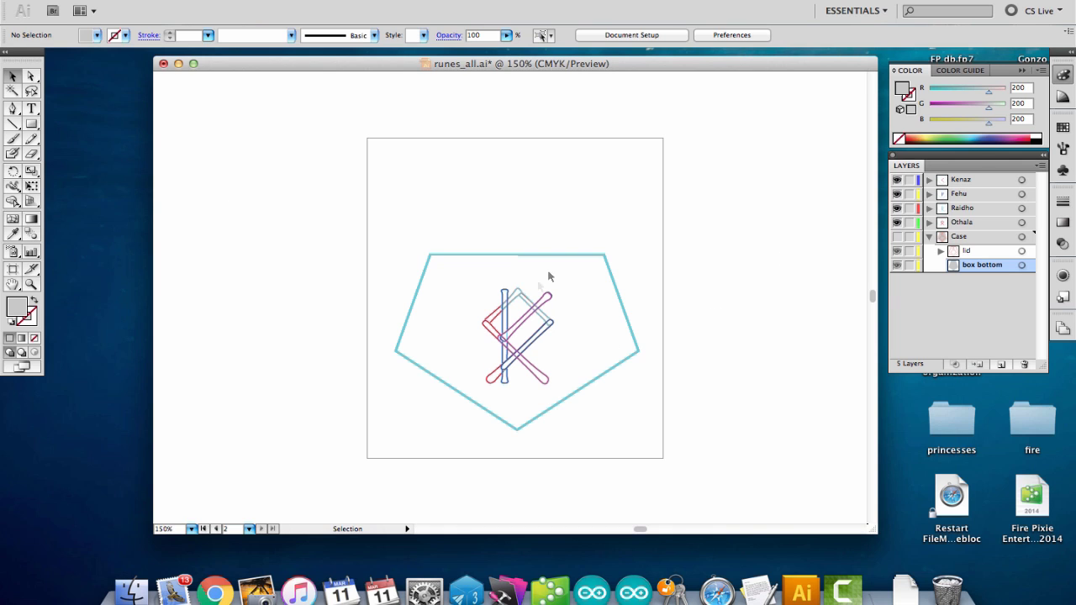
- Show the Case layer without its lid, select the box bottom shape, and hide all other artwork
{"action": "left_click", "coordinate": [896, 236]}
{"action": "left_click", "coordinate": [896, 250]}
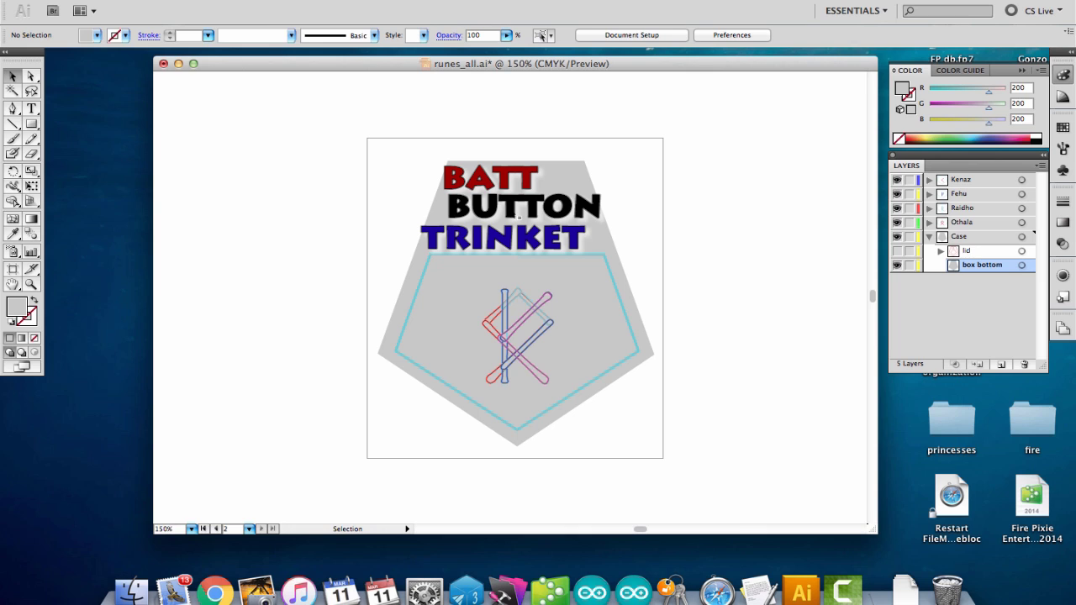
{"action": "left_click", "coordinate": [541, 178]}
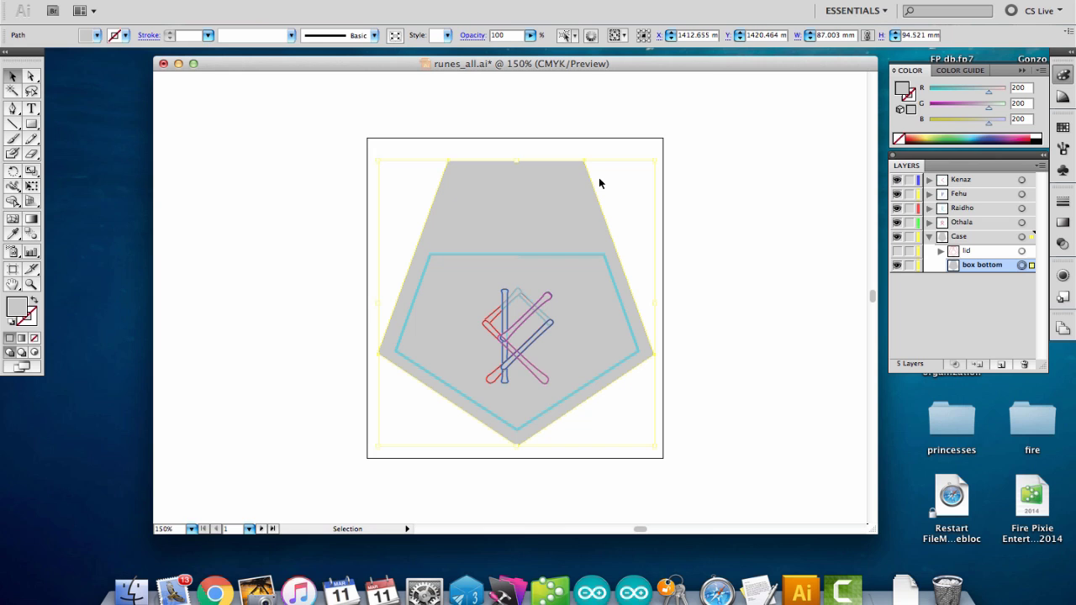
{"action": "key", "text": "super+alt+shift+3"}
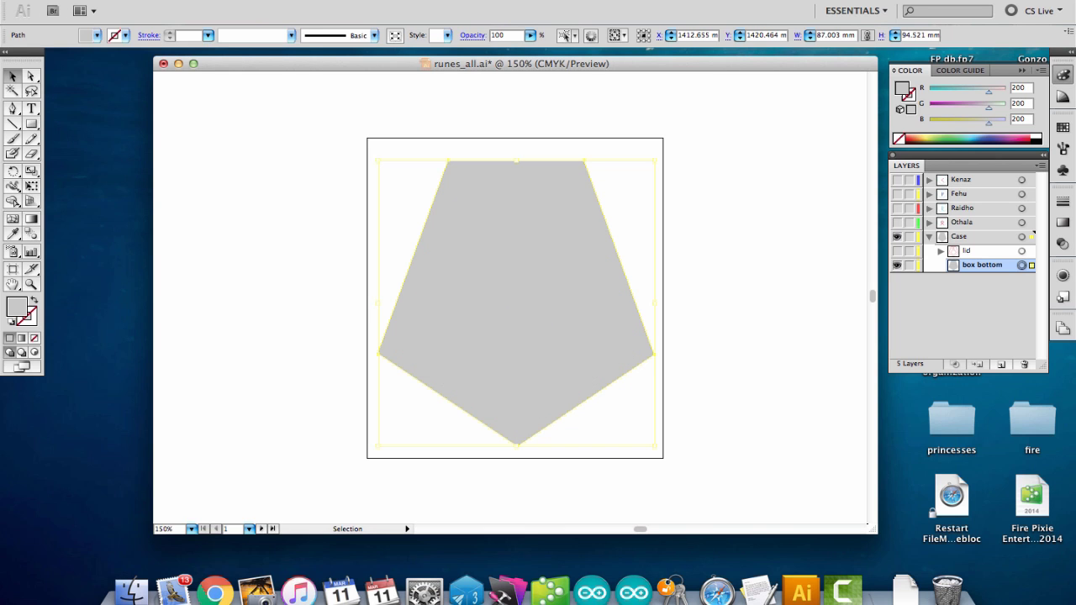
- Save the isolated shape as box_bottom in SVG format in the Runes folder
{"action": "left_click", "coordinate": [117, 0]}
{"action": "left_click", "coordinate": [182, 145]}
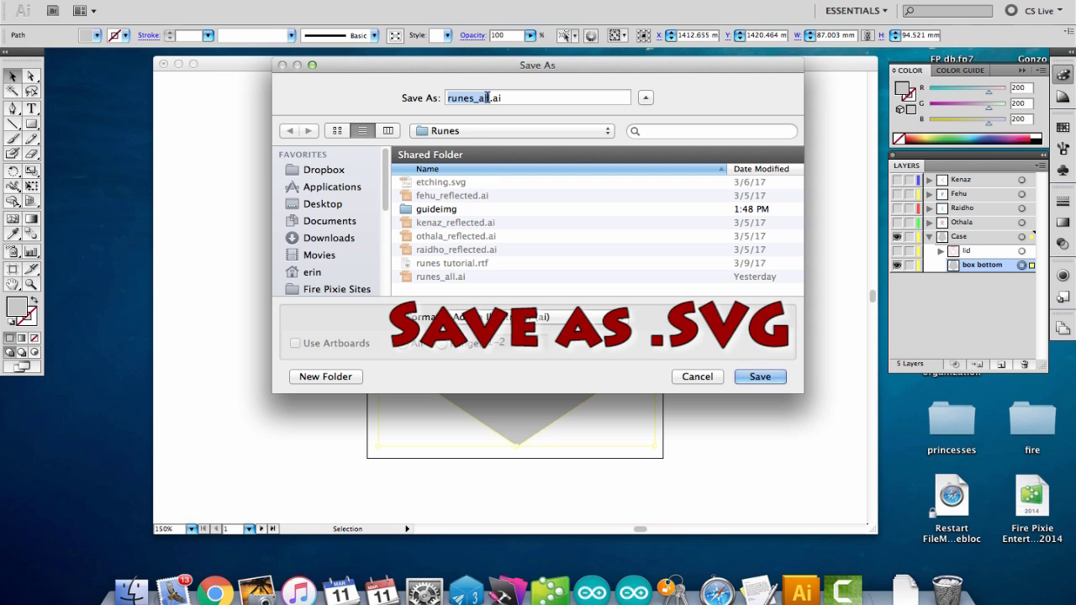
{"action": "type", "text": "box_bottom"}
{"action": "left_click", "coordinate": [538, 317]}
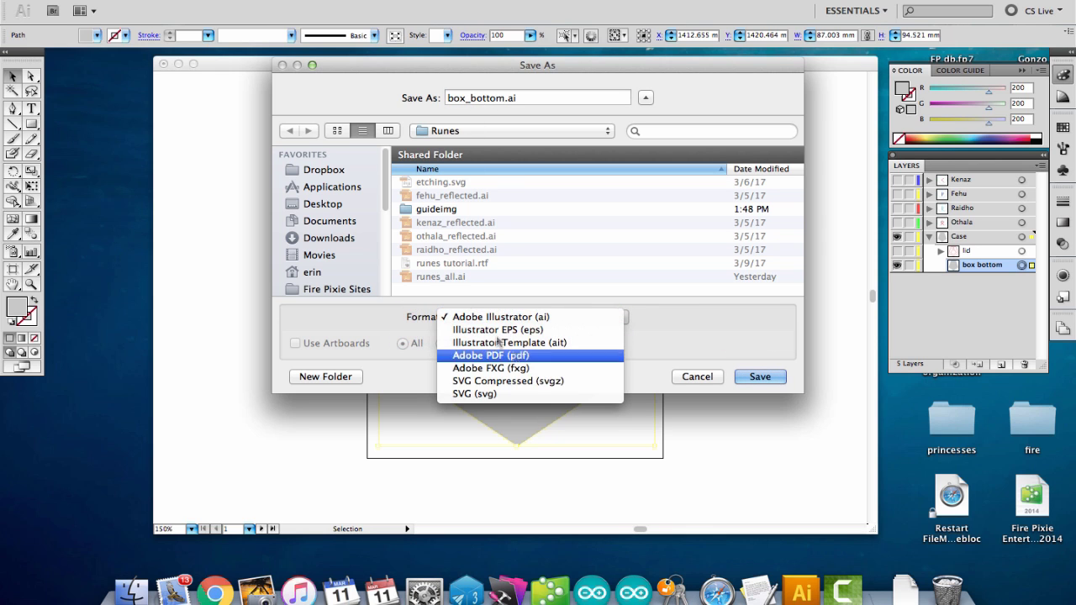
{"action": "left_click", "coordinate": [536, 393]}
{"action": "left_click", "coordinate": [763, 376]}
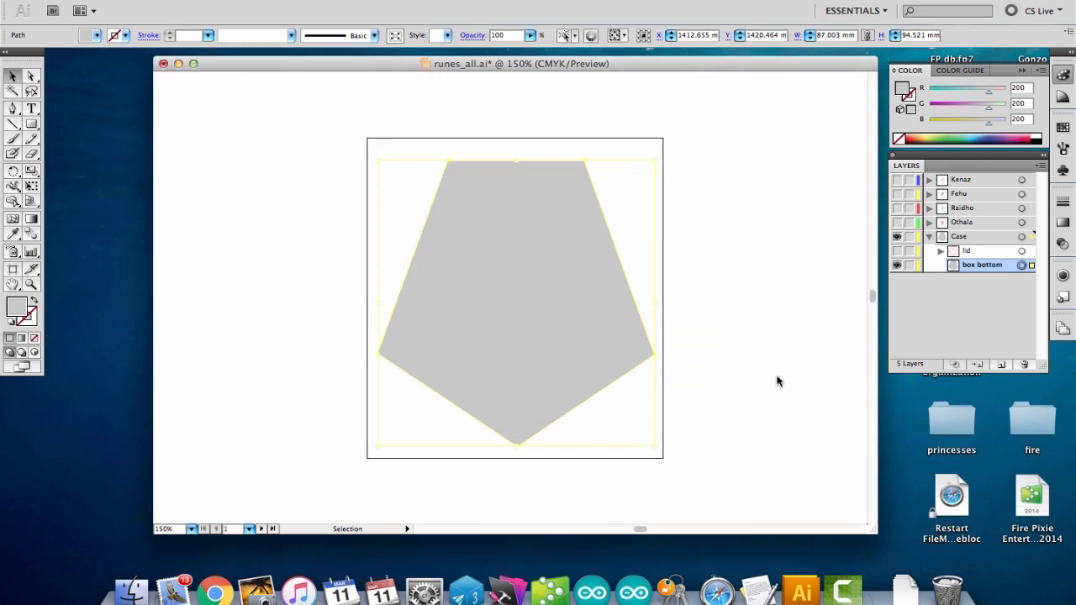
{"action": "left_click", "coordinate": [694, 80]}
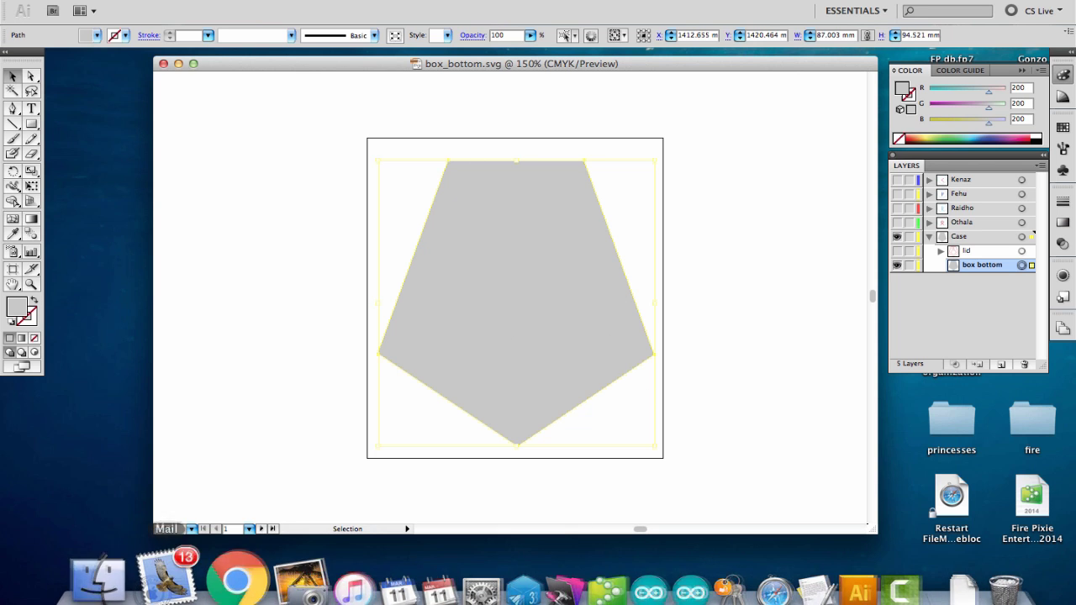
- Switch to the Runes Case Build design in Tinkercad and load box_bottom.svg for import
{"action": "right_click", "coordinate": [223, 598]}
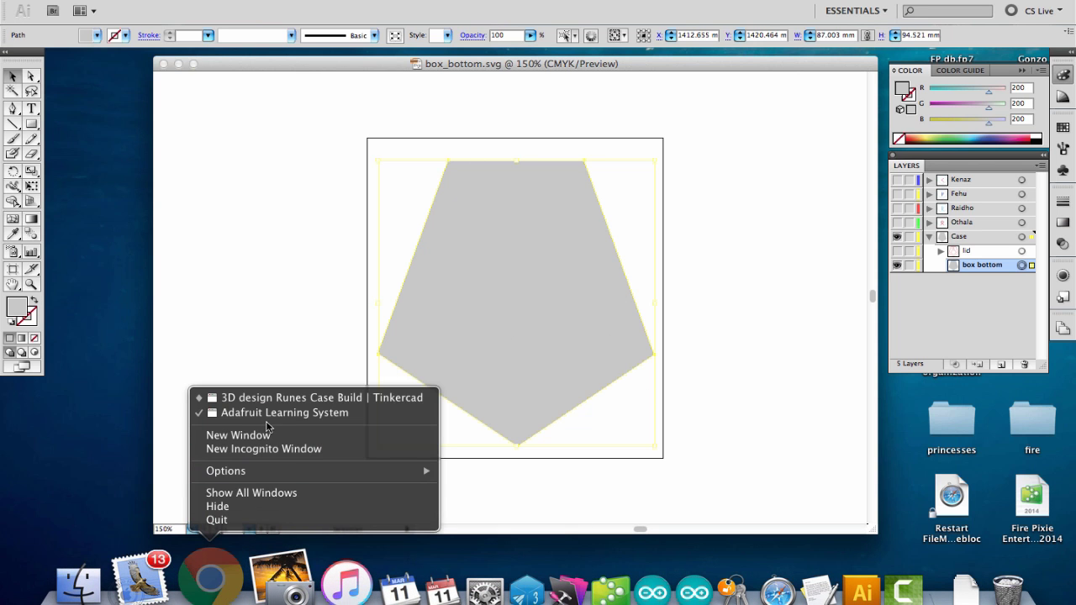
{"action": "left_click", "coordinate": [277, 397]}
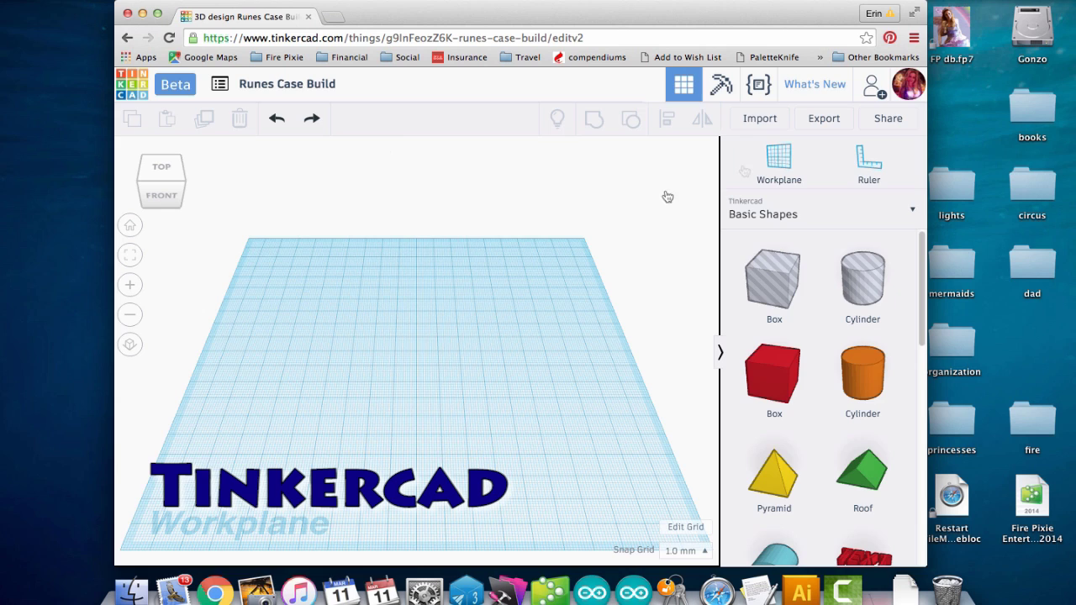
{"action": "left_click", "coordinate": [758, 119]}
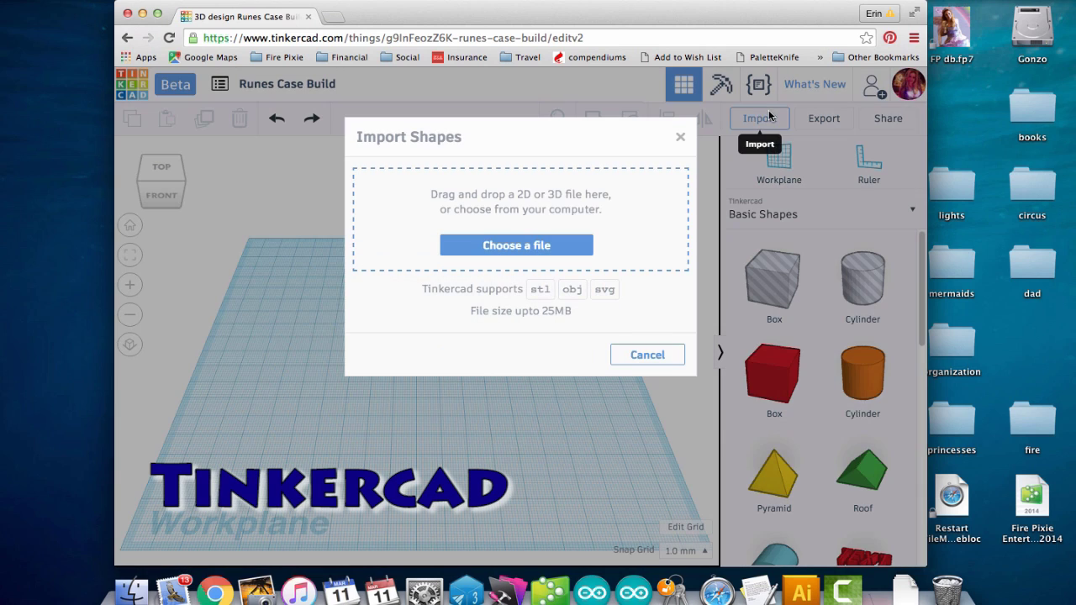
{"action": "left_click", "coordinate": [522, 245]}
{"action": "double_click", "coordinate": [288, 132]}
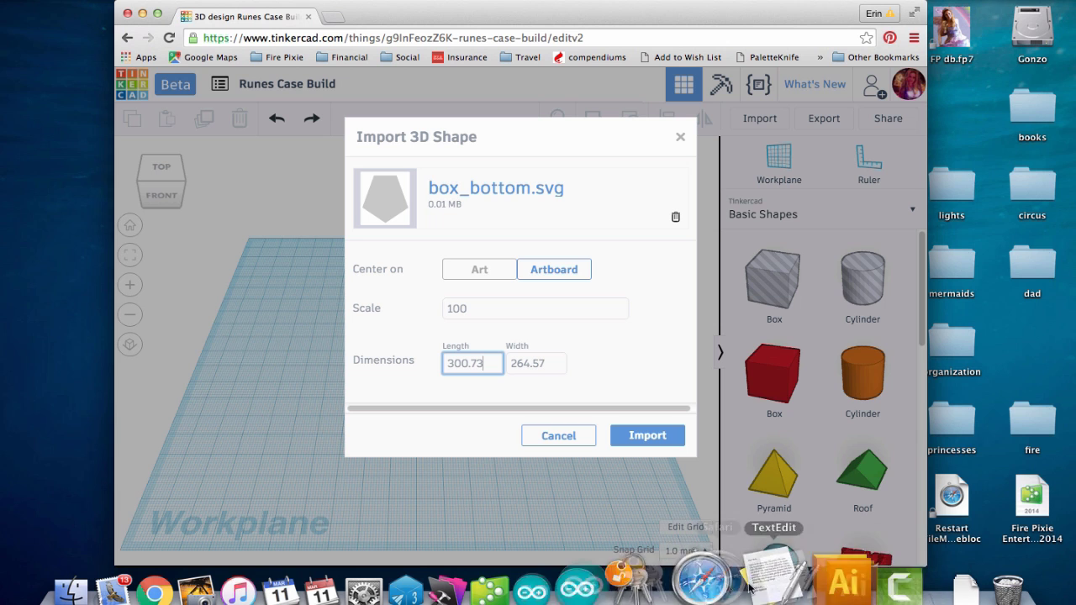
- Check the shape's size in Illustrator and import box_bottom.svg into Tinkercad with length 87 and width 94.5
{"action": "left_click", "coordinate": [801, 580]}
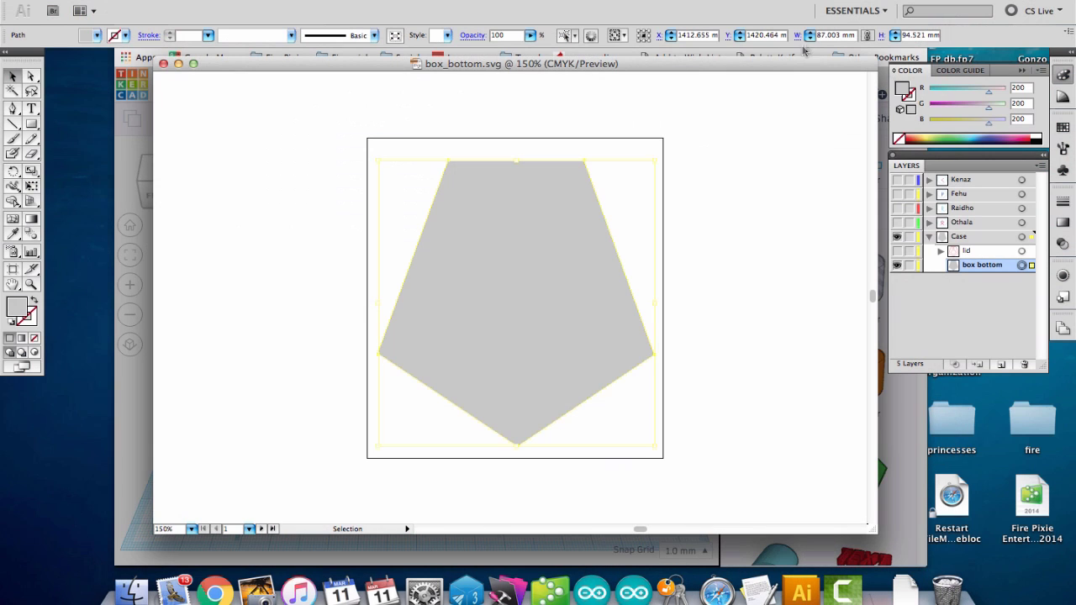
{"action": "left_click_drag", "start_coordinate": [793, 59], "coordinate": [792, 69]}
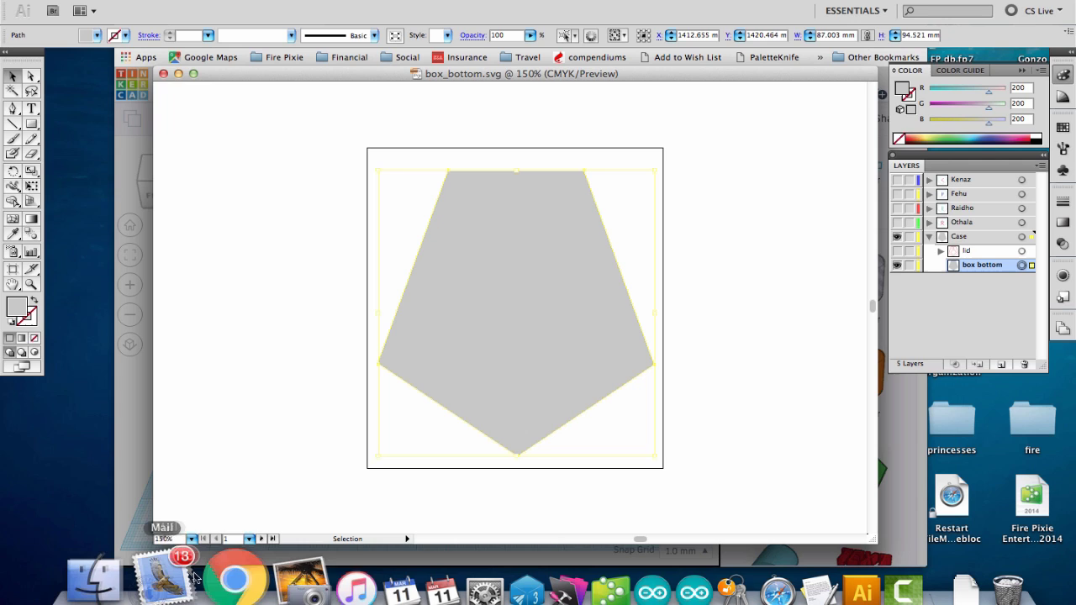
{"action": "left_click", "coordinate": [220, 590]}
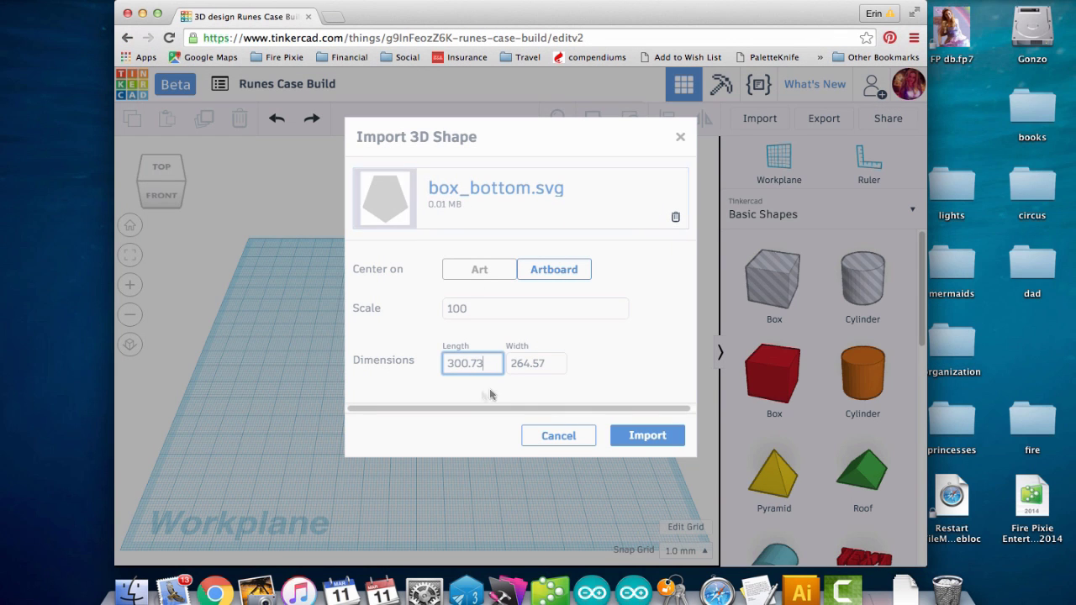
{"action": "left_click_drag", "start_coordinate": [488, 364], "coordinate": [413, 359]}
{"action": "type", "text": "87"}
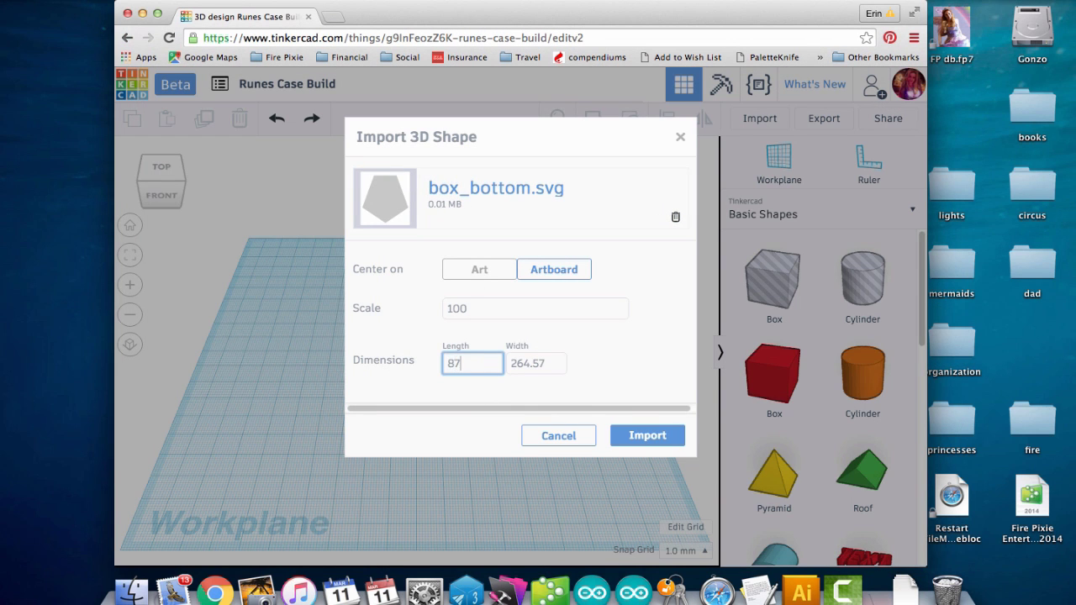
{"action": "key", "text": "Tab"}
{"action": "type", "text": "9"}
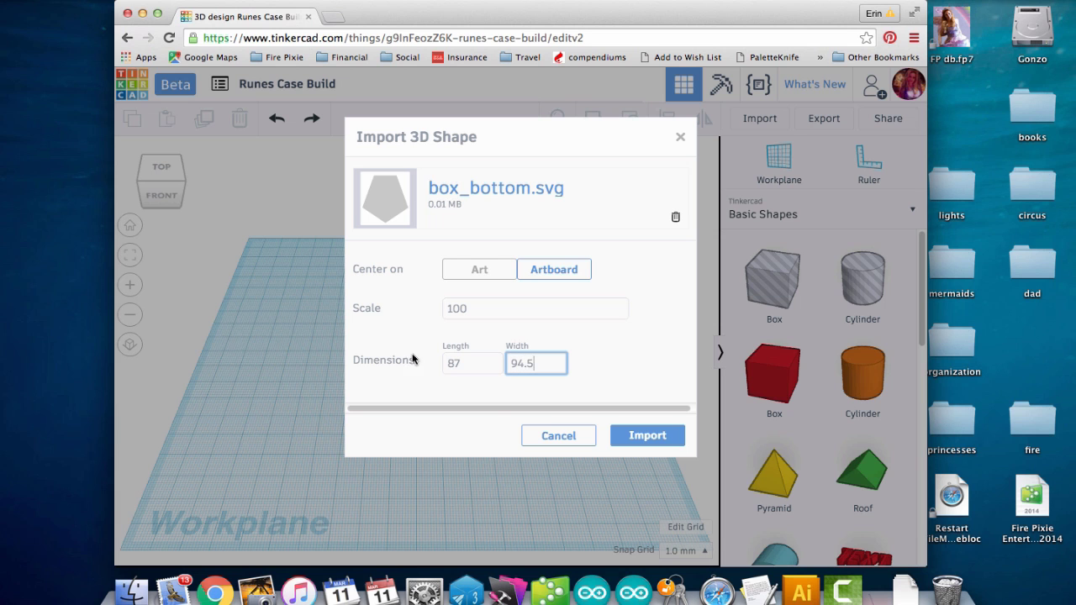
{"action": "left_click", "coordinate": [665, 432]}
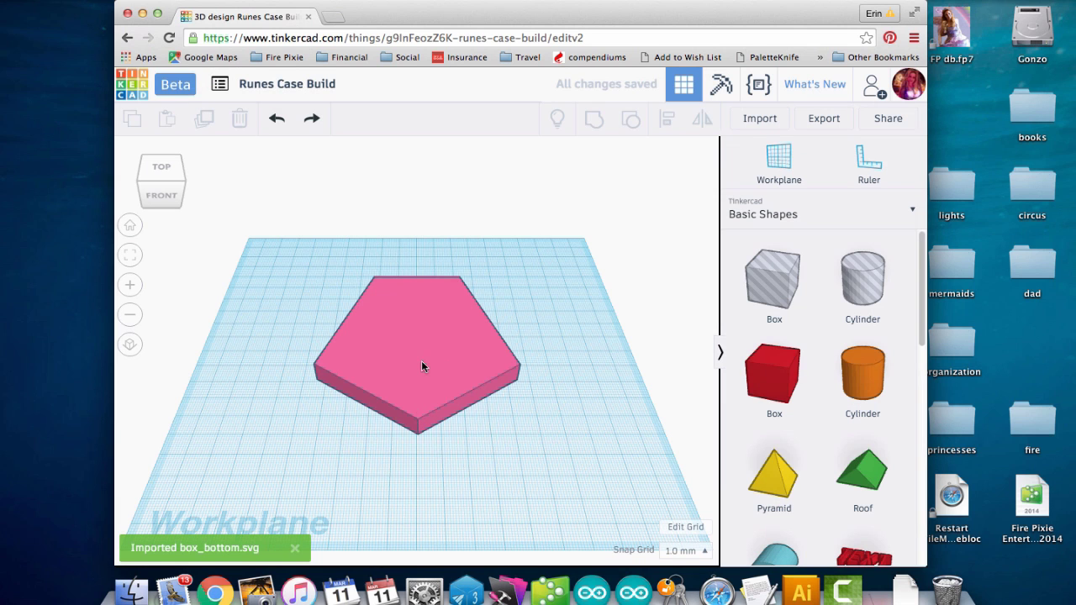
- Place a ruler on the imported pentagon to show its editable dimensions
{"action": "left_click", "coordinate": [422, 366]}
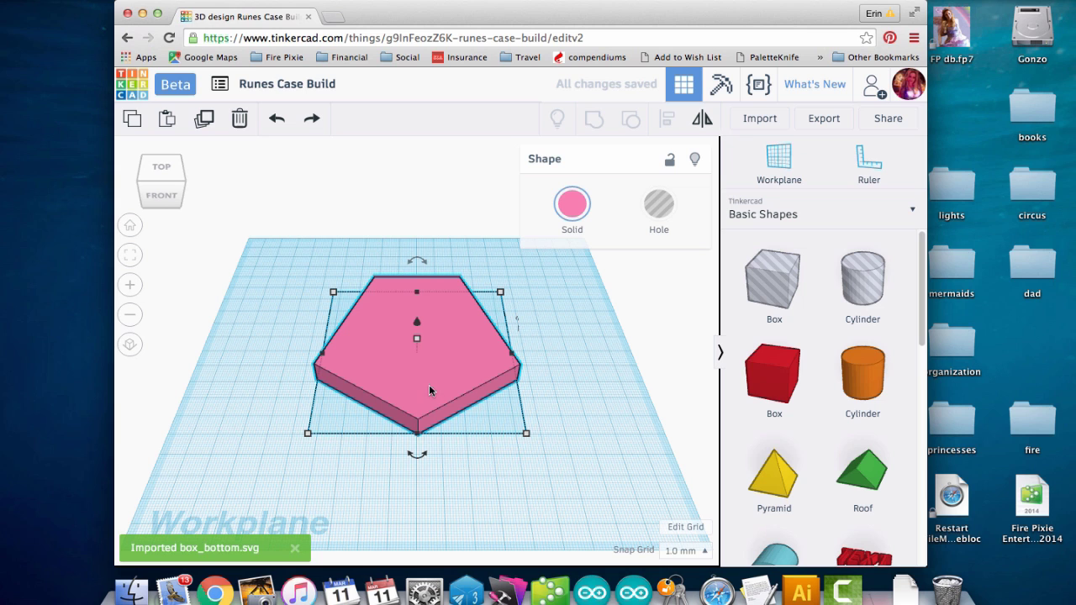
{"action": "key", "text": "r"}
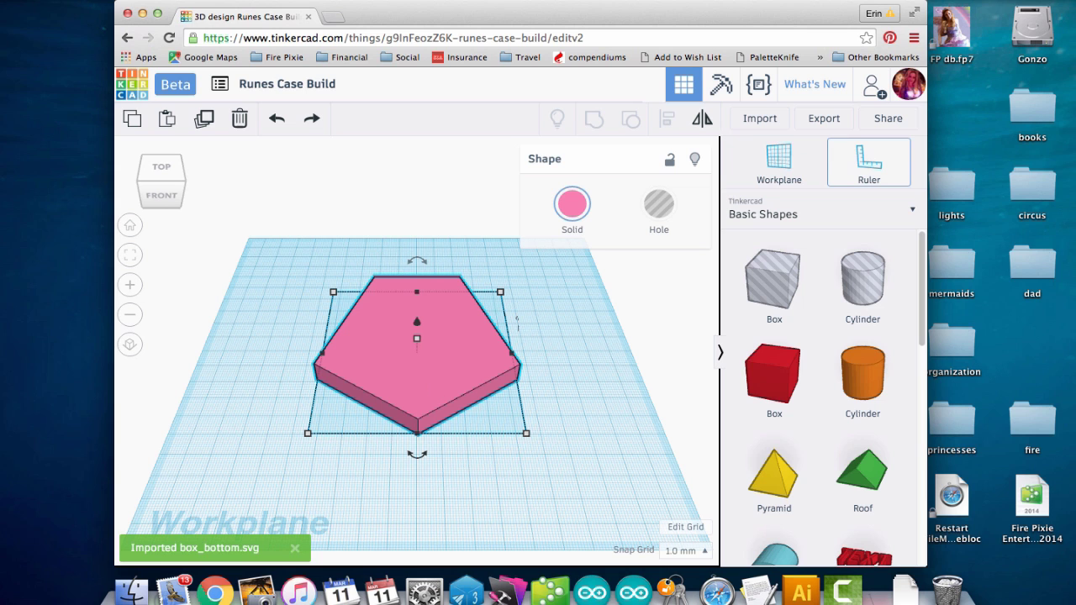
{"action": "left_click", "coordinate": [389, 368]}
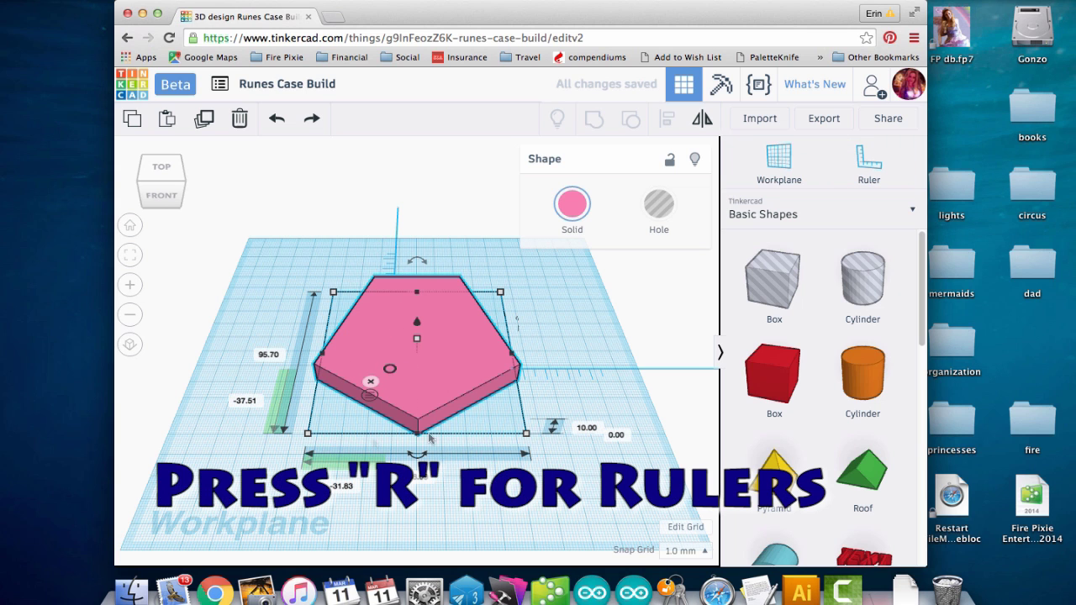
- Set the pentagon's height to 20 mm
{"action": "left_click", "coordinate": [586, 428]}
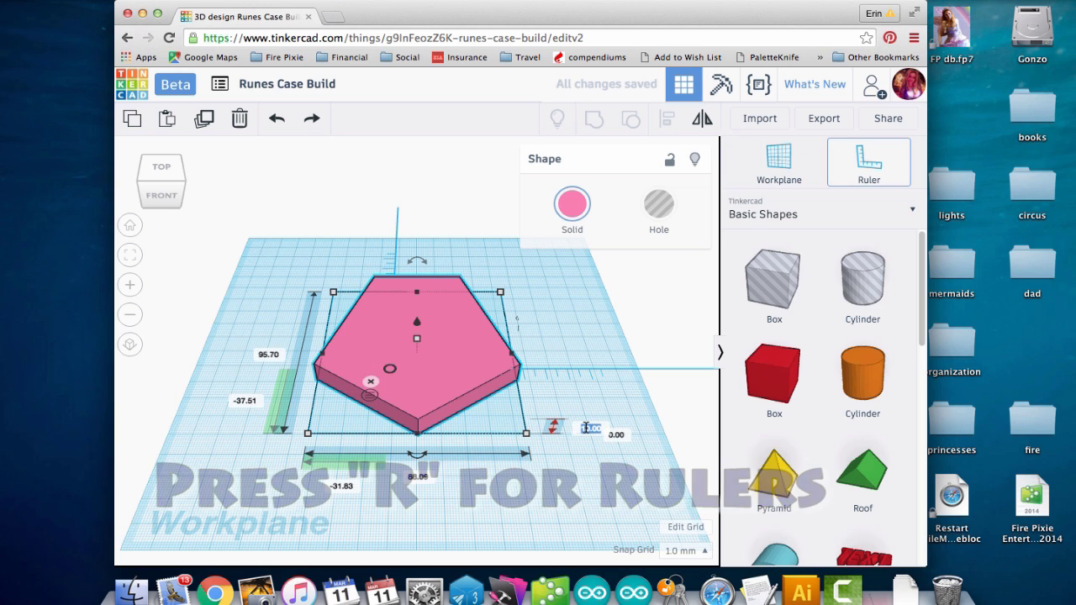
{"action": "type", "text": "20"}
{"action": "key", "text": "Tab"}
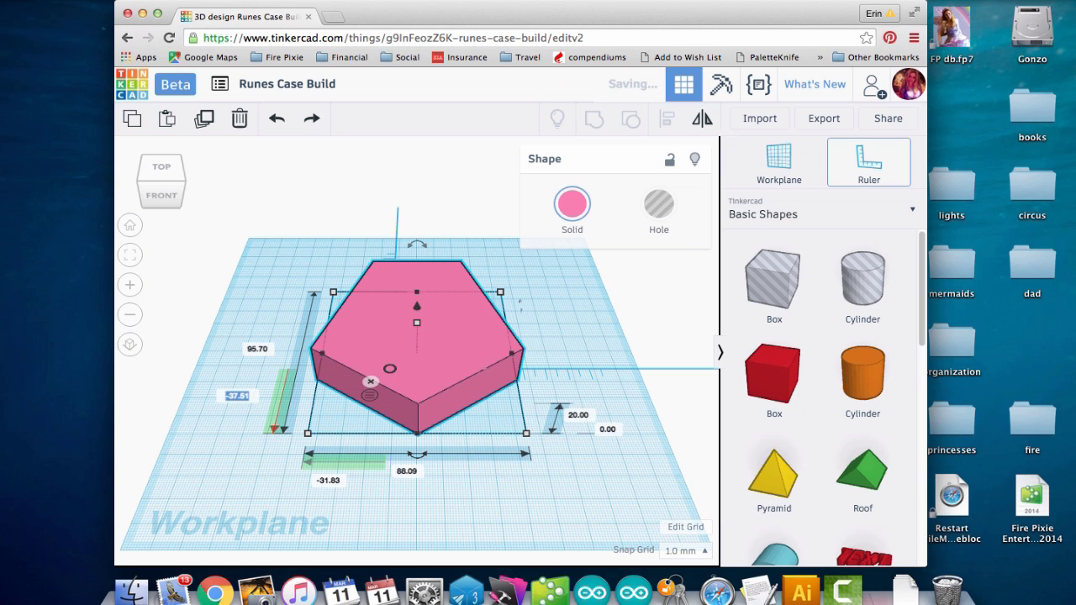
- Set the pentagon's height to 25 mm
{"action": "left_click", "coordinate": [580, 414]}
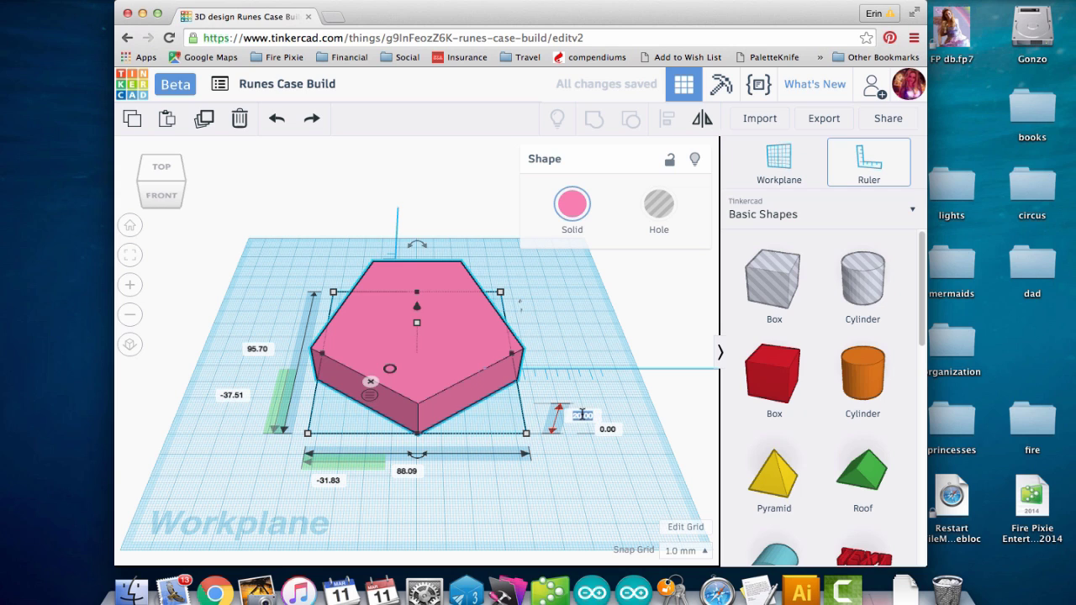
{"action": "key", "text": "BackSpace"}
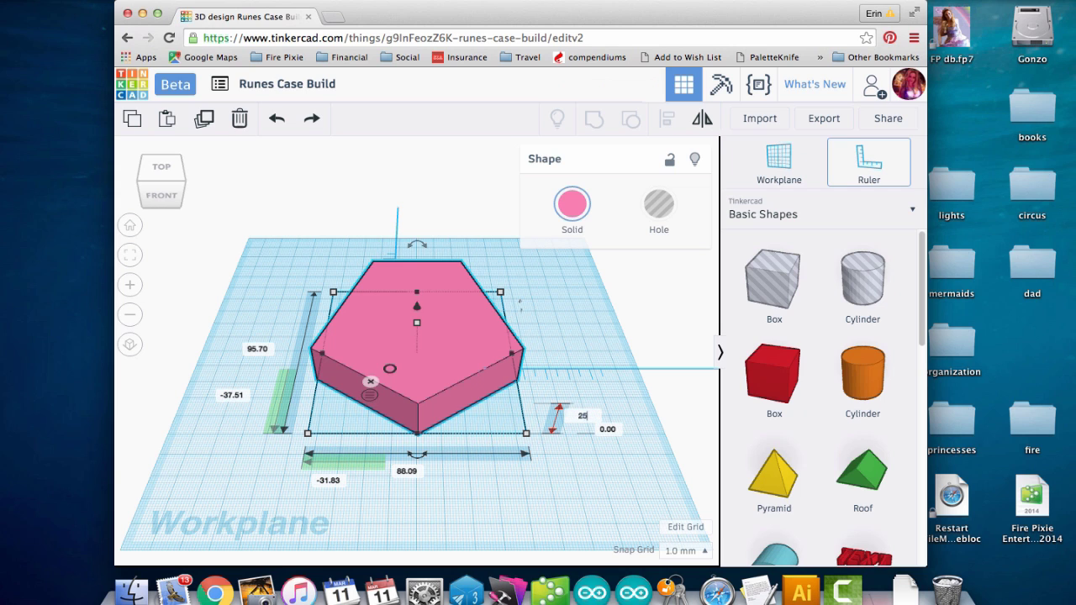
{"action": "type", "text": "25"}
{"action": "key", "text": "Return"}
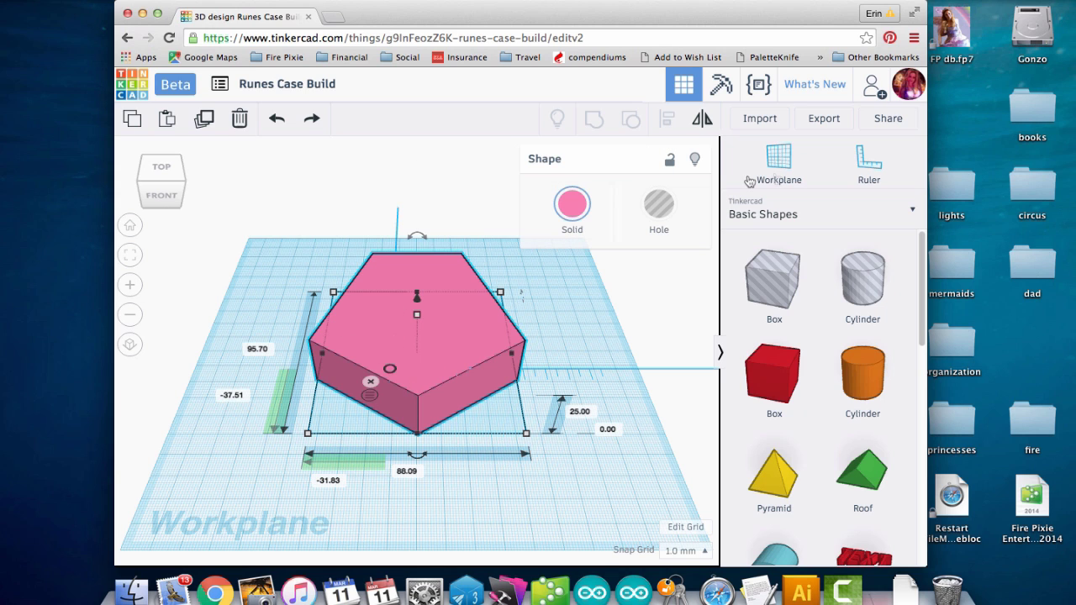
- Turn the pentagon into a hole and add a solid duplicate in the same place, resized to 92 by 99.7 mm
{"action": "left_click", "coordinate": [658, 204]}
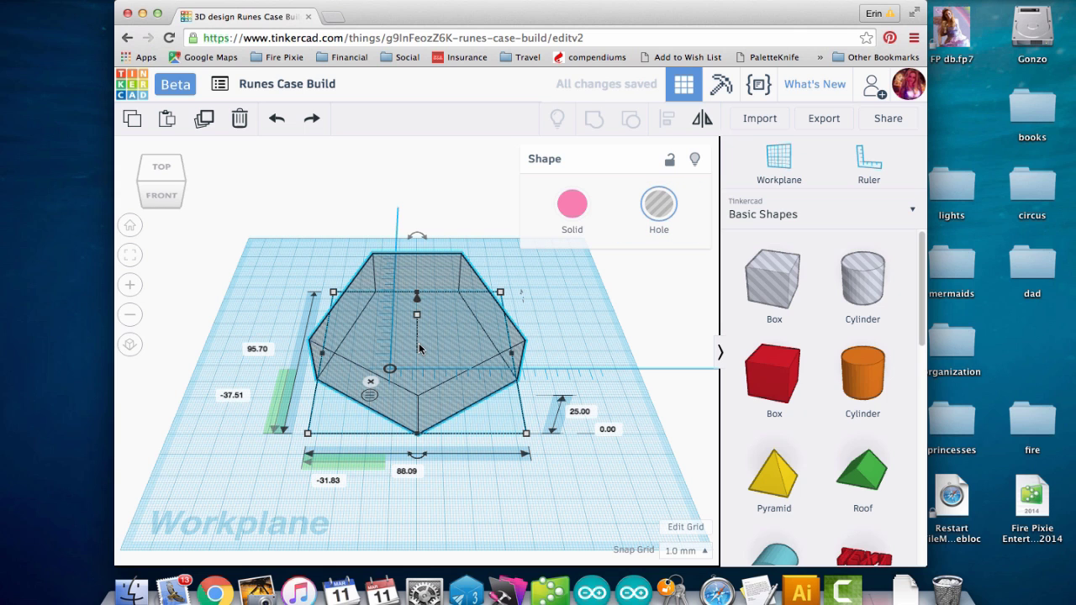
{"action": "left_click", "coordinate": [573, 212]}
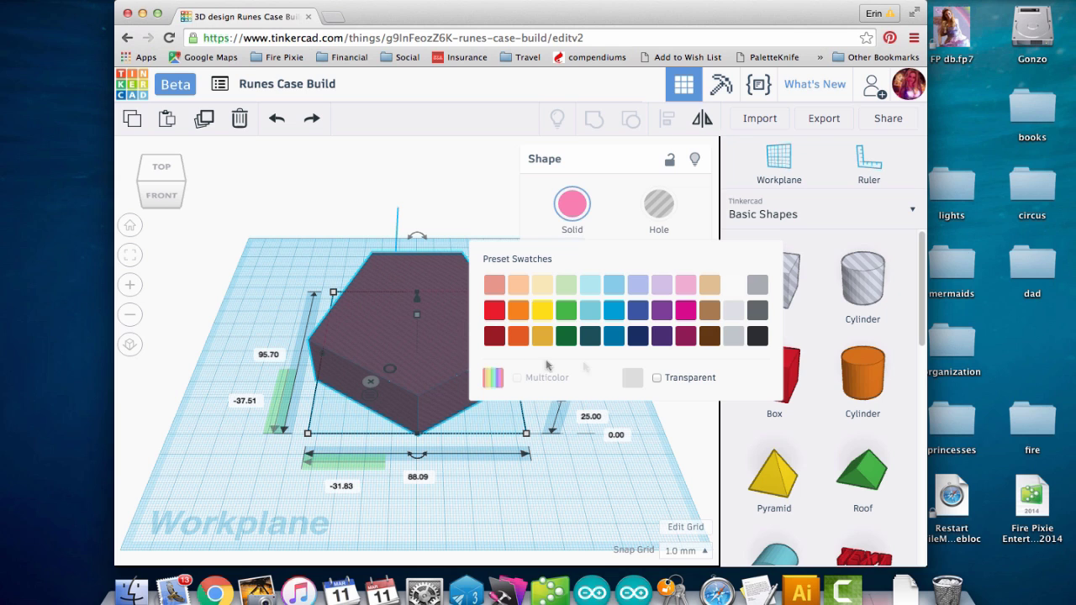
{"action": "left_click", "coordinate": [418, 477]}
{"action": "type", "text": "92"}
{"action": "key", "text": "Return"}
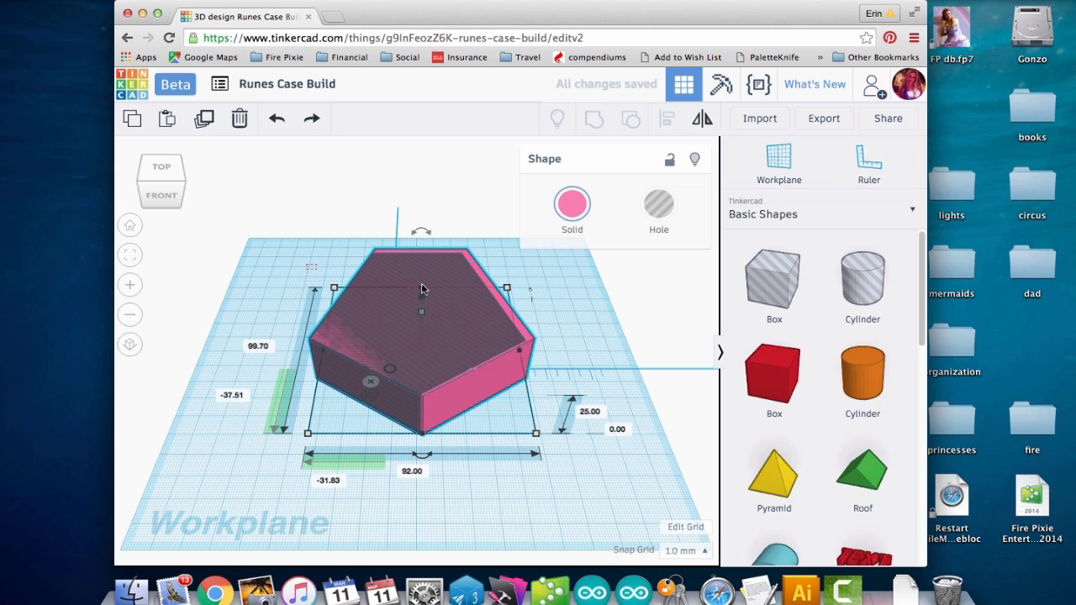
- Align the hole and the solid pentagon on their centres in both horizontal directions
{"action": "left_click", "coordinate": [526, 331], "text": "shift"}
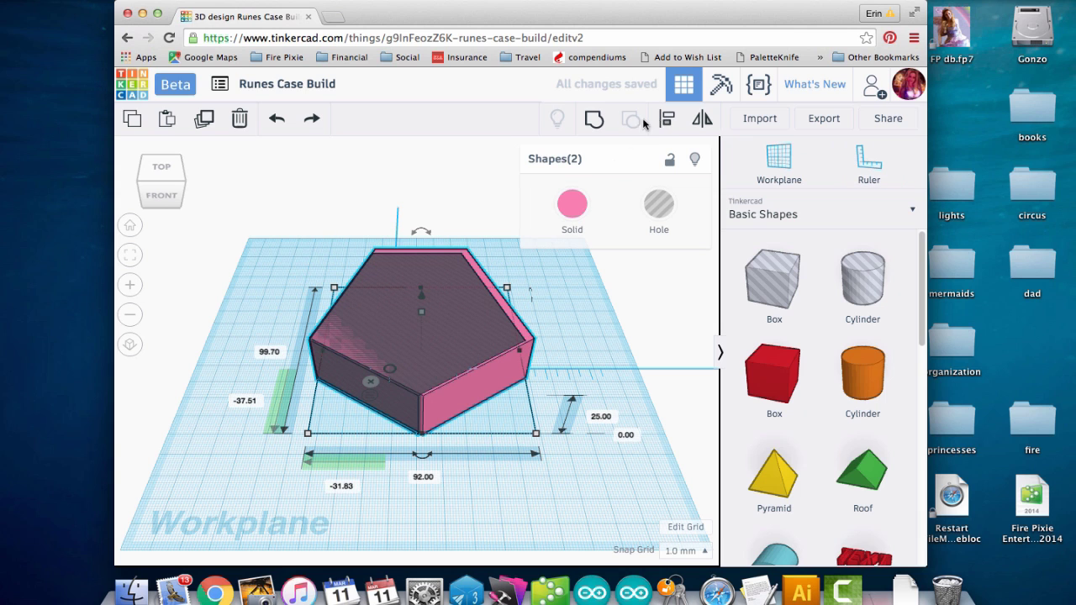
{"action": "left_click", "coordinate": [666, 117]}
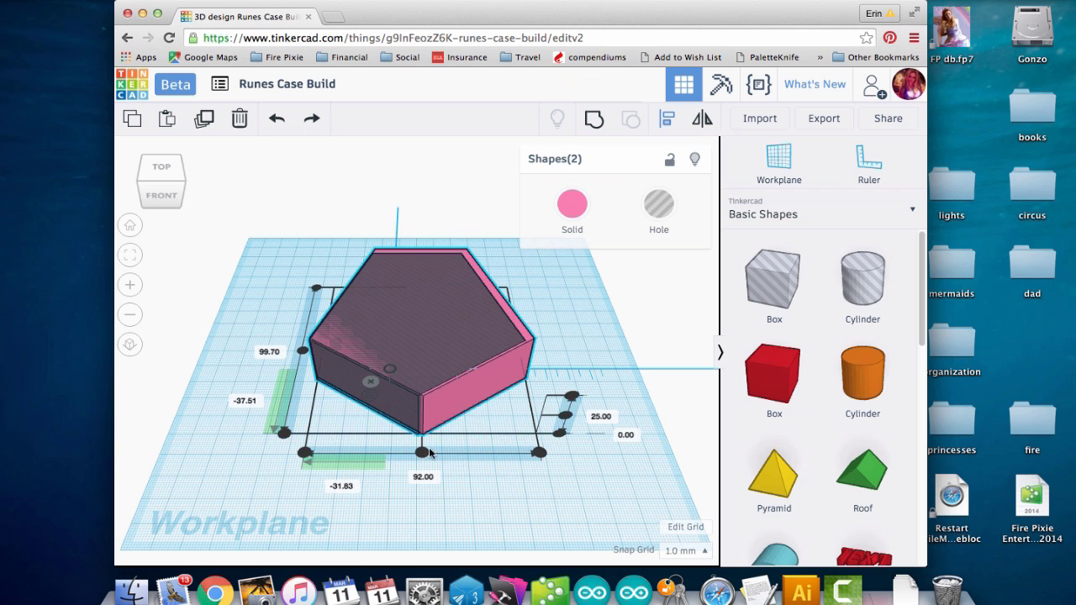
{"action": "left_click", "coordinate": [303, 351]}
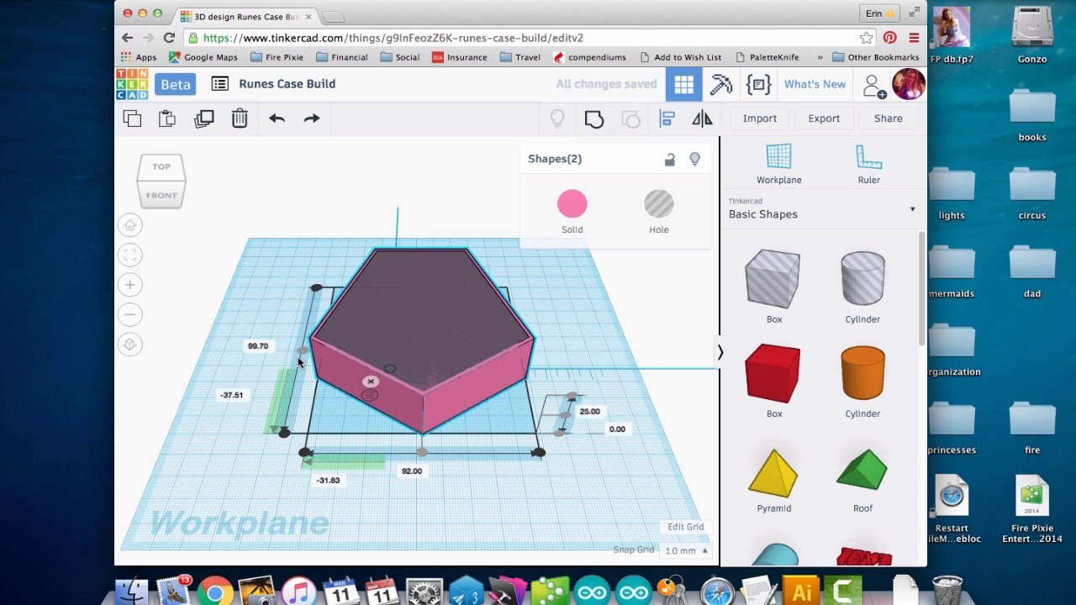
{"action": "left_click", "coordinate": [276, 311]}
- Raise the pentagon hole 2 mm above the workplane to leave a floor in the box
{"action": "left_click", "coordinate": [416, 329]}
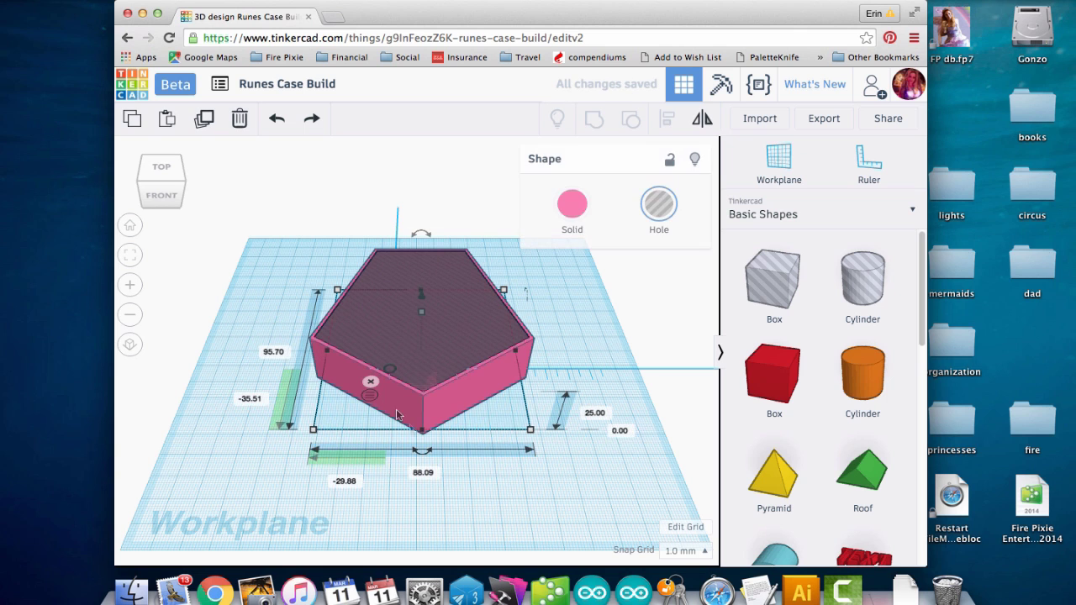
{"action": "left_click", "coordinate": [161, 195]}
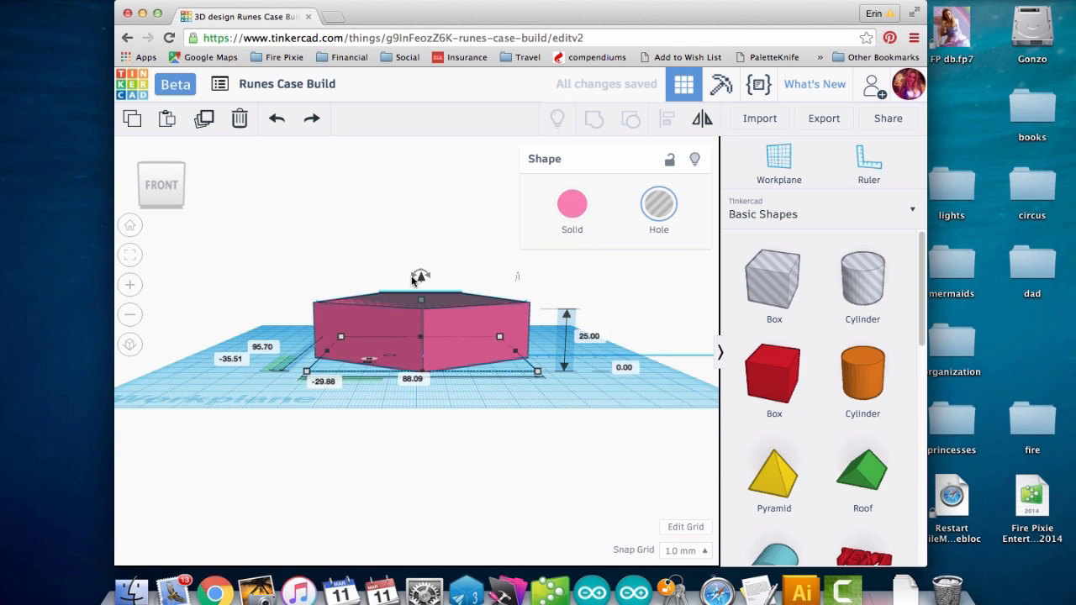
{"action": "key", "text": "ctrl+Up"}
{"action": "key", "text": "ctrl+Up"}
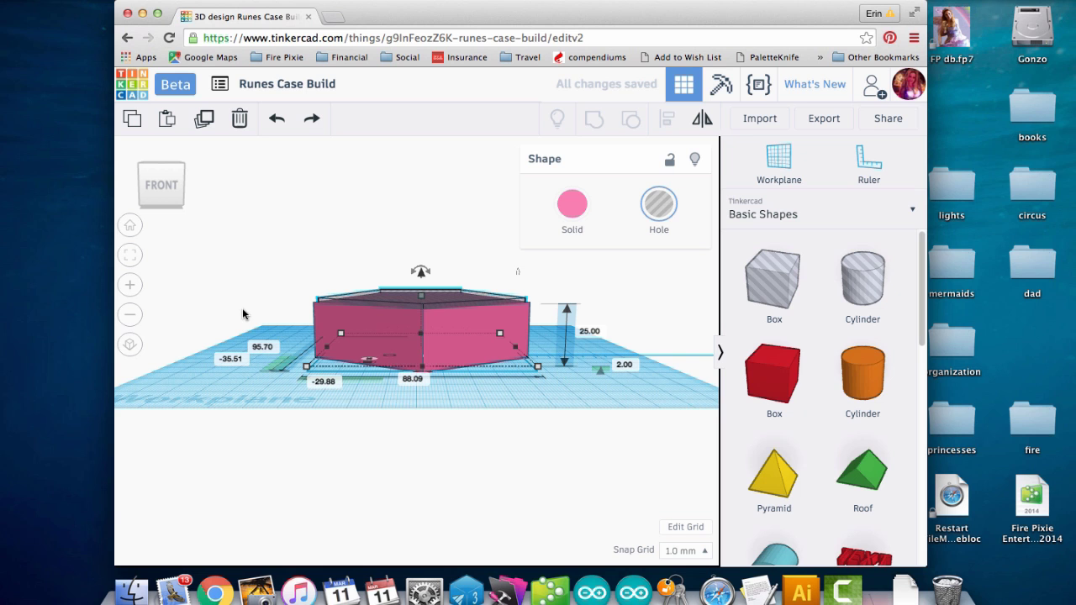
{"action": "right_click_drag", "start_coordinate": [241, 311], "coordinate": [252, 369]}
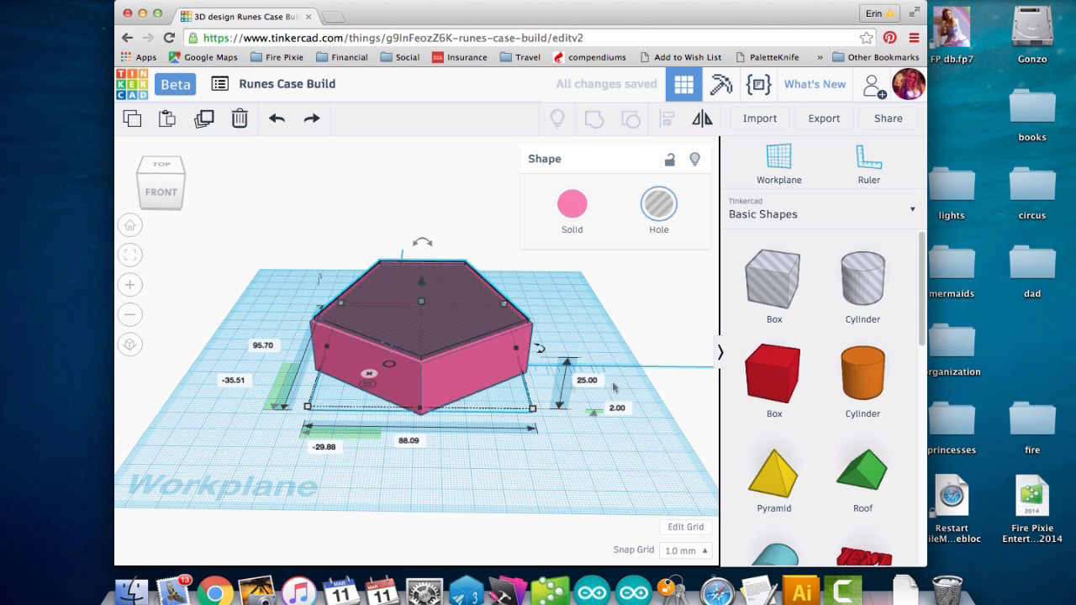
- Set the solid outer pentagon's height to 20 mm
{"action": "left_click", "coordinate": [587, 385]}
{"action": "left_click", "coordinate": [487, 378]}
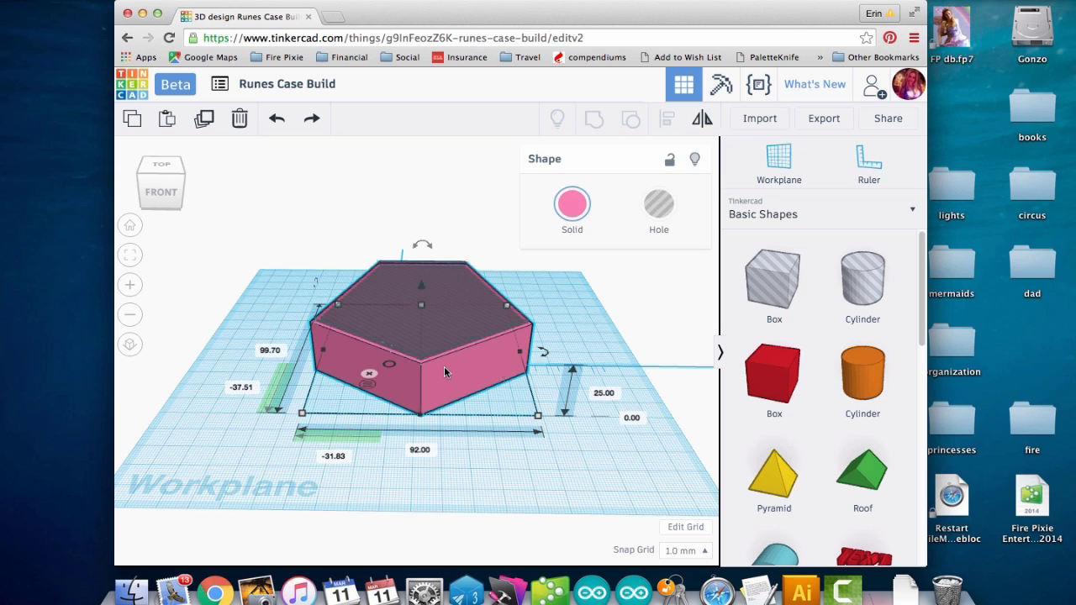
{"action": "left_click", "coordinate": [605, 394]}
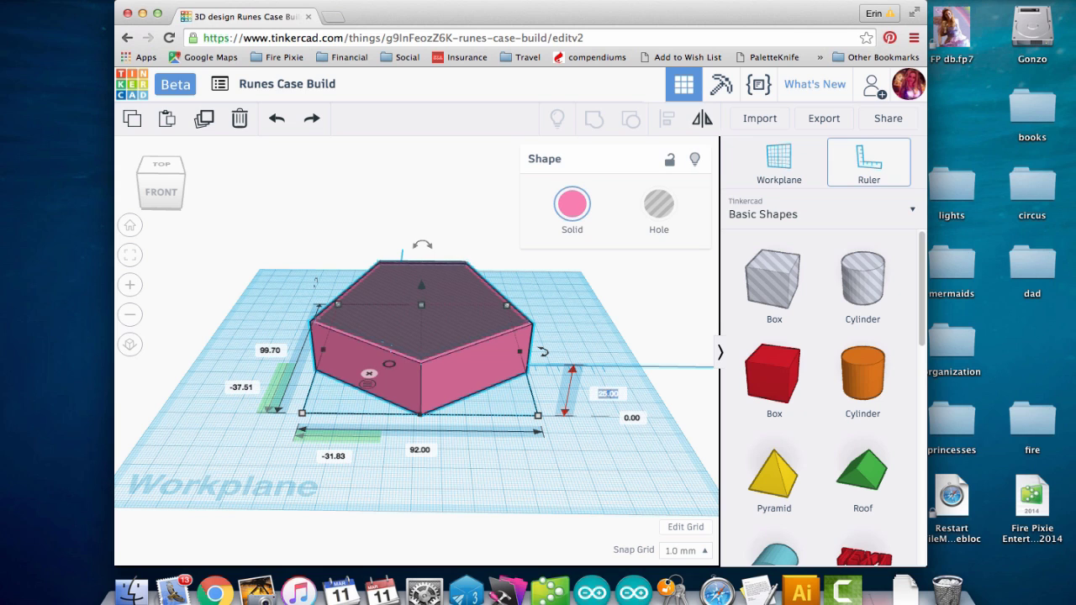
{"action": "type", "text": "20"}
{"action": "key", "text": "Tab"}
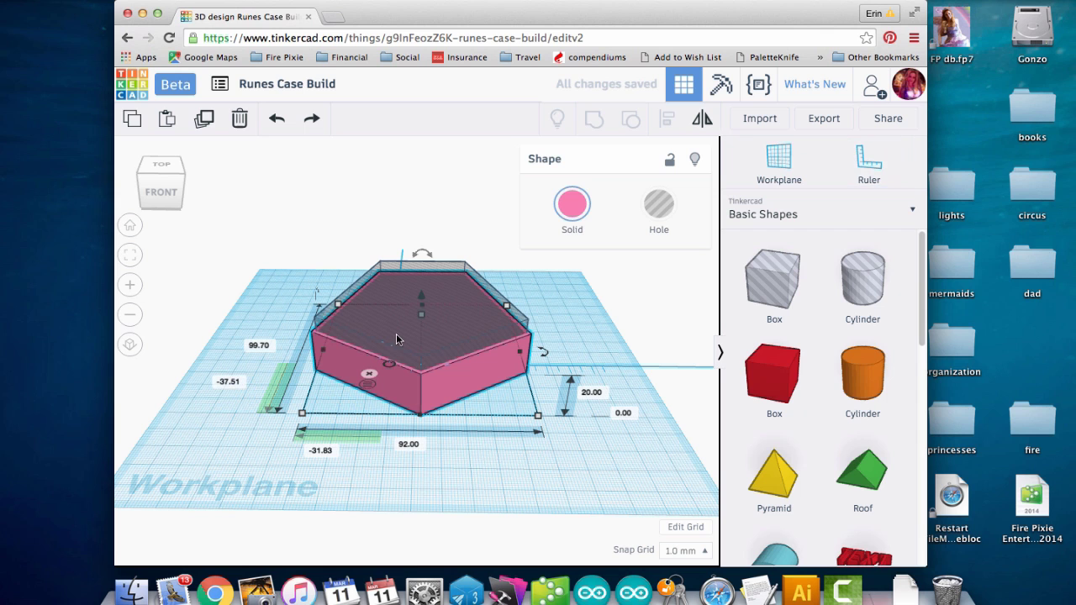
{"action": "key", "text": "Return"}
{"action": "left_click", "coordinate": [604, 318]}
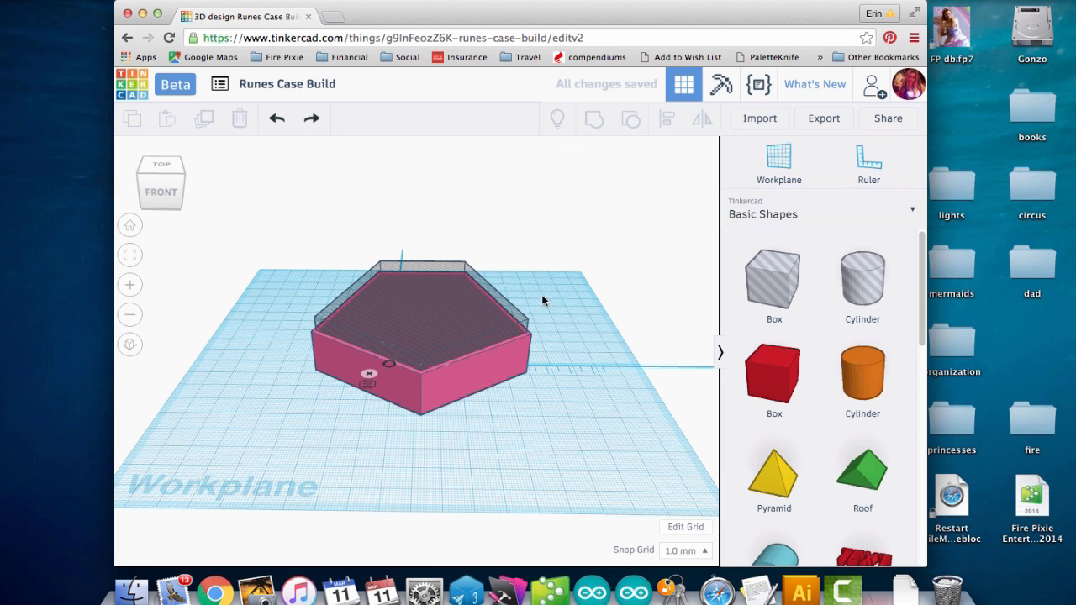
- Group the solid pentagon with the pentagon hole to hollow out the case, and widen the browser window
{"action": "key", "text": "ctrl+a"}
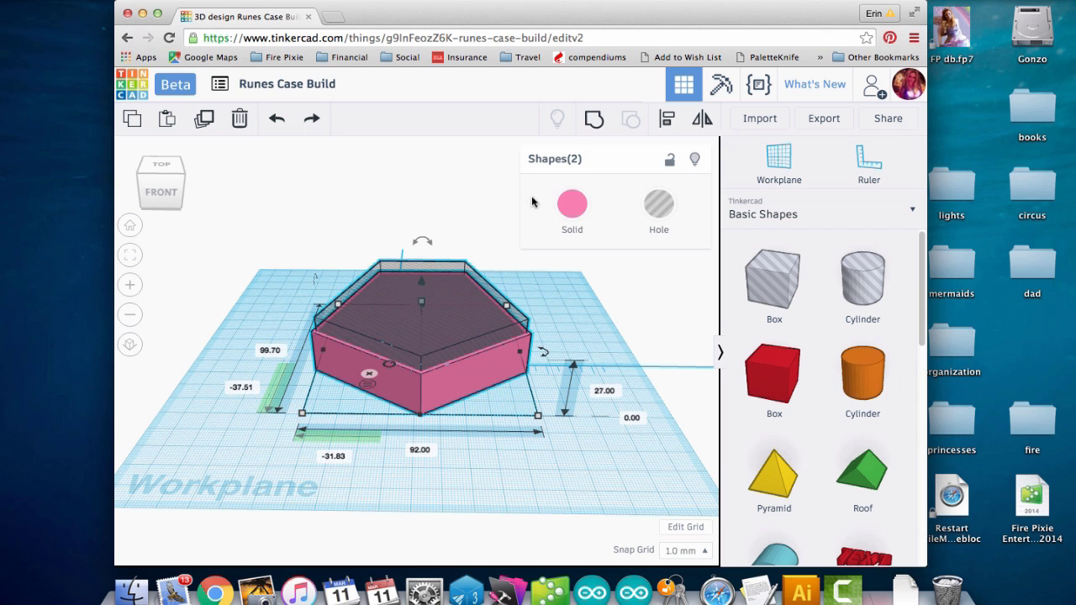
{"action": "left_click", "coordinate": [594, 117]}
{"action": "right_click_drag", "start_coordinate": [274, 283], "coordinate": [274, 407]}
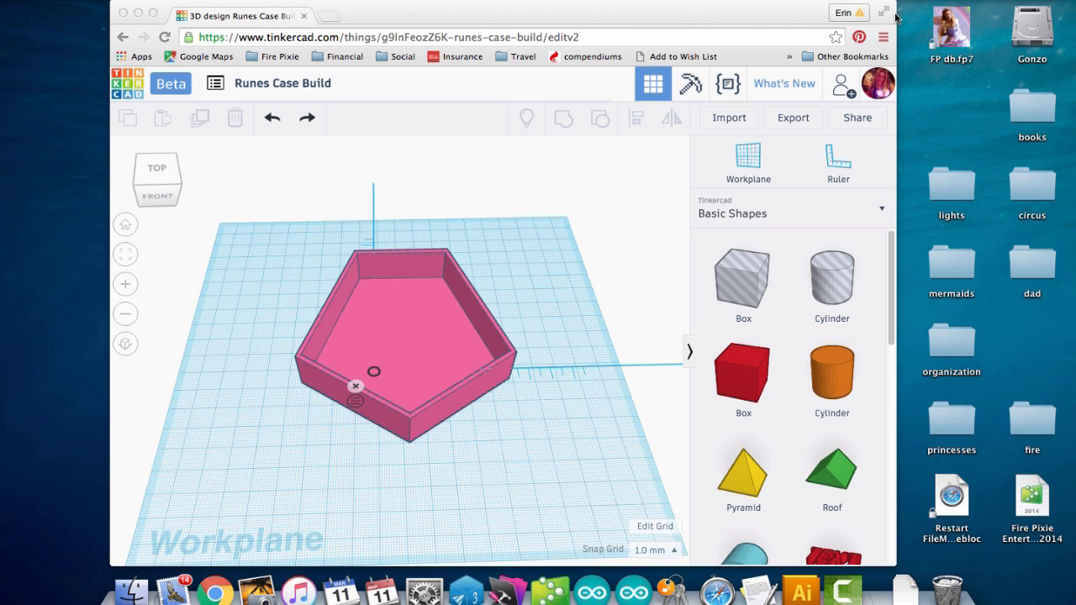
{"action": "left_click_drag", "start_coordinate": [896, 17], "coordinate": [914, 17]}
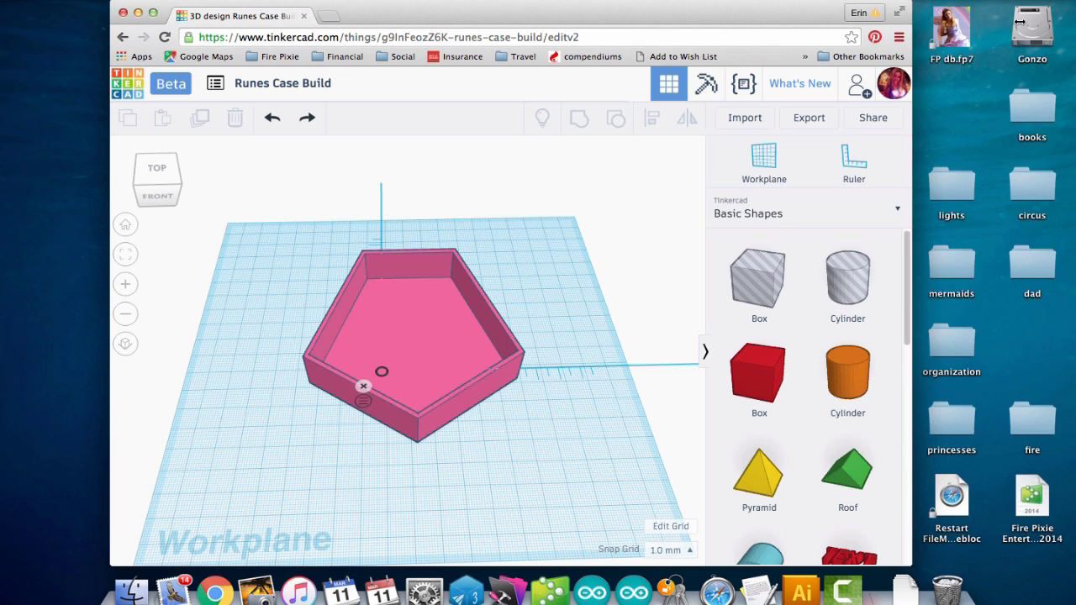
{"action": "left_click_drag", "start_coordinate": [1019, 21], "coordinate": [1019, 21]}
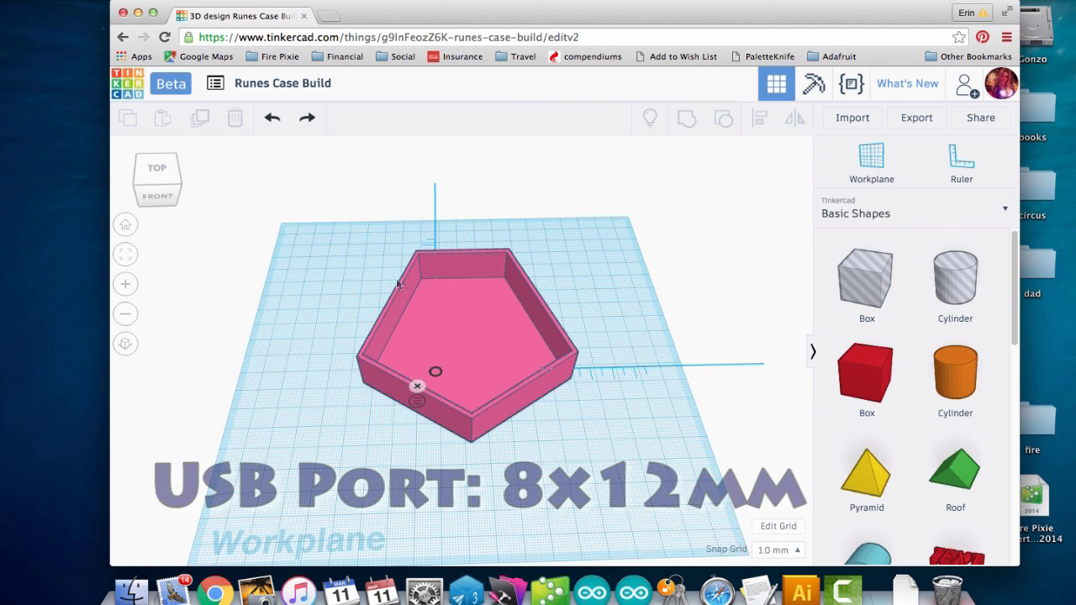
- Add a box hole beside the case for the USB port, 8 mm long and 12 mm high
{"action": "left_click_drag", "start_coordinate": [871, 291], "coordinate": [353, 277]}
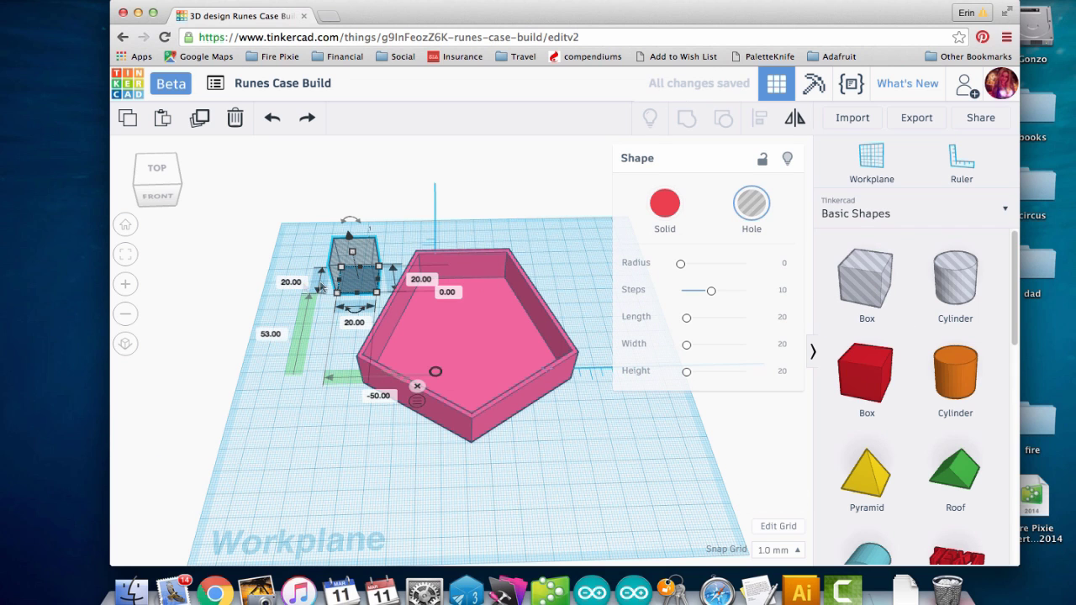
{"action": "left_click", "coordinate": [291, 283]}
{"action": "type", "text": "8mm"}
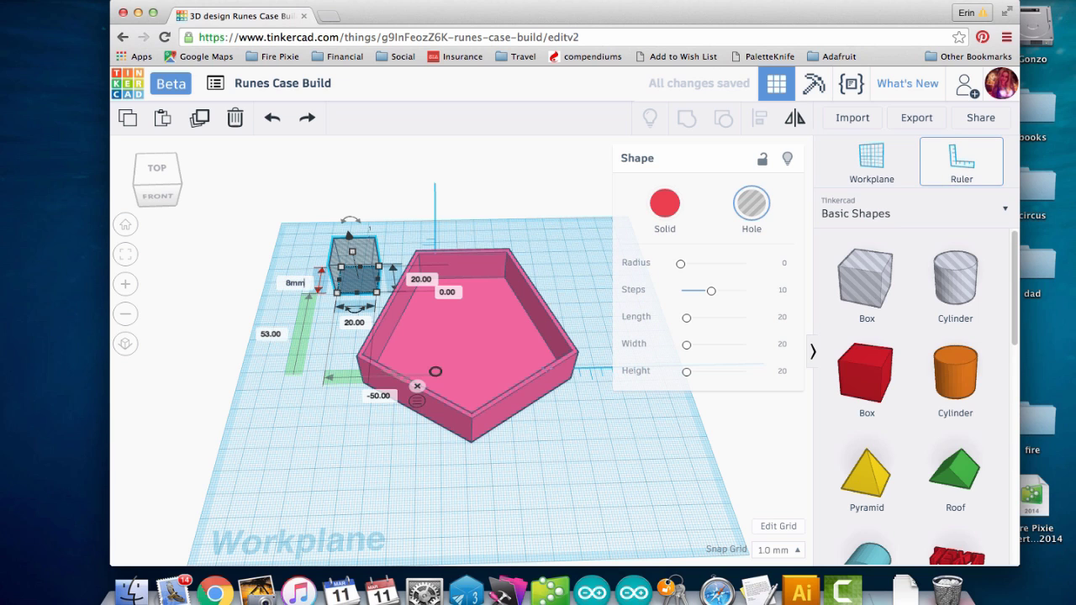
{"action": "key", "text": "Return"}
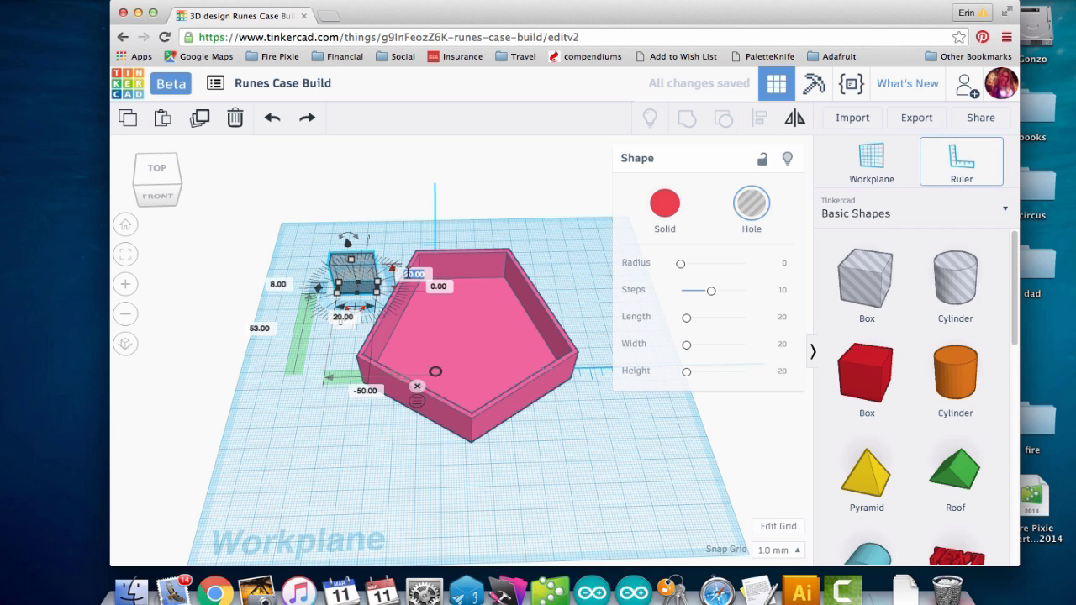
{"action": "key", "text": "Return"}
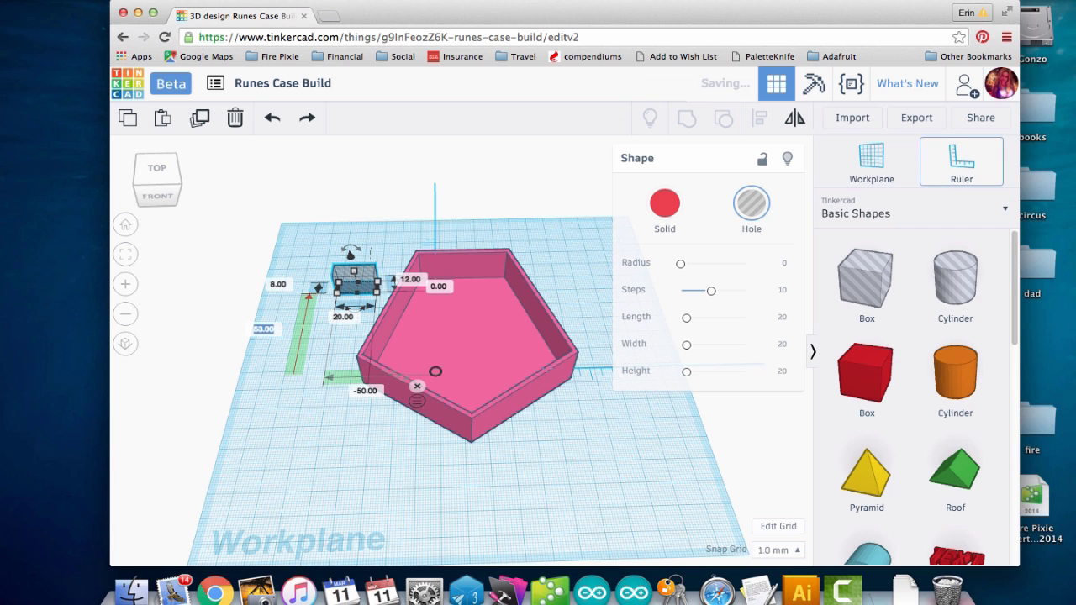
{"action": "left_click", "coordinate": [342, 316]}
{"action": "left_click", "coordinate": [348, 272]}
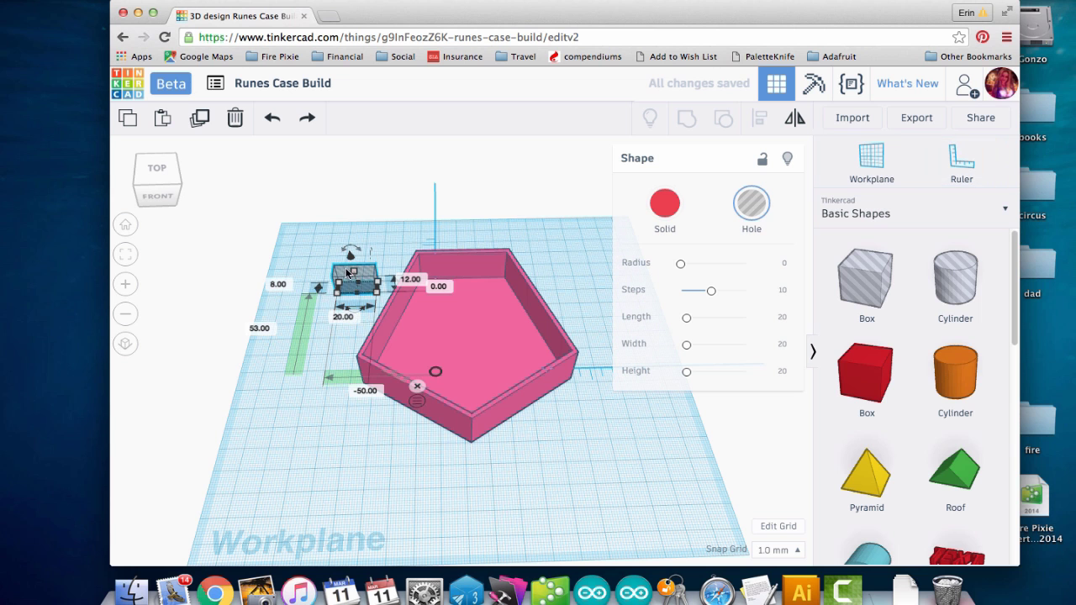
- Position the USB port hole through the case's left side wall, at about -28 mm and 30 mm from the ruler origin
{"action": "left_click_drag", "start_coordinate": [342, 275], "coordinate": [389, 301]}
{"action": "right_click_drag", "start_coordinate": [389, 301], "coordinate": [412, 453]}
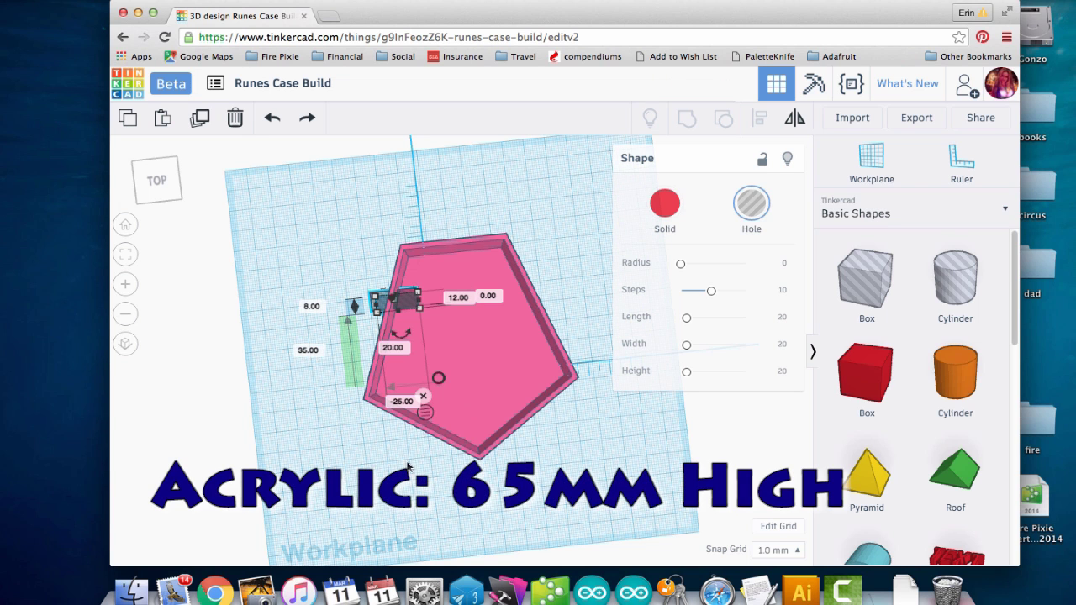
{"action": "right_click_drag", "start_coordinate": [391, 463], "coordinate": [469, 469]}
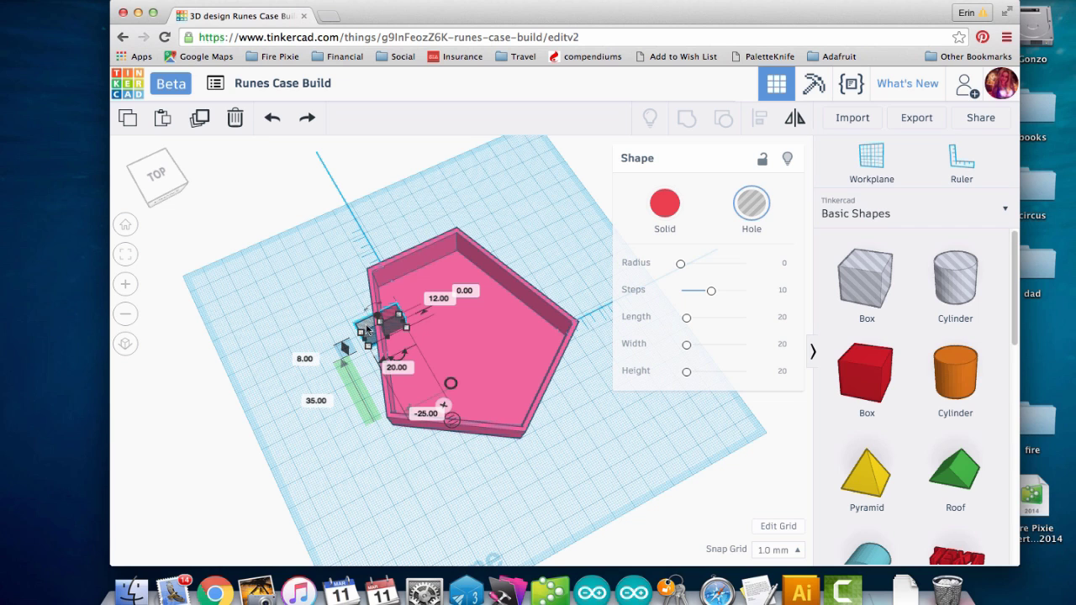
{"action": "left_click_drag", "start_coordinate": [367, 330], "coordinate": [368, 341]}
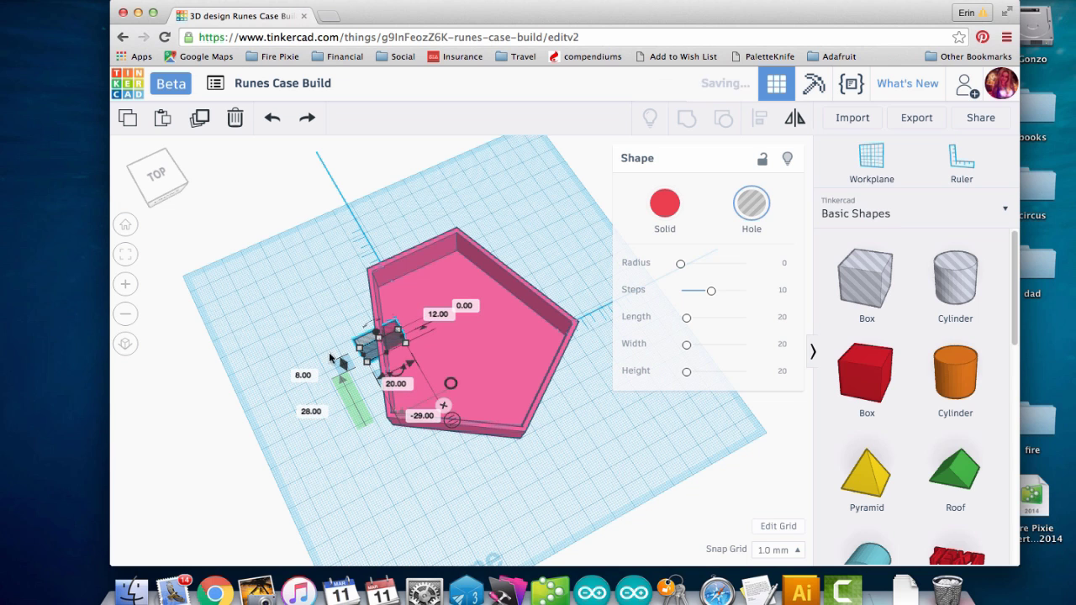
{"action": "left_click_drag", "start_coordinate": [310, 479], "coordinate": [310, 461]}
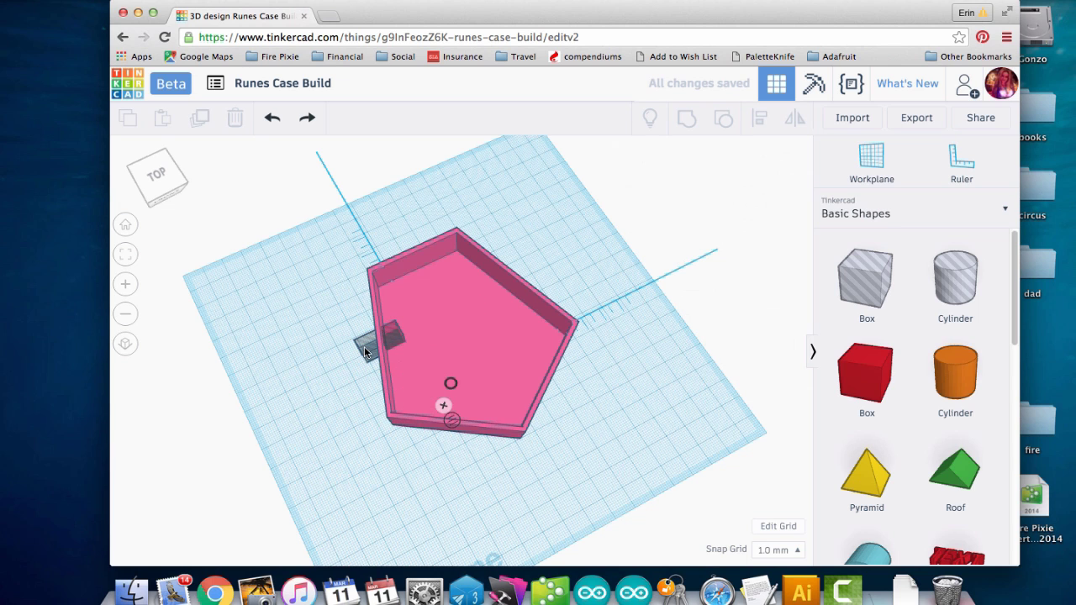
{"action": "left_click_drag", "start_coordinate": [363, 344], "coordinate": [366, 348]}
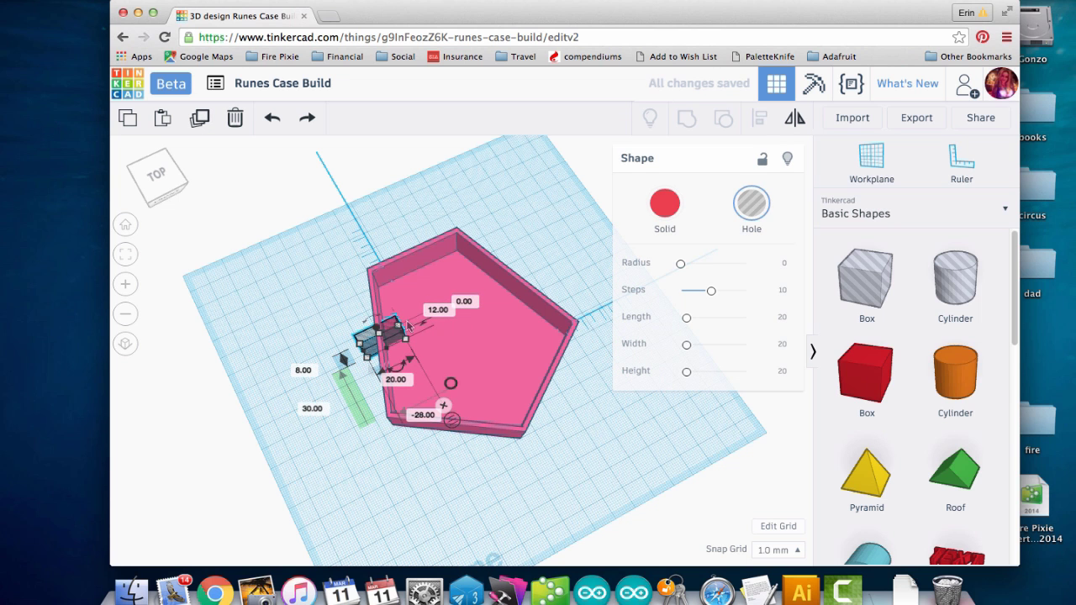
- Align the USB port hole with the case on their vertical centres
{"action": "right_click_drag", "start_coordinate": [431, 517], "coordinate": [619, 406]}
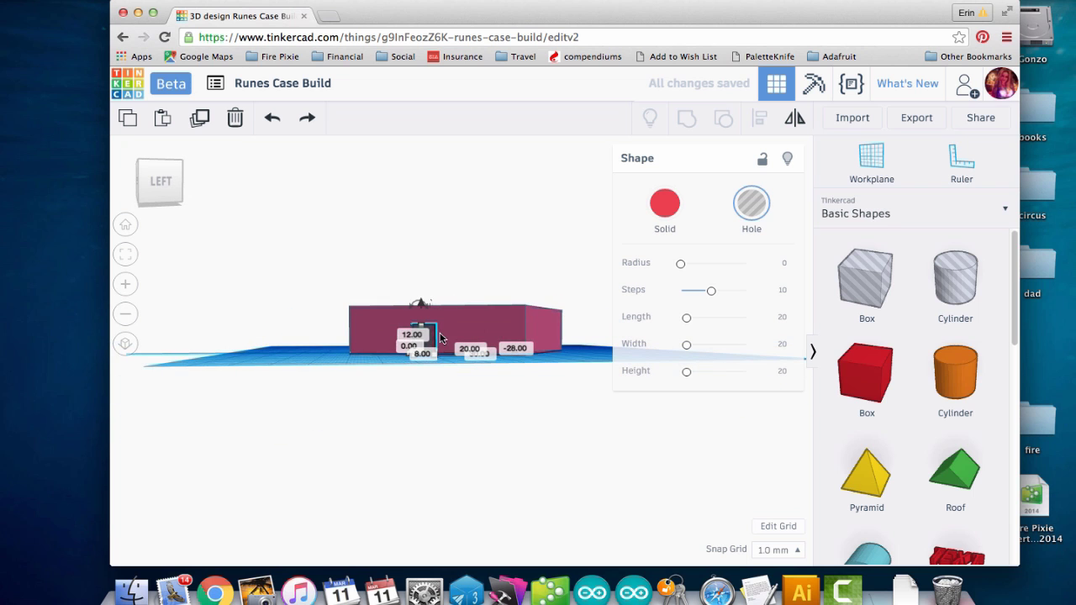
{"action": "left_click", "coordinate": [473, 329], "text": "shift"}
{"action": "left_click", "coordinate": [759, 117]}
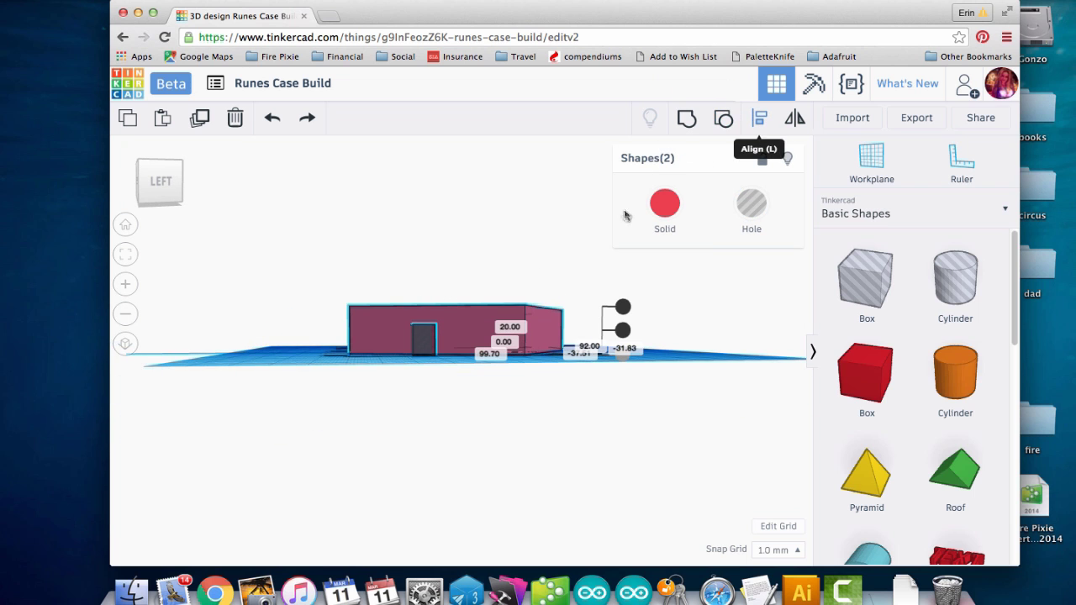
{"action": "left_click", "coordinate": [622, 331]}
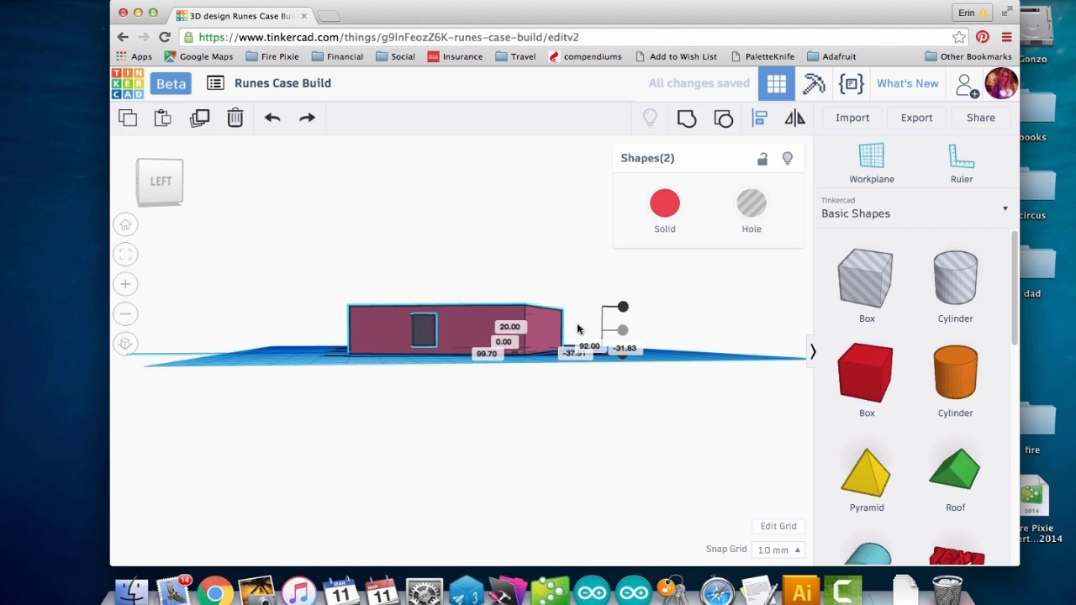
{"action": "left_click", "coordinate": [478, 229]}
- Duplicate the USB port hole and place the copy through the opposite side wall at the same distance along the case
{"action": "right_click_drag", "start_coordinate": [530, 238], "coordinate": [445, 376]}
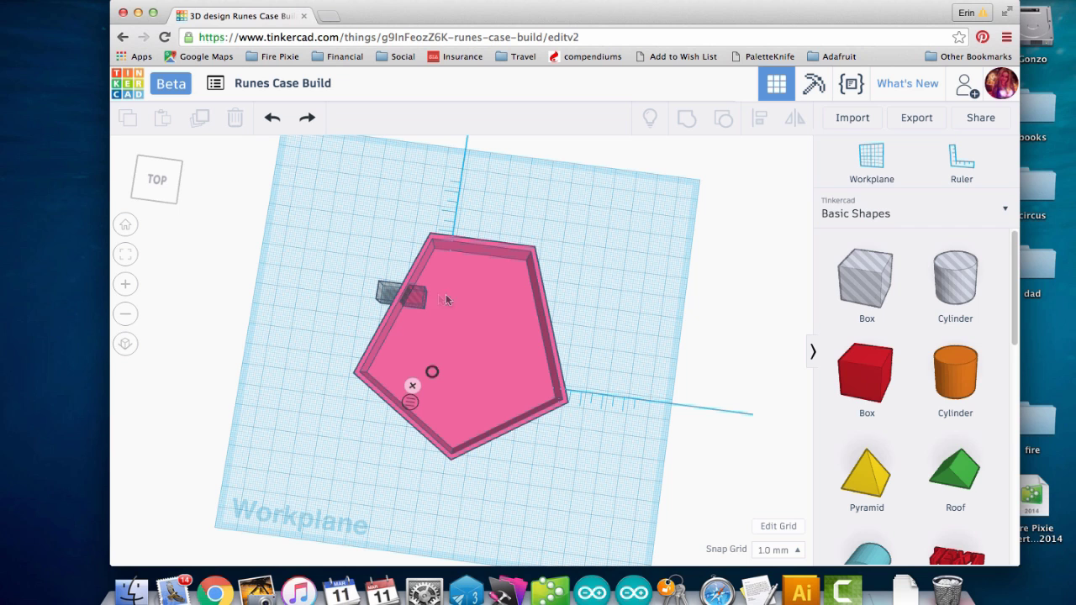
{"action": "left_click", "coordinate": [403, 303]}
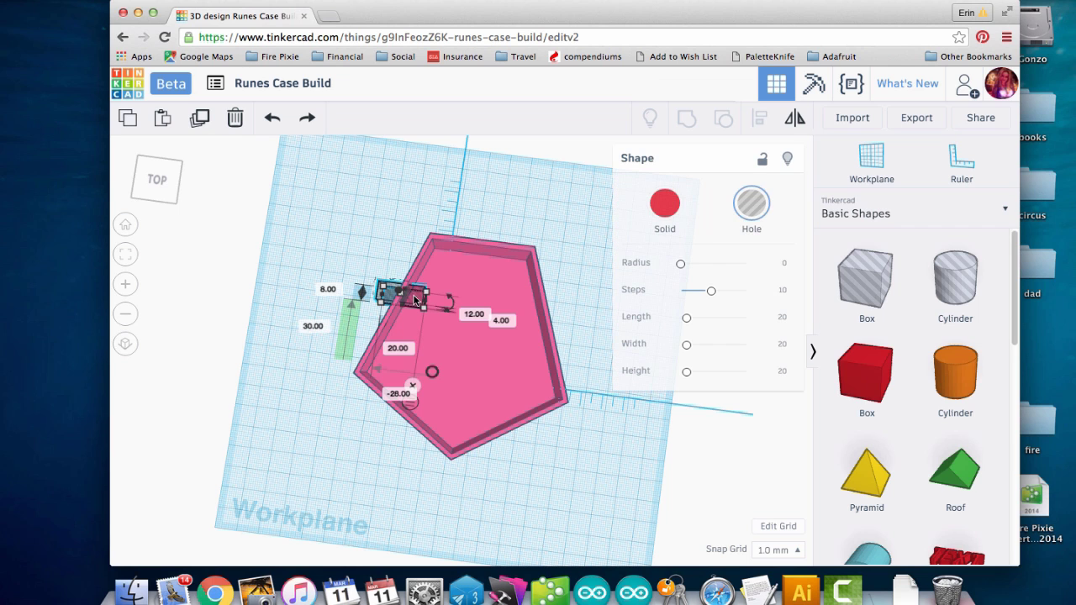
{"action": "left_click_drag", "start_coordinate": [414, 300], "coordinate": [554, 325]}
{"action": "right_click_drag", "start_coordinate": [538, 319], "coordinate": [401, 281]}
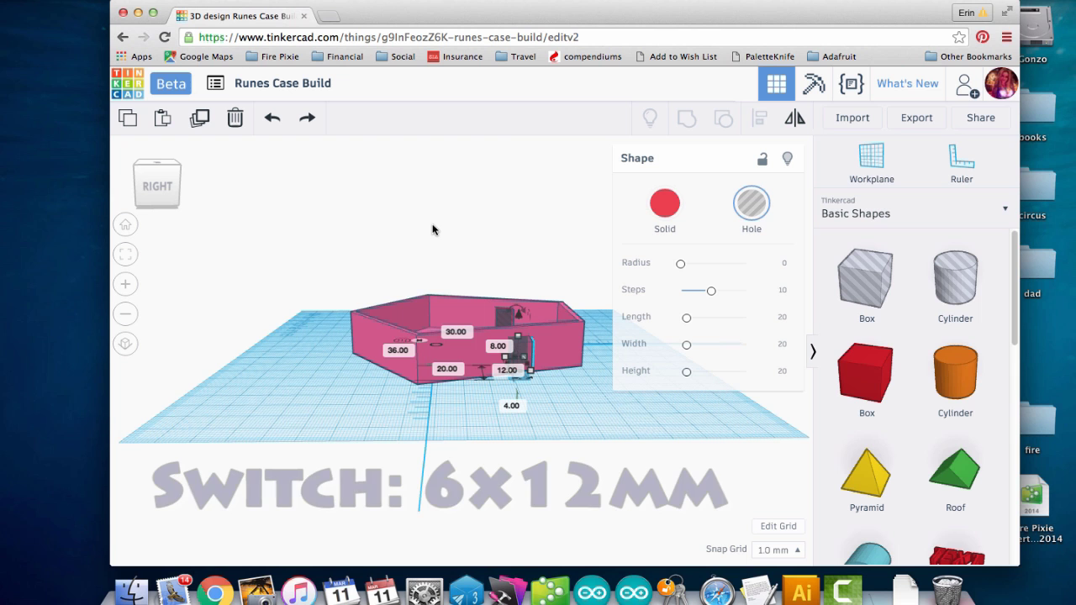
- Set the copied hole's length to 6 mm for the switch opening
{"action": "left_click", "coordinate": [498, 346]}
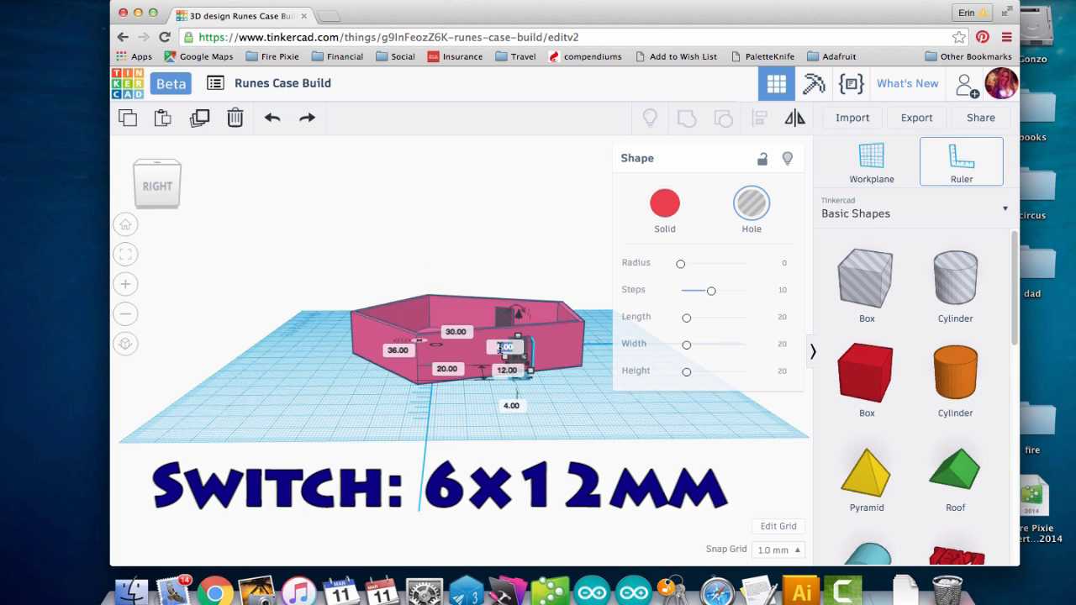
{"action": "right_click_drag", "start_coordinate": [502, 346], "coordinate": [502, 334]}
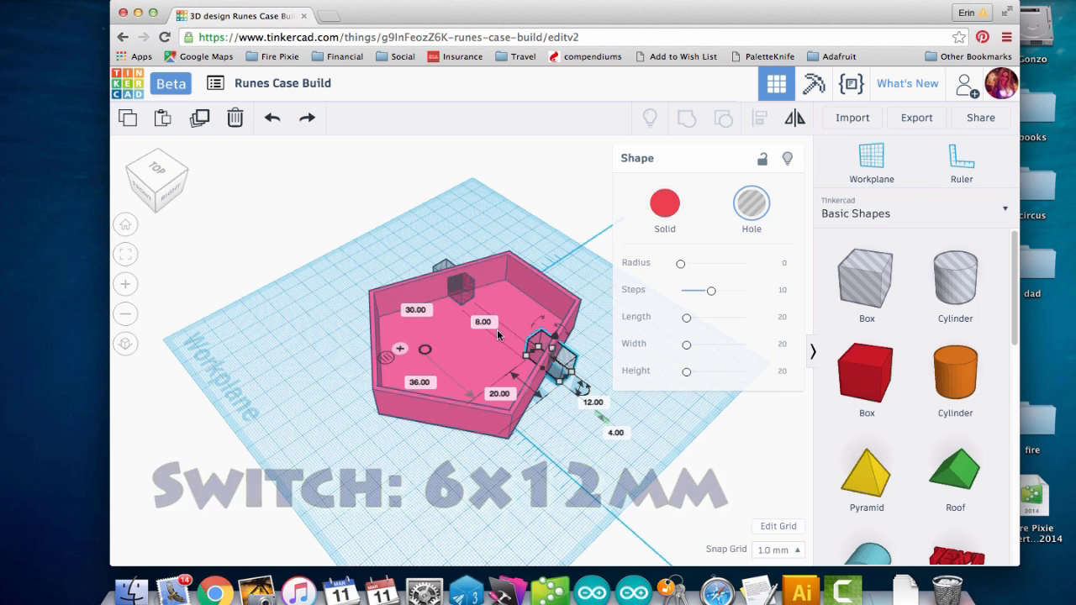
{"action": "left_click", "coordinate": [489, 323]}
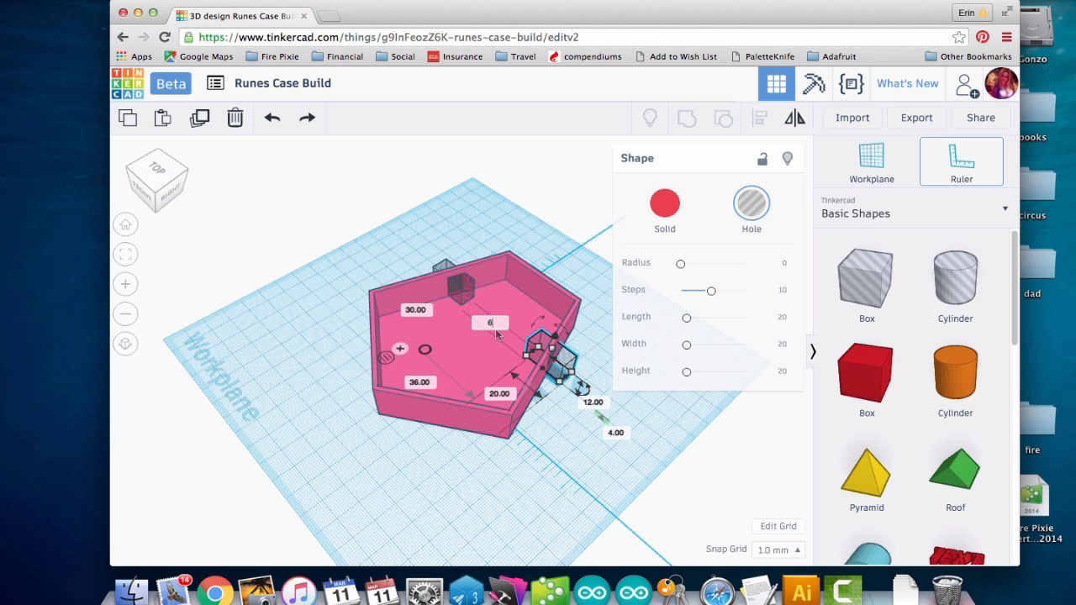
{"action": "key", "text": "Tab"}
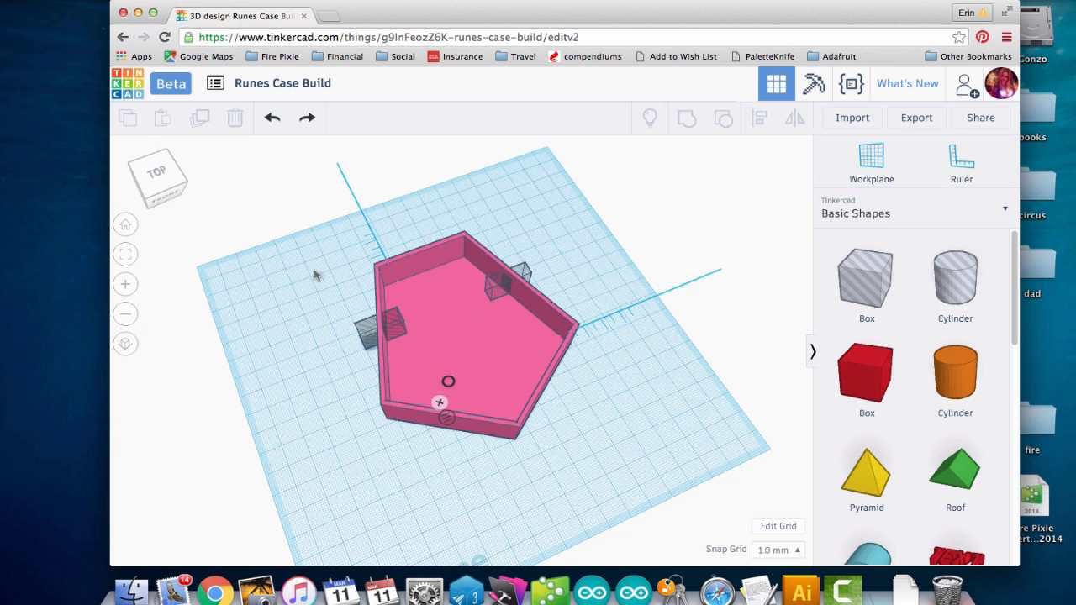
- Group the case with both box holes to cut the USB and switch openings through the walls
{"action": "left_click_drag", "start_coordinate": [315, 275], "coordinate": [618, 364]}
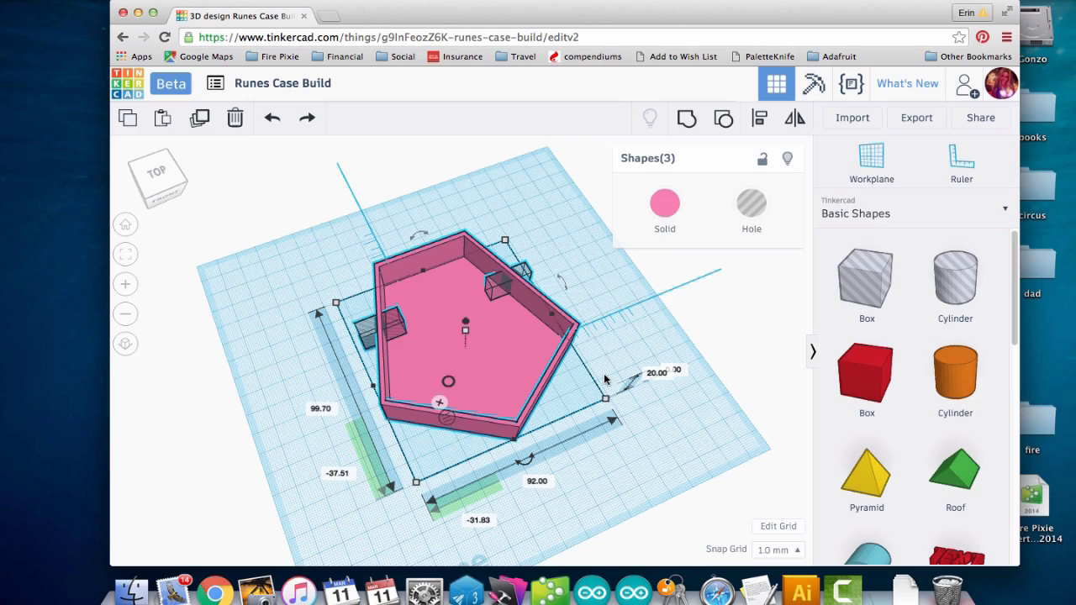
{"action": "left_click", "coordinate": [687, 118]}
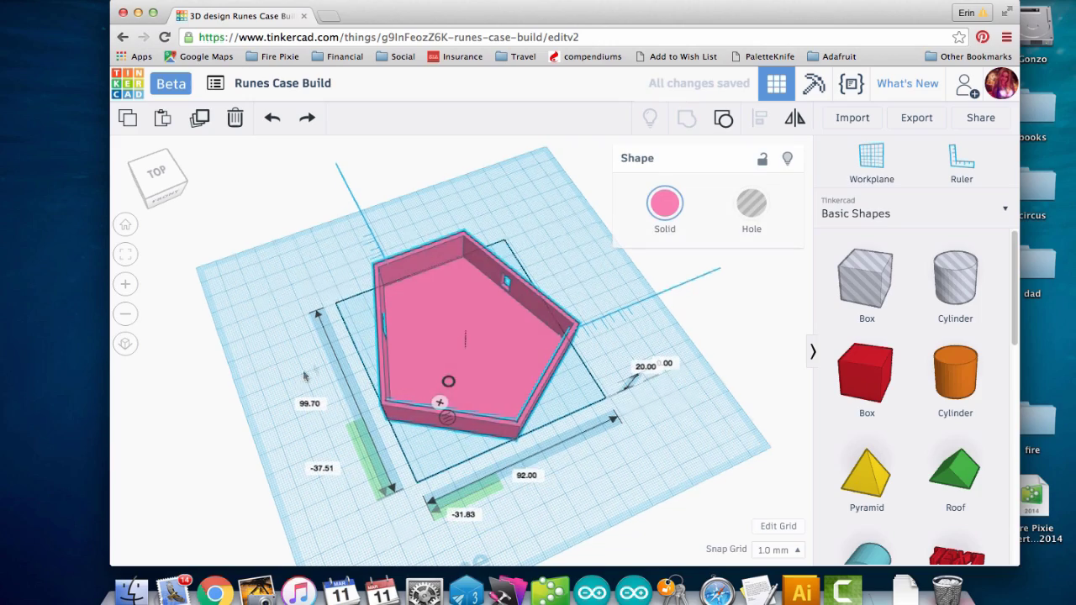
{"action": "right_click_drag", "start_coordinate": [297, 381], "coordinate": [250, 447]}
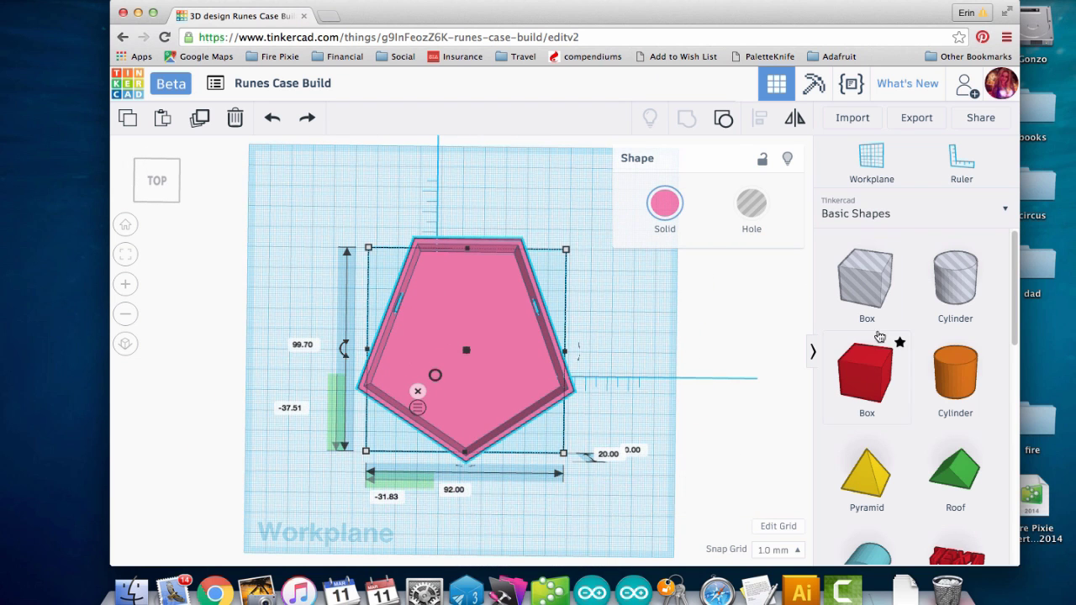
- Add a solid box as an 11 x 11 x 12 mm post and place it inside the case near the back wall
{"action": "left_click_drag", "start_coordinate": [879, 375], "coordinate": [348, 229]}
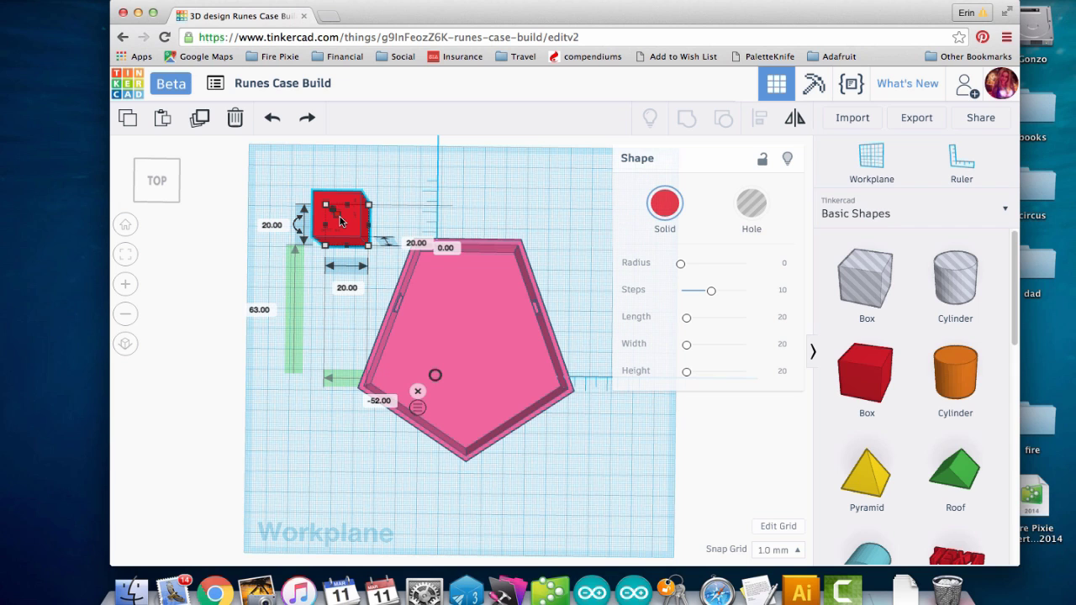
{"action": "right_click_drag", "start_coordinate": [286, 248], "coordinate": [275, 218]}
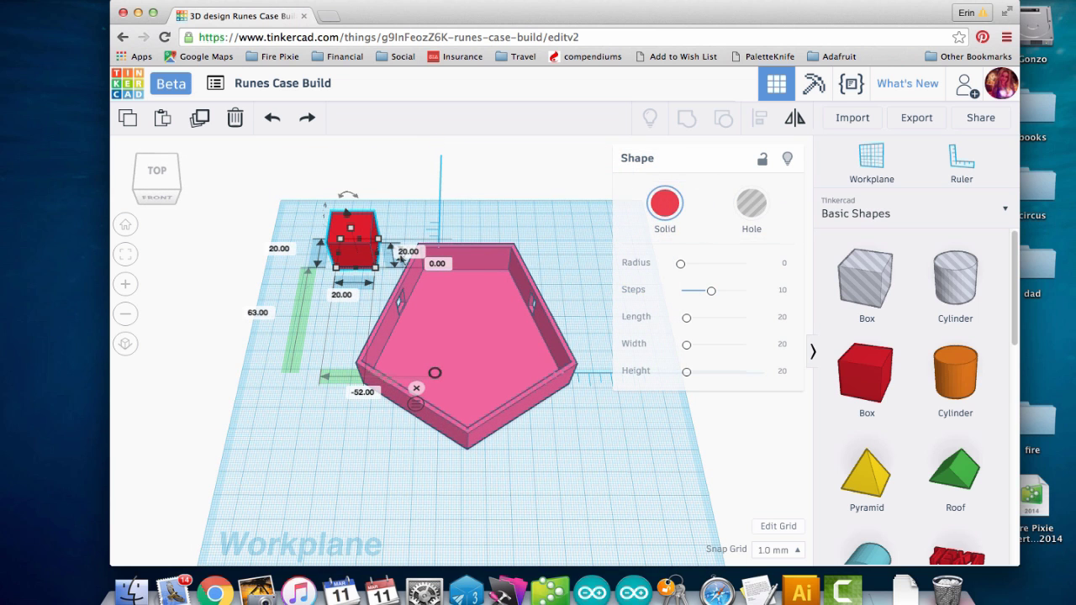
{"action": "left_click_drag", "start_coordinate": [402, 260], "coordinate": [473, 283]}
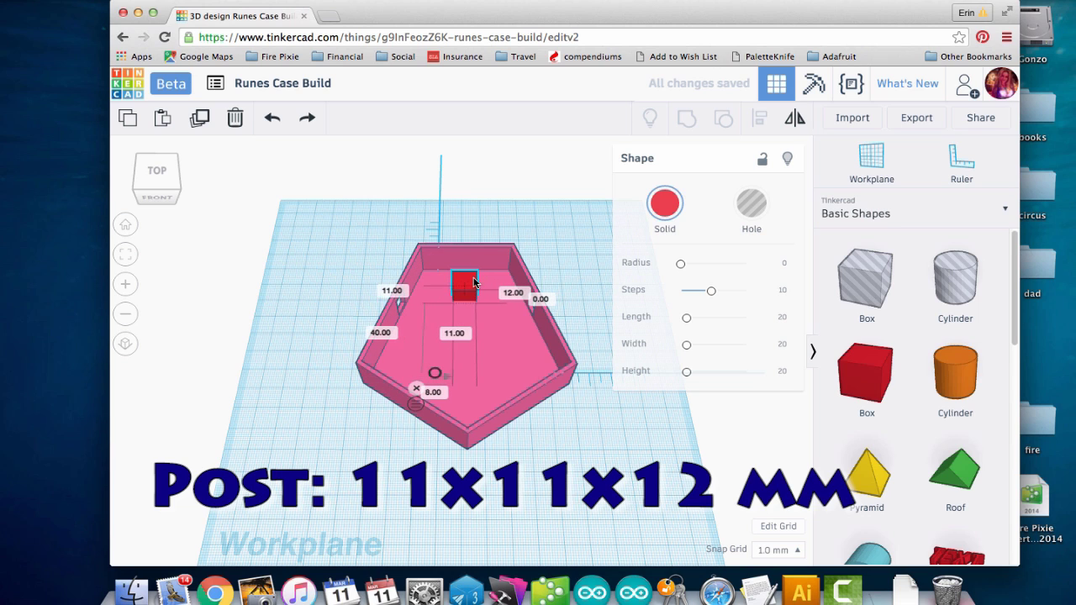
{"action": "right_click_drag", "start_coordinate": [320, 312], "coordinate": [388, 304]}
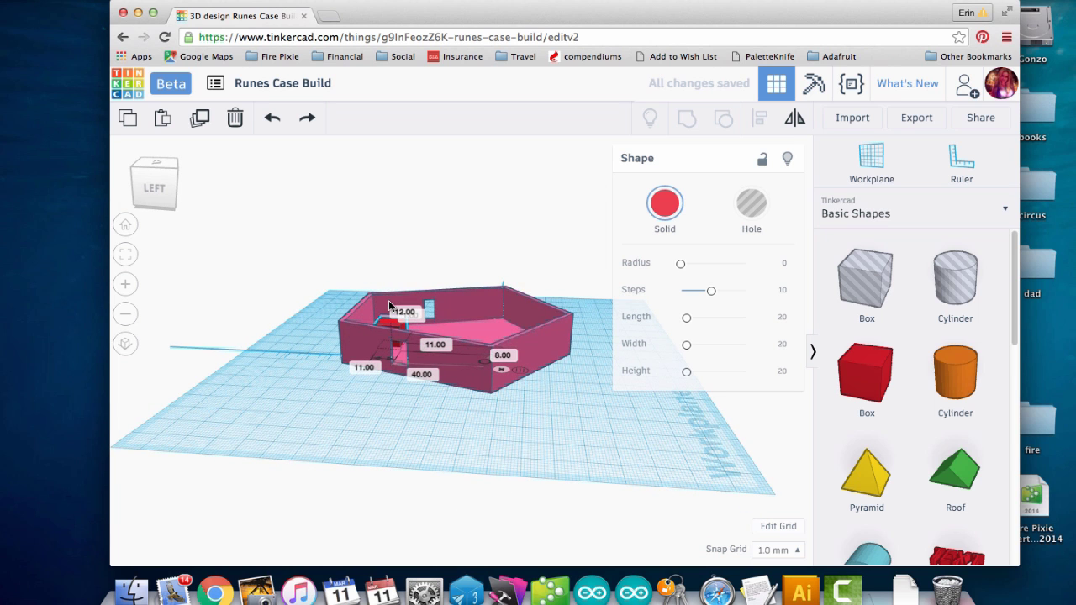
- Align the post with the case so that it is centred across the case's width
{"action": "left_click", "coordinate": [409, 349]}
{"action": "right_click_drag", "start_coordinate": [591, 301], "coordinate": [384, 369]}
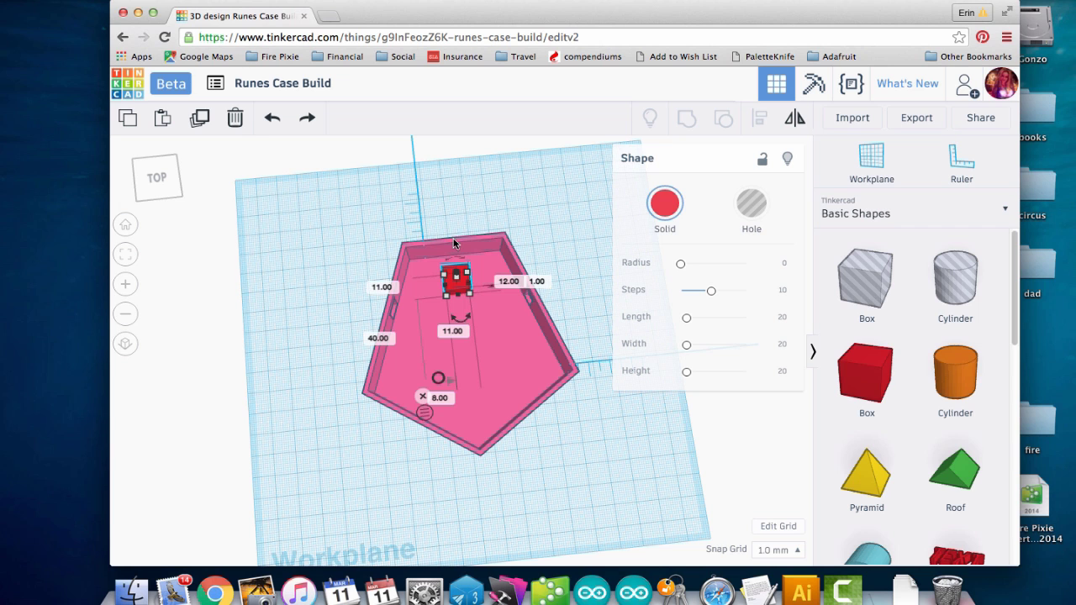
{"action": "left_click_drag", "start_coordinate": [390, 263], "coordinate": [530, 337]}
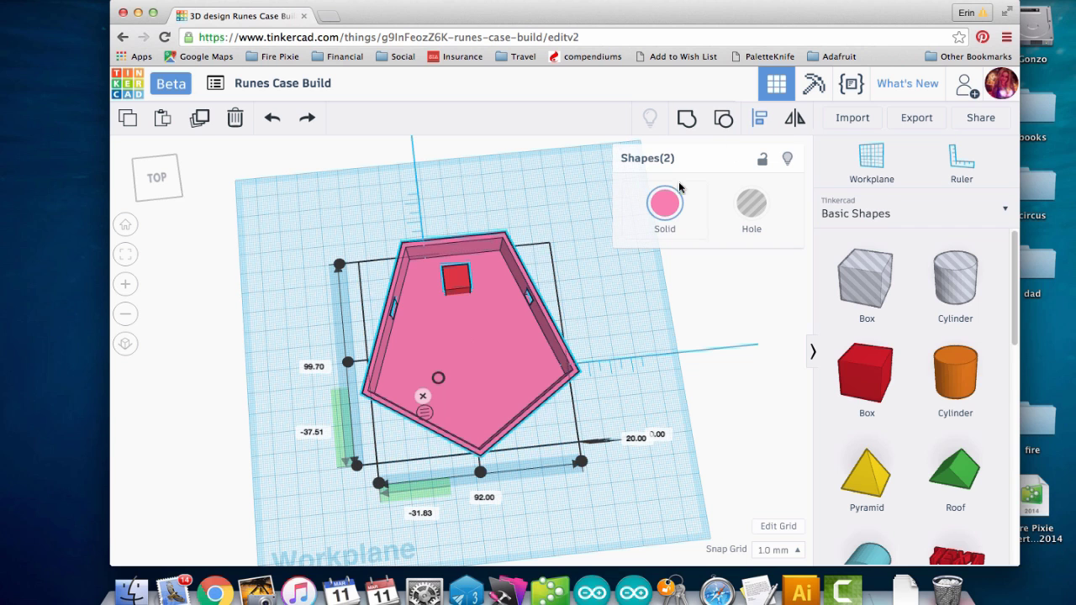
{"action": "left_click", "coordinate": [480, 471]}
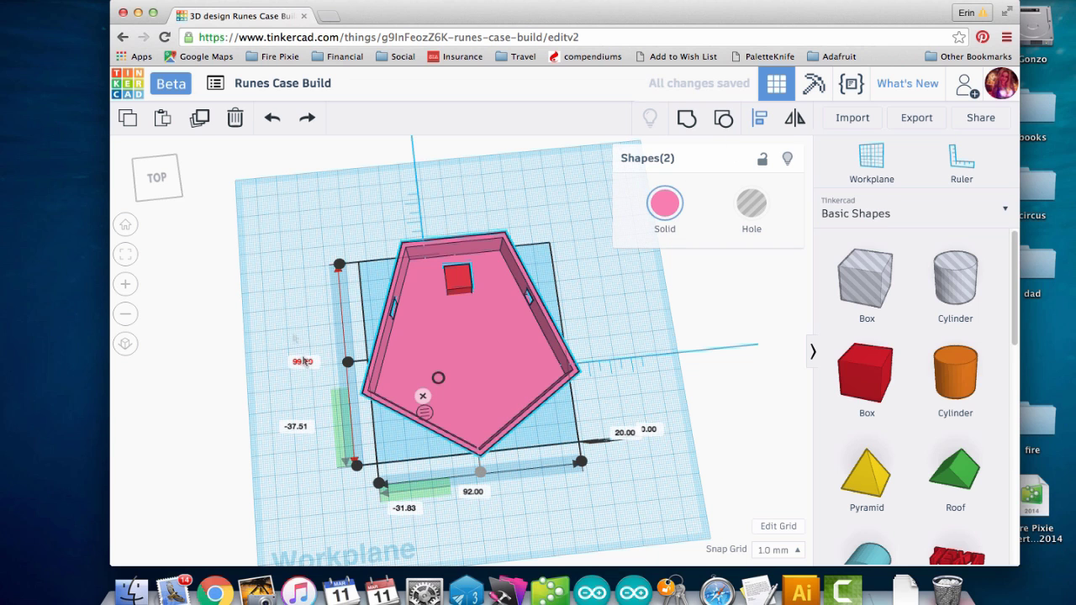
{"action": "left_click", "coordinate": [311, 299]}
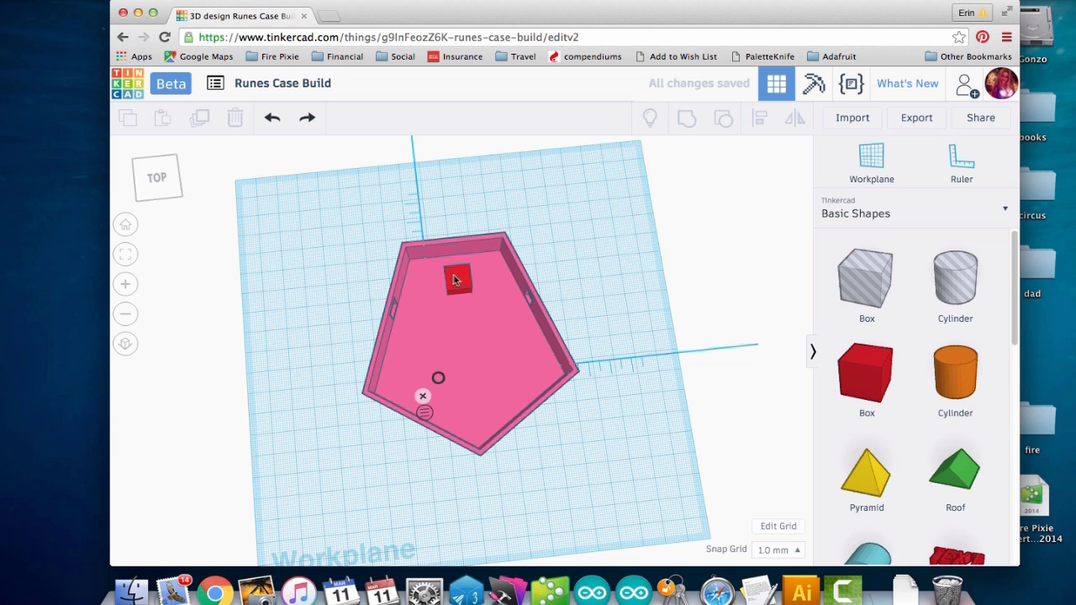
- Move the post closer to the back wall, to 42 mm along the case's length
{"action": "left_click", "coordinate": [456, 280]}
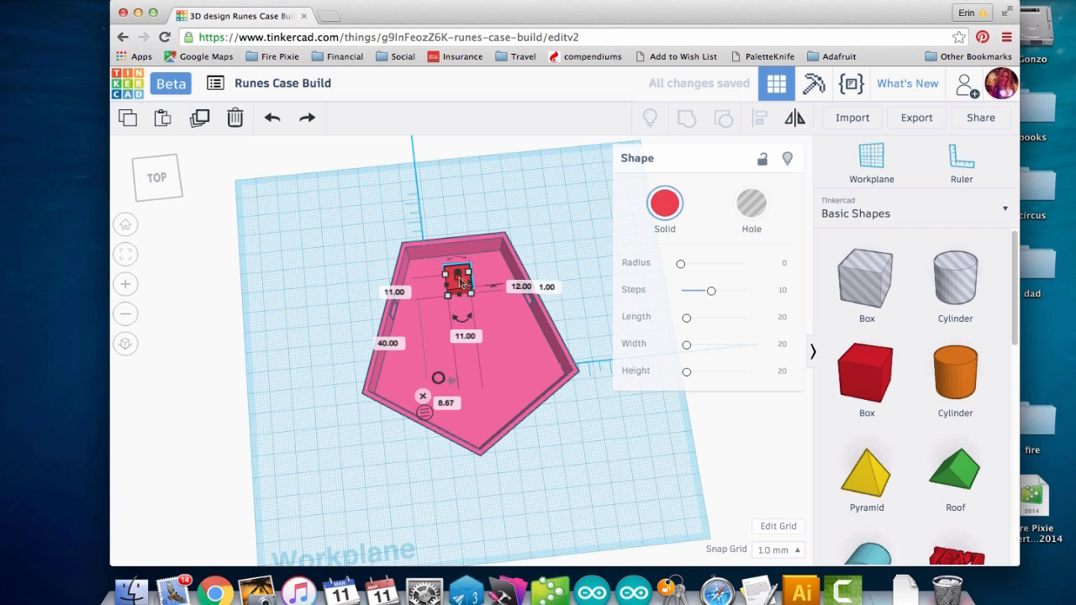
{"action": "left_click_drag", "start_coordinate": [455, 292], "coordinate": [455, 284]}
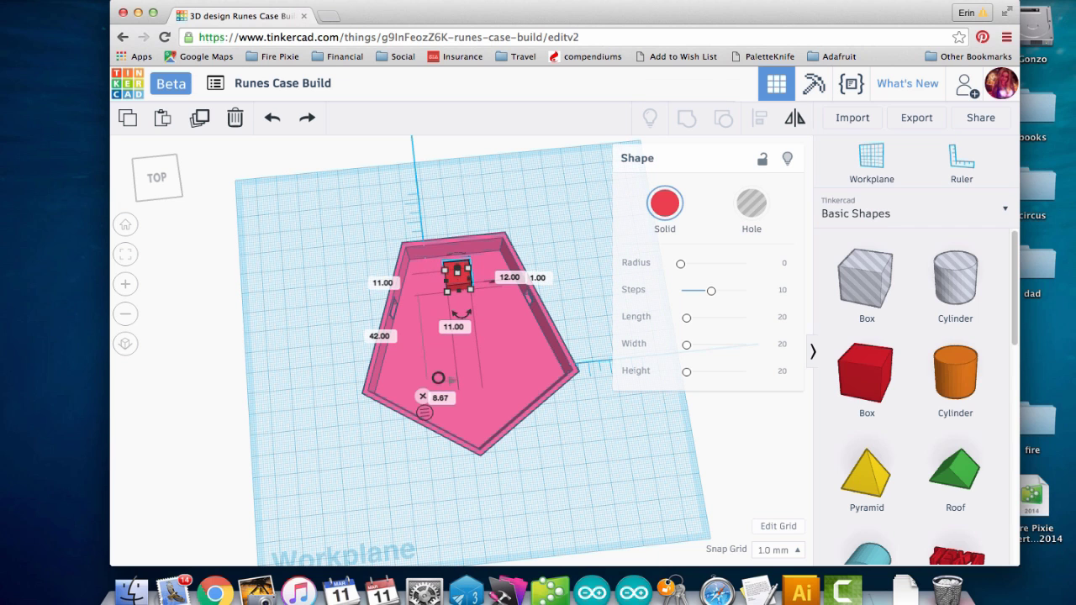
{"action": "left_click", "coordinate": [357, 261]}
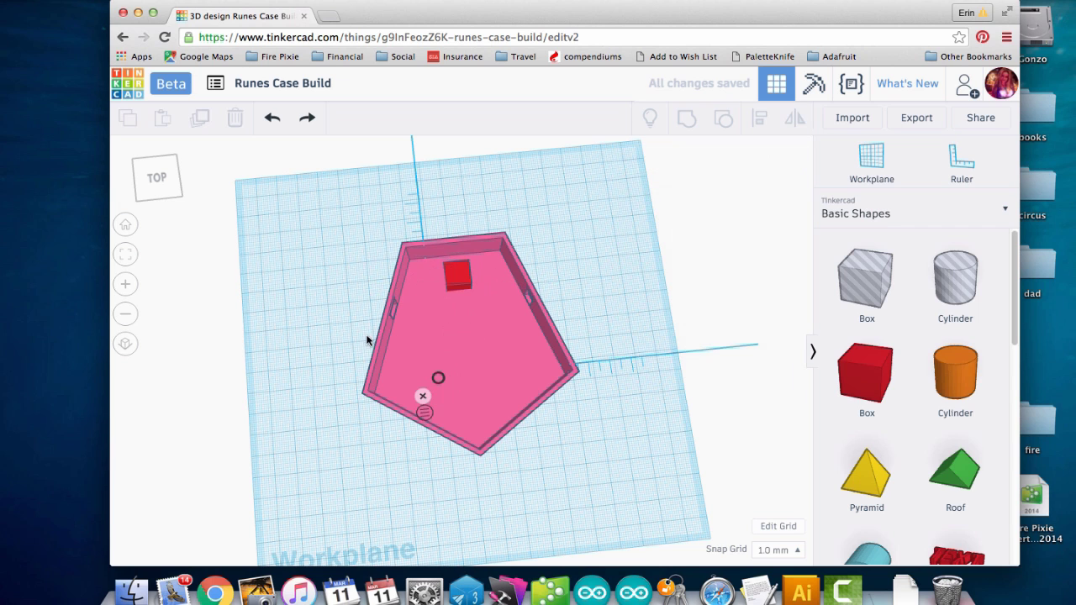
- Group the post with the case into one shape
{"action": "left_click_drag", "start_coordinate": [456, 287], "coordinate": [479, 295]}
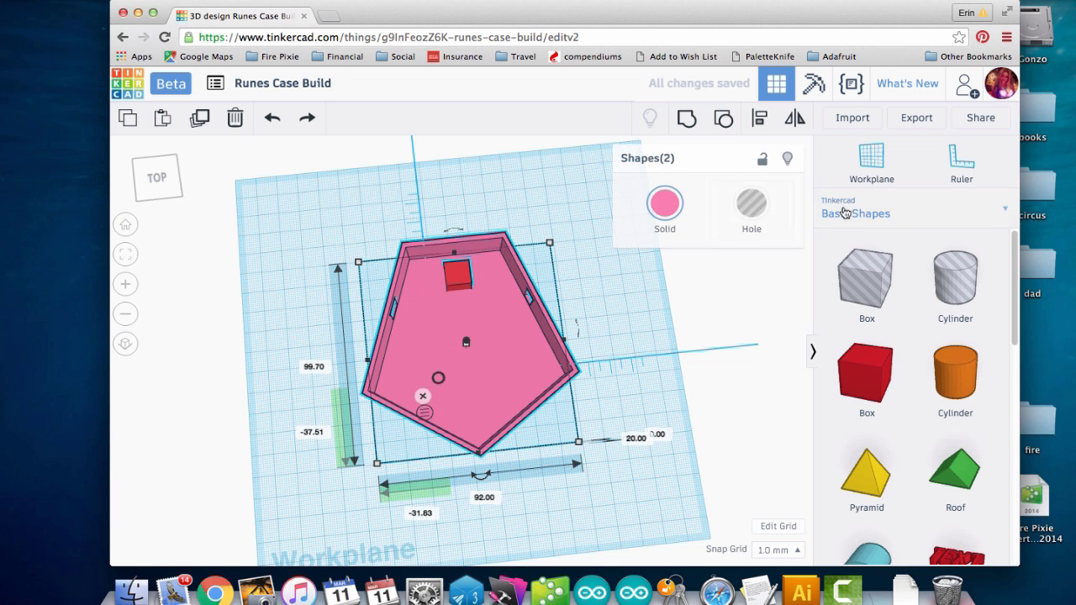
{"action": "left_click", "coordinate": [688, 121]}
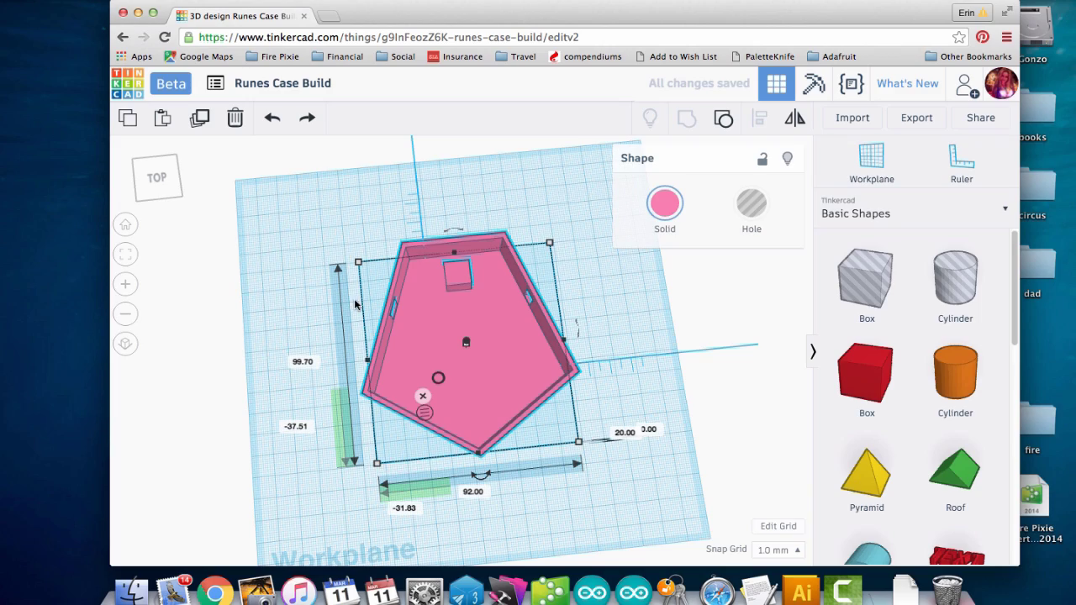
{"action": "left_click", "coordinate": [309, 344]}
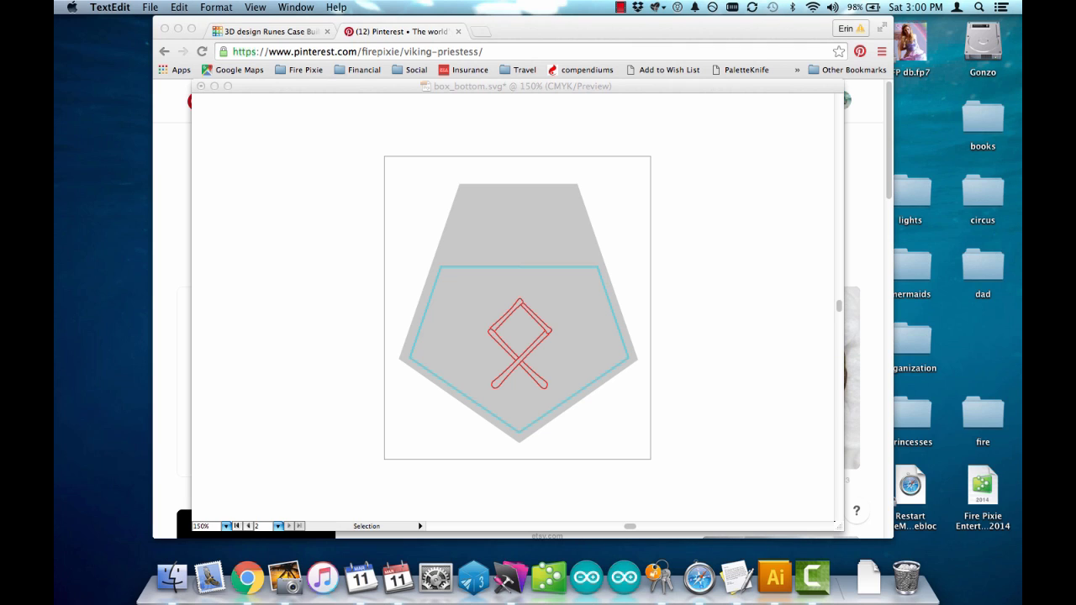
- Switch to Illustrator, show only the lid outline with the box bottom, box hole and Othala layers hidden, and save it as box_lid.svg
{"action": "left_click", "coordinate": [334, 38]}
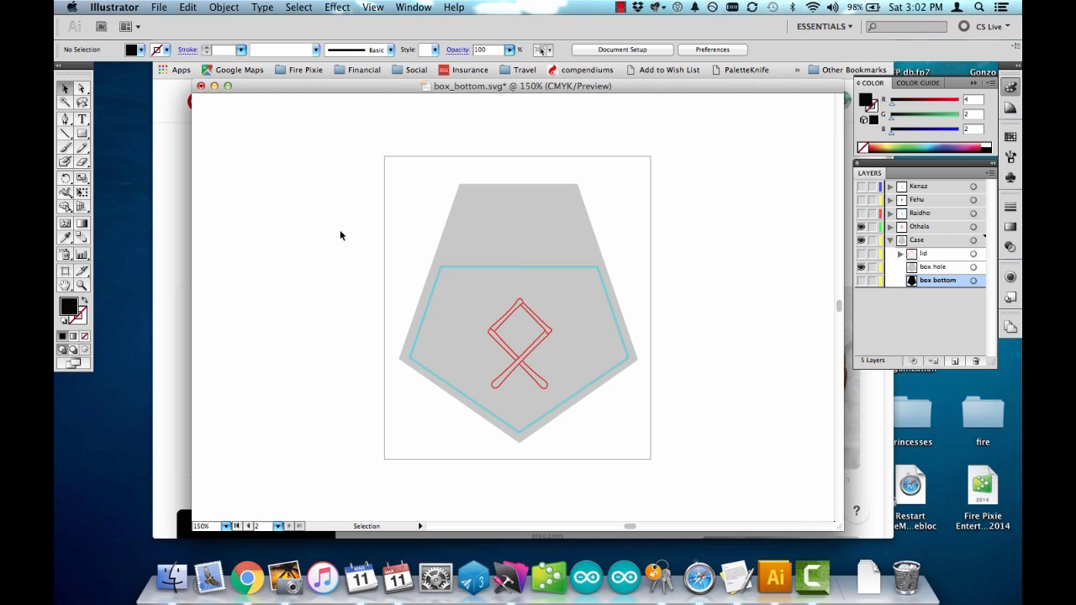
{"action": "left_click", "coordinate": [861, 280]}
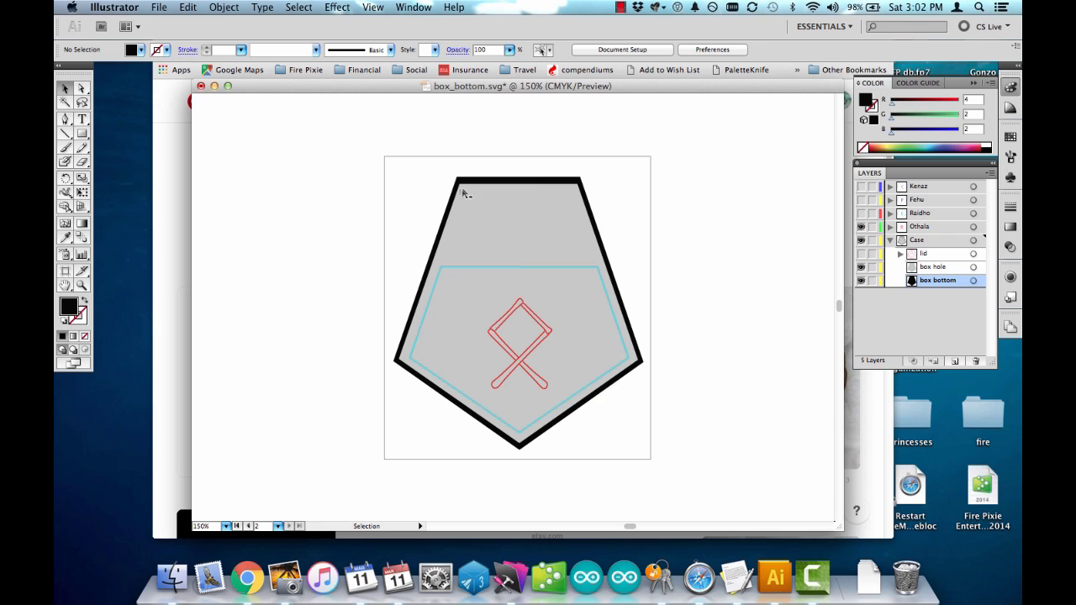
{"action": "left_click", "coordinate": [860, 254]}
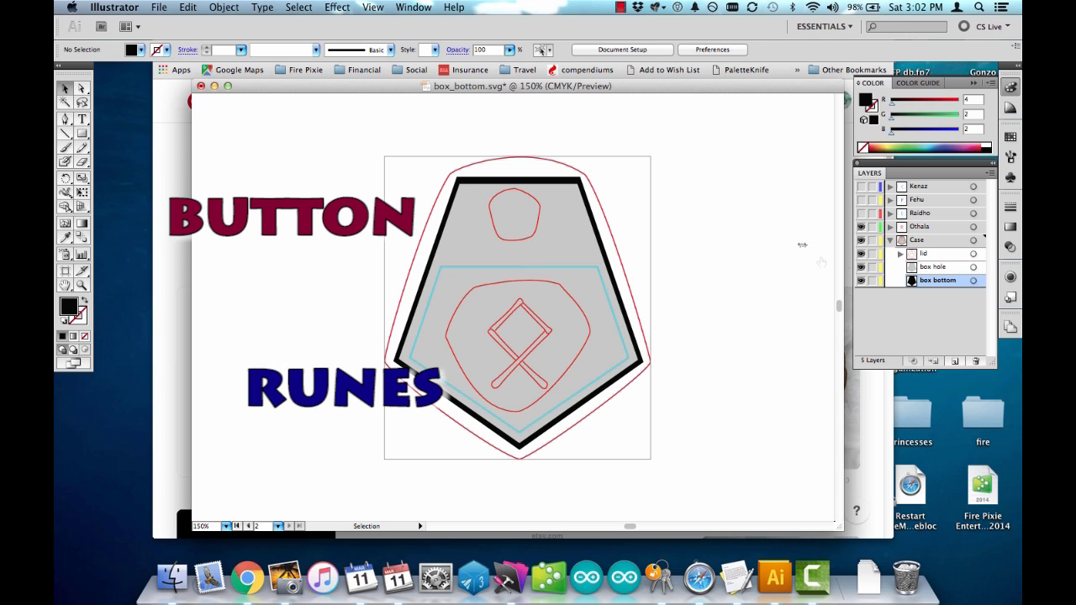
{"action": "left_click", "coordinate": [860, 267]}
{"action": "left_click_drag", "start_coordinate": [860, 267], "coordinate": [861, 280]}
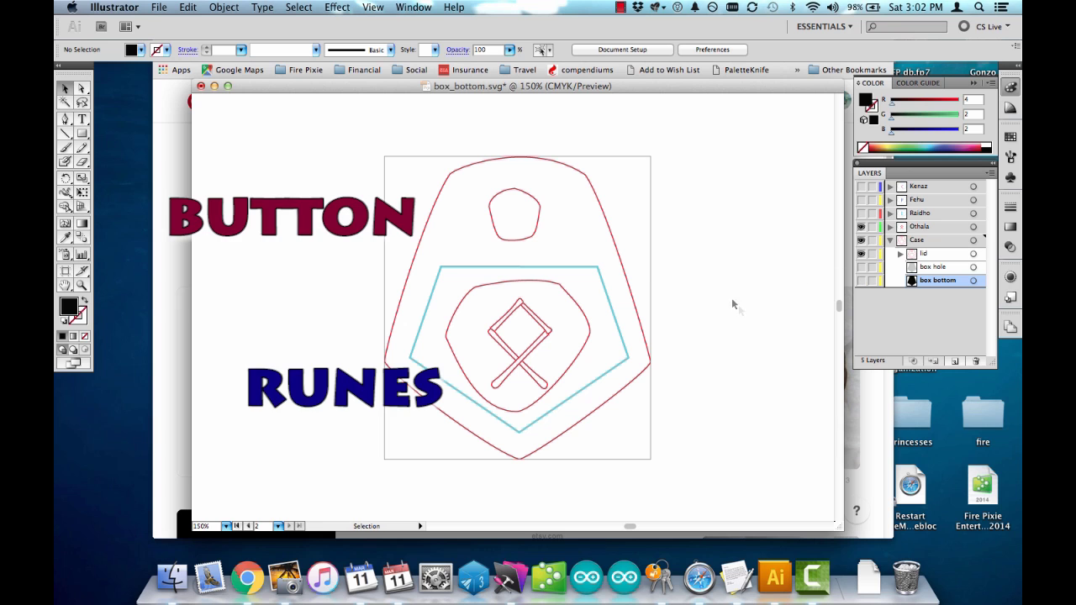
{"action": "left_click", "coordinate": [860, 227]}
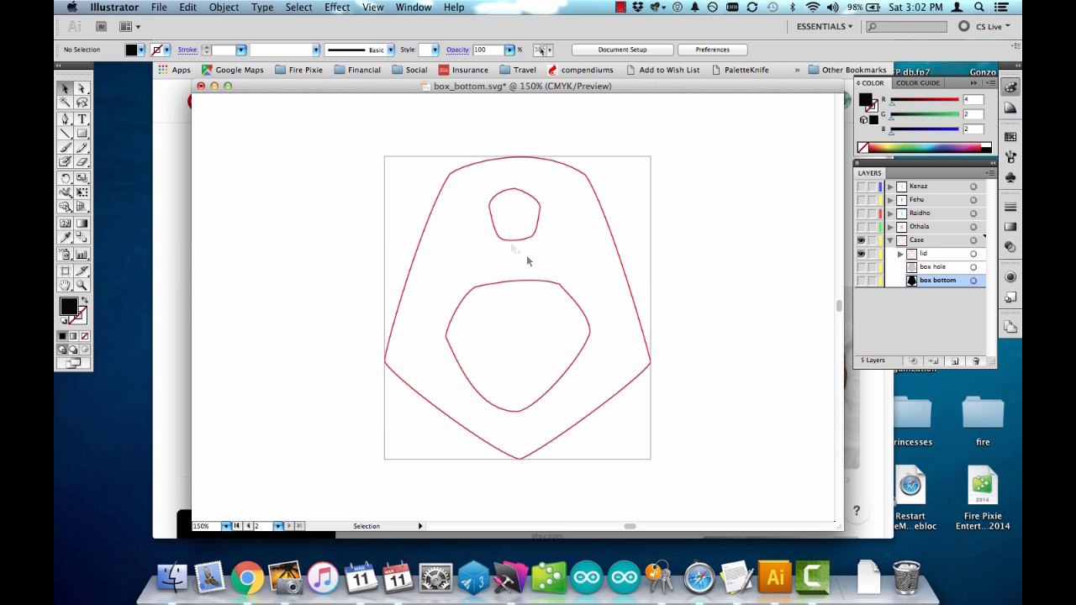
{"action": "left_click", "coordinate": [162, 8]}
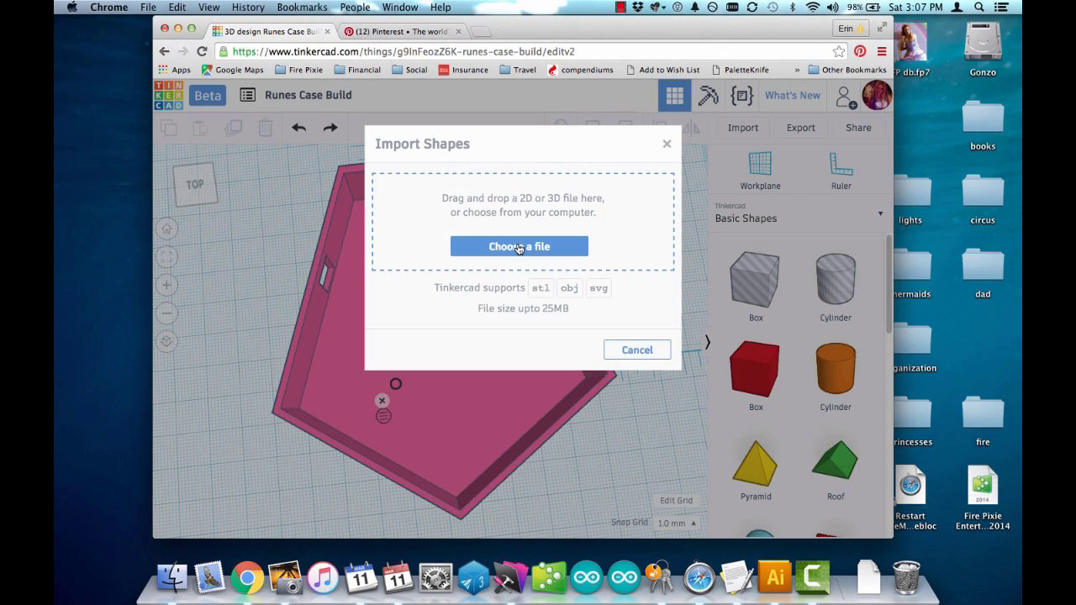
- Import box_lid.svg into the Tinkercad design, centred on the artboard at scale 100
{"action": "left_click", "coordinate": [519, 246]}
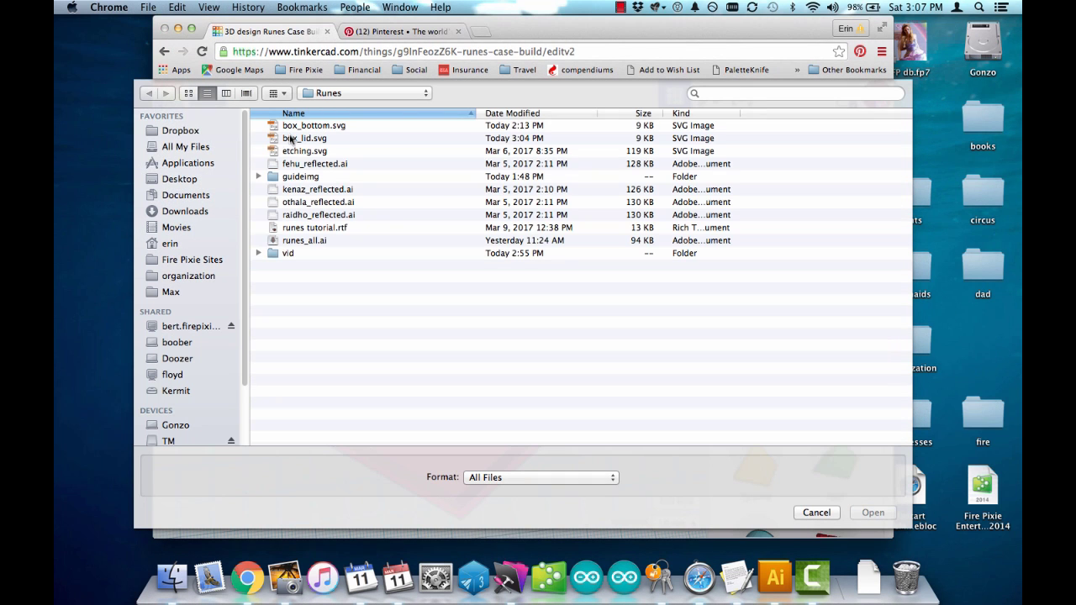
{"action": "double_click", "coordinate": [293, 140]}
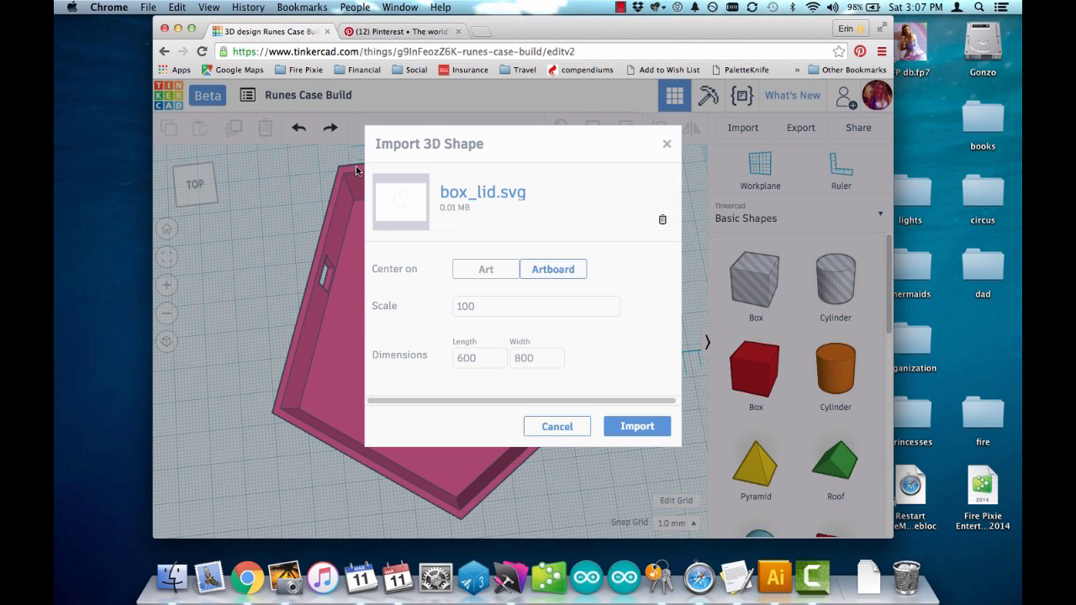
{"action": "left_click", "coordinate": [636, 427]}
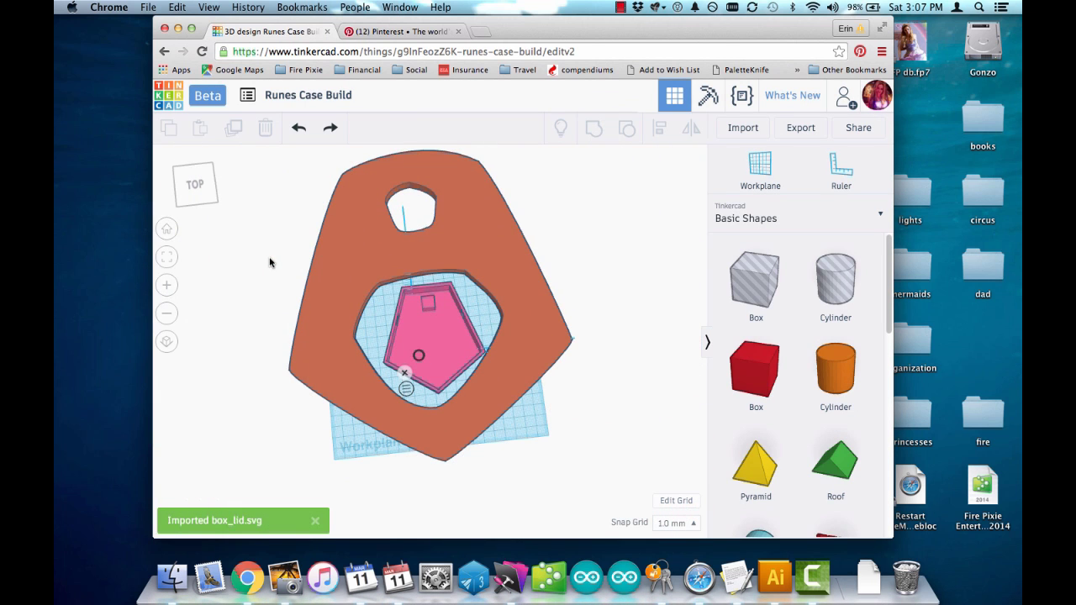
- Select the imported lid, then switch to Illustrator and select the lid artwork to check its width and height
{"action": "left_click", "coordinate": [381, 264]}
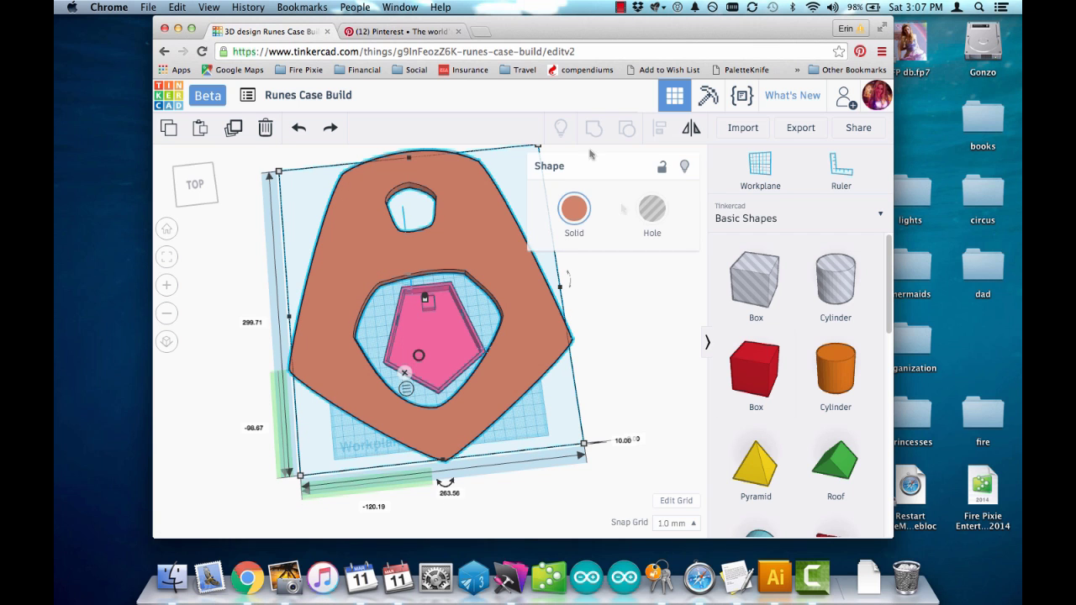
{"action": "left_click", "coordinate": [771, 573]}
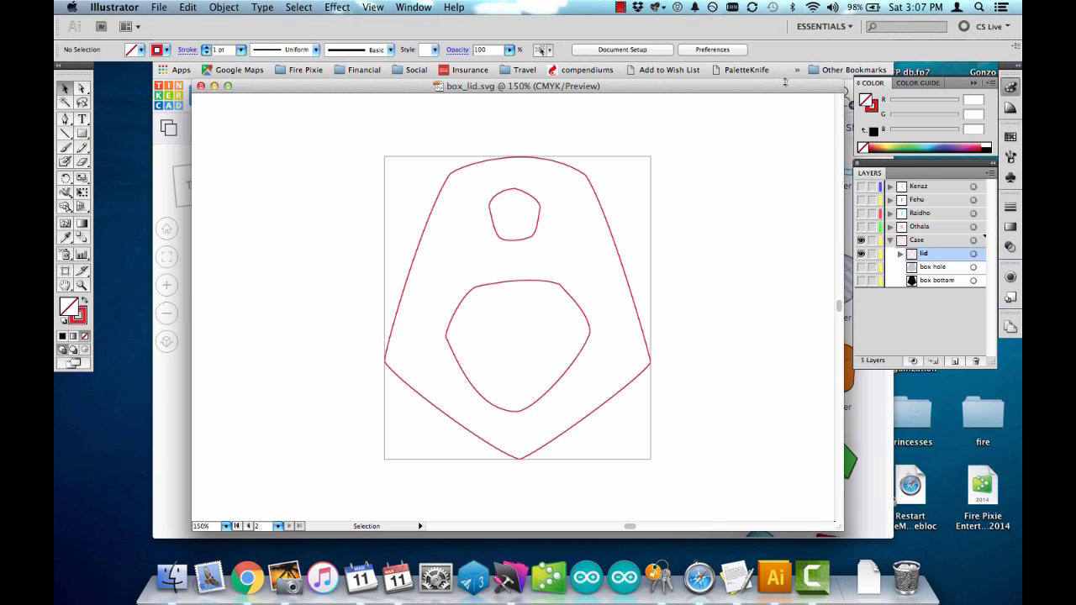
{"action": "left_click_drag", "start_coordinate": [363, 148], "coordinate": [674, 438]}
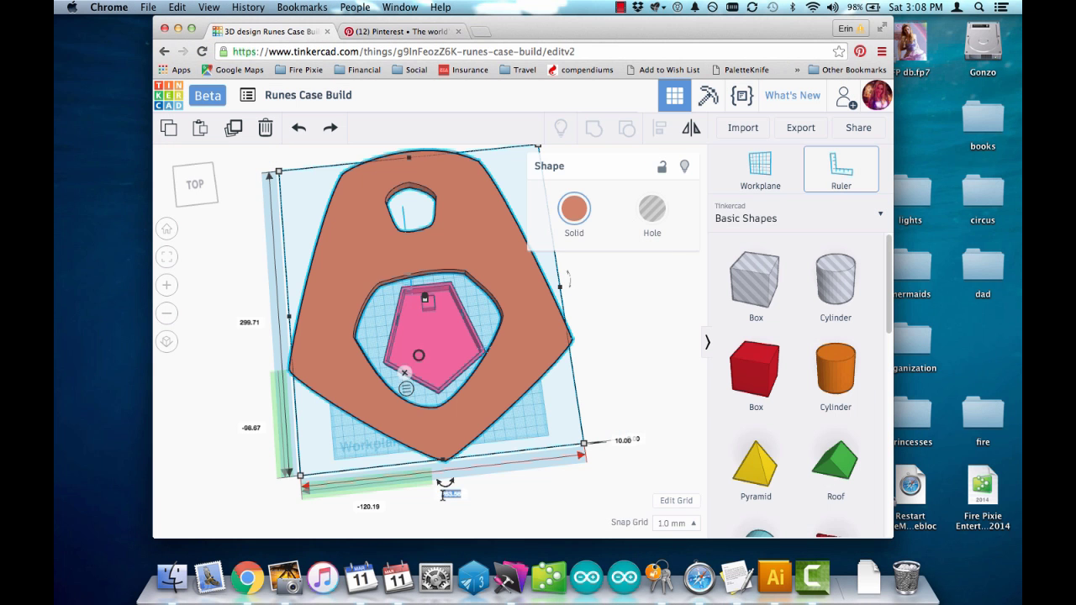
- Back in Tinkercad, resize the imported lid to 93 mm wide and 105.70 mm long and move it beside the case
{"action": "type", "text": "90"}
{"action": "key", "text": "Return"}
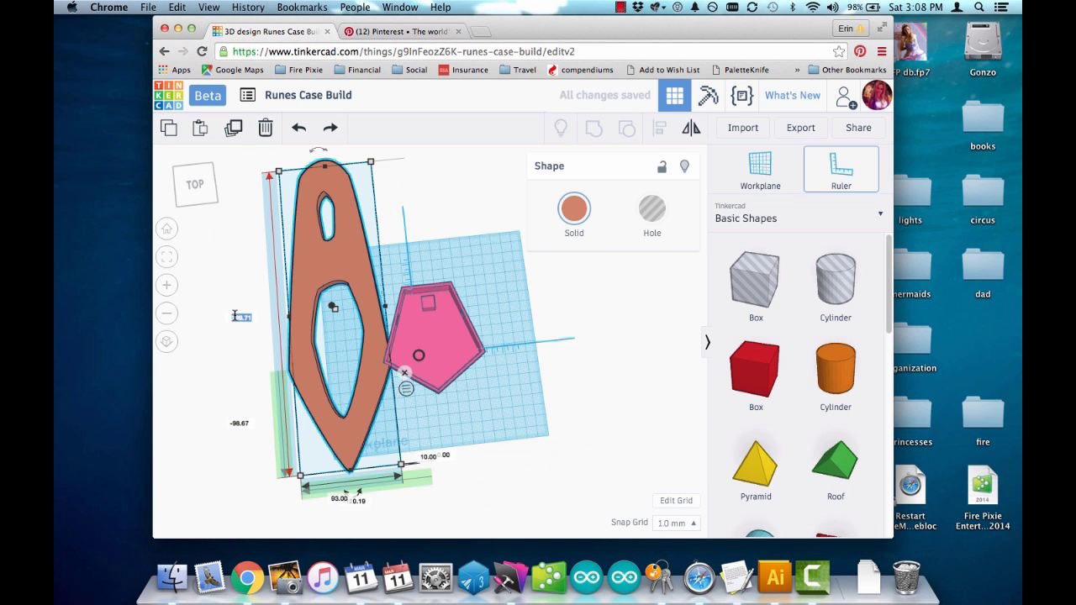
{"action": "key", "text": "super+z"}
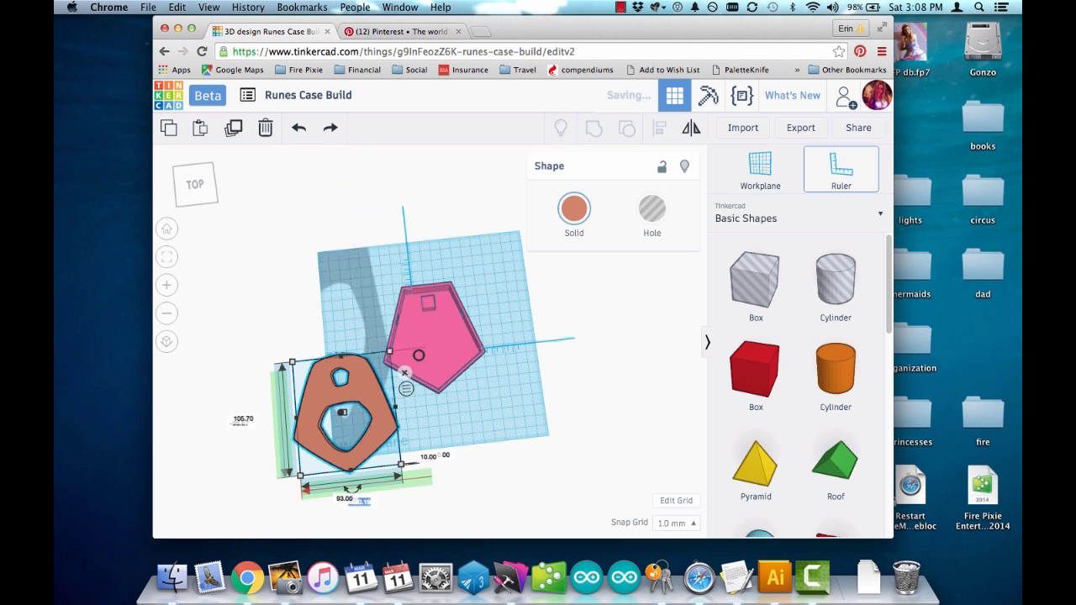
{"action": "left_click_drag", "start_coordinate": [304, 431], "coordinate": [402, 346]}
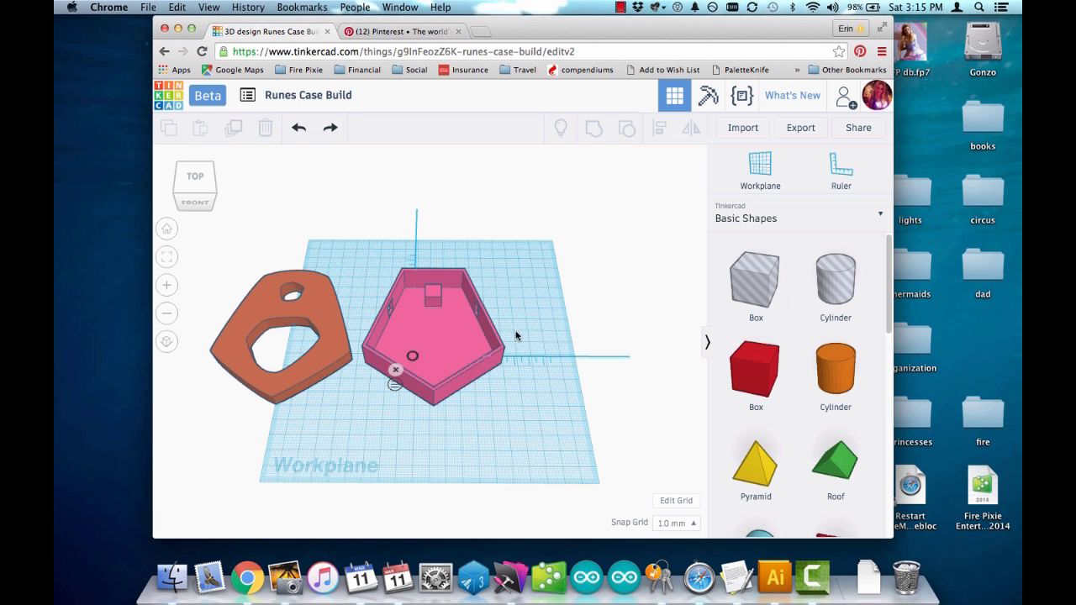
- Ungroup the case level by level to release the post, the two wall opening holes and the inner cavity hole
{"action": "left_click", "coordinate": [454, 335]}
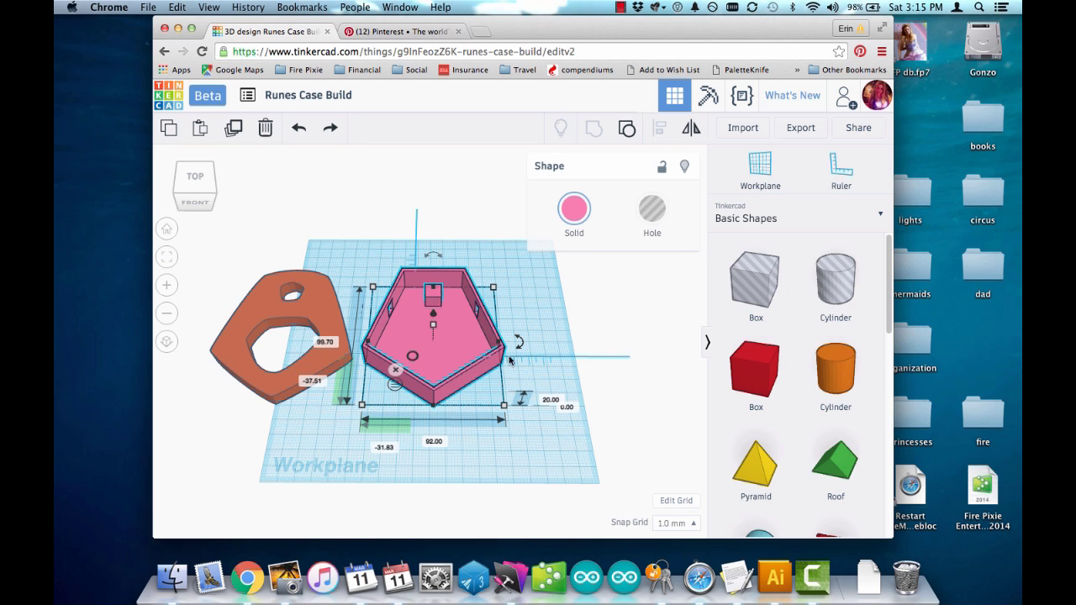
{"action": "left_click", "coordinate": [626, 128]}
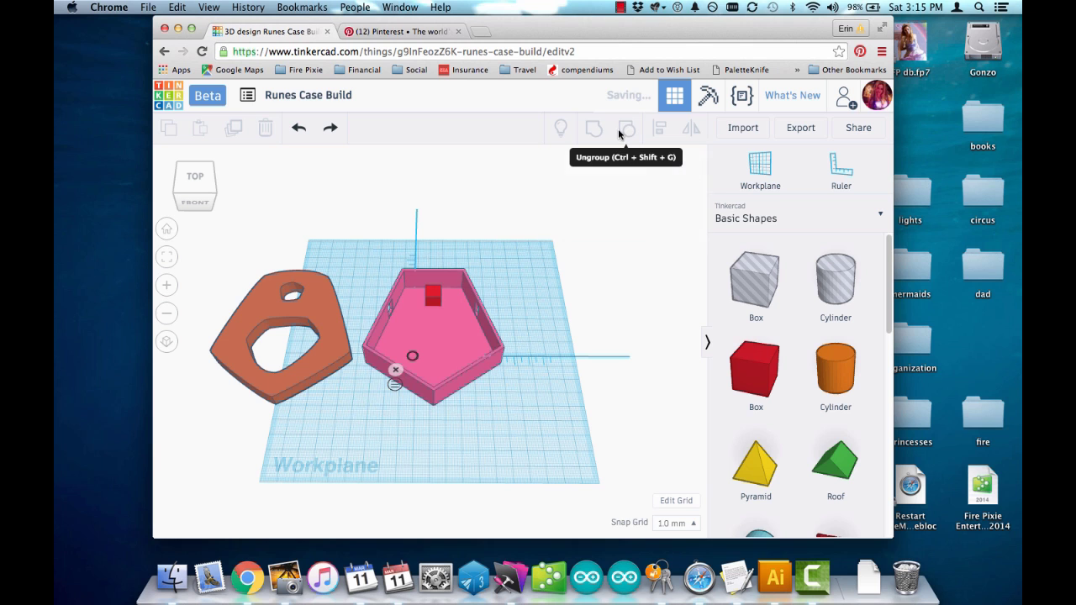
{"action": "left_click", "coordinate": [412, 354]}
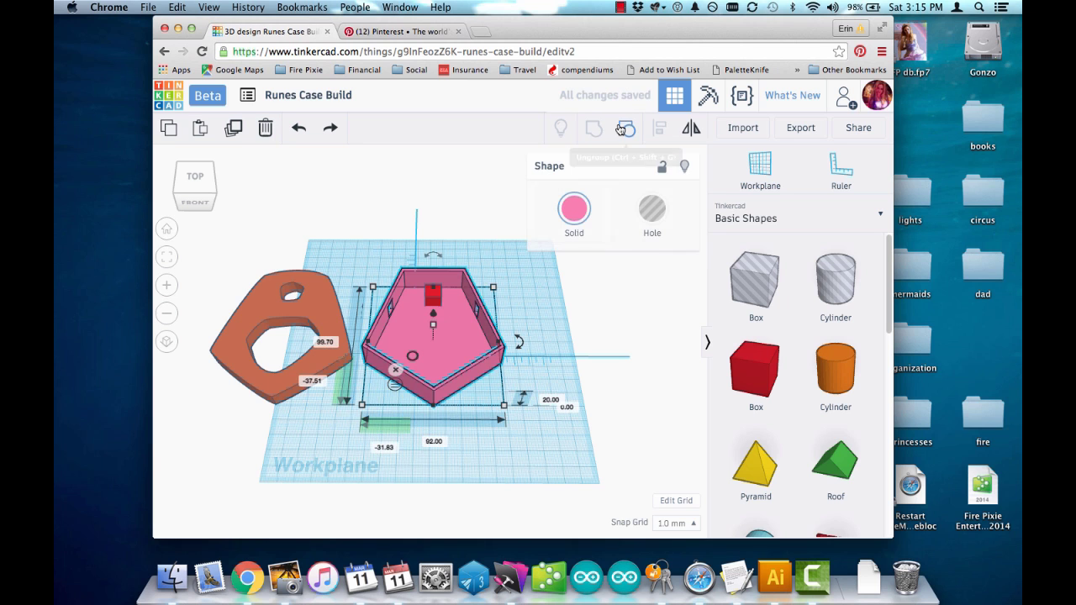
{"action": "left_click", "coordinate": [626, 128]}
{"action": "left_click", "coordinate": [449, 356]}
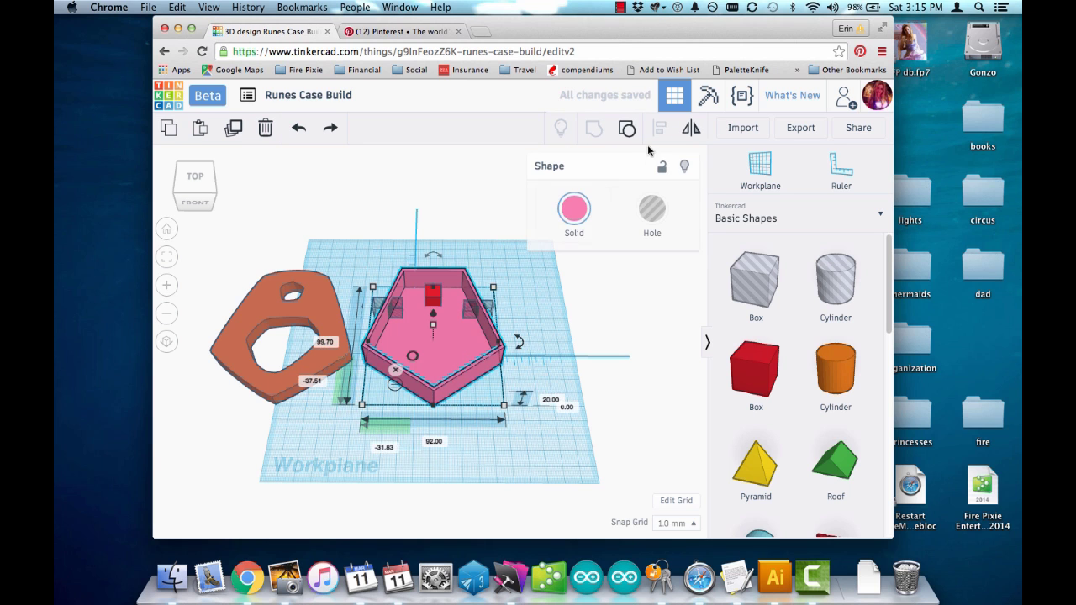
{"action": "left_click", "coordinate": [626, 128]}
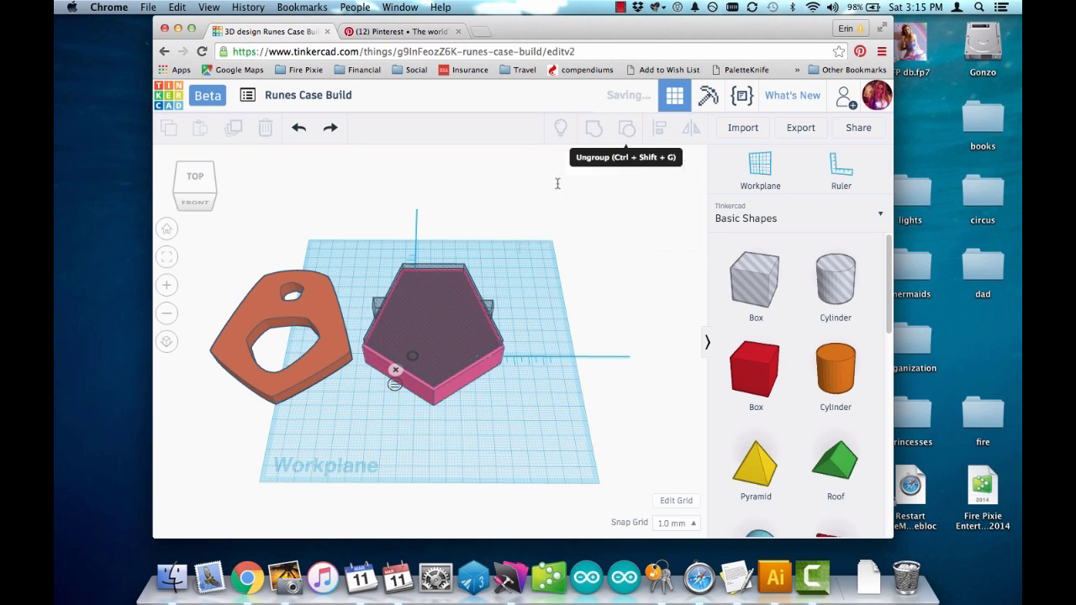
- Duplicate the solid pentagonal outer body and move the copy sideways, clear of the original case
{"action": "left_click", "coordinate": [421, 392]}
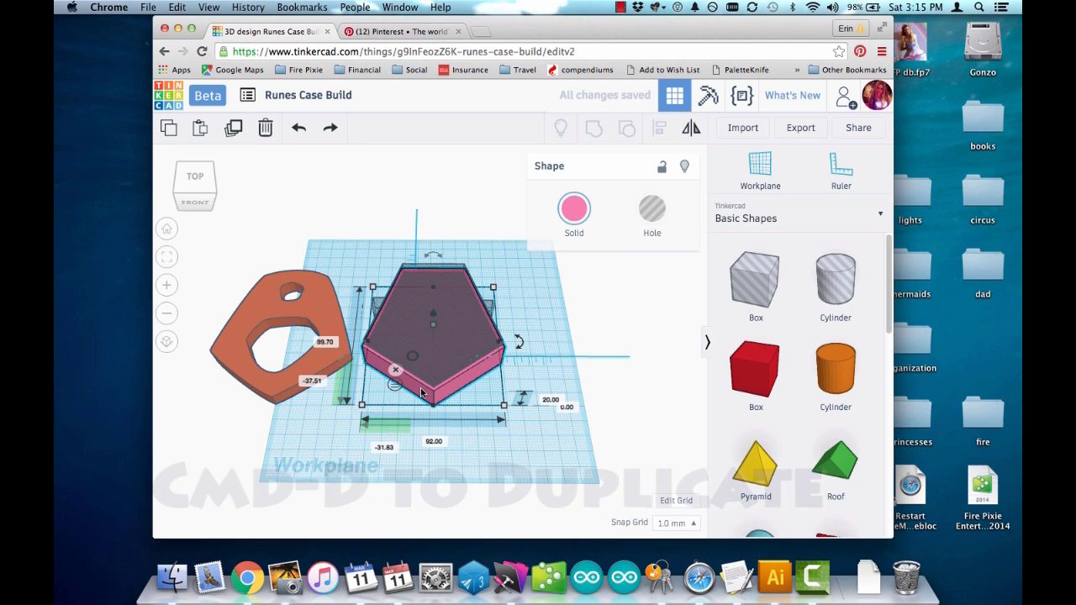
{"action": "key", "text": "super+d"}
{"action": "key", "text": "shift+Right"}
{"action": "key", "text": "shift+Right"}
{"action": "key", "text": "shift+Right"}
{"action": "key", "text": "shift+Right"}
{"action": "key", "text": "shift+Right"}
{"action": "key", "text": "shift+Right"}
{"action": "key", "text": "shift+Right"}
{"action": "key", "text": "shift+Right"}
{"action": "key", "text": "shift+Right"}
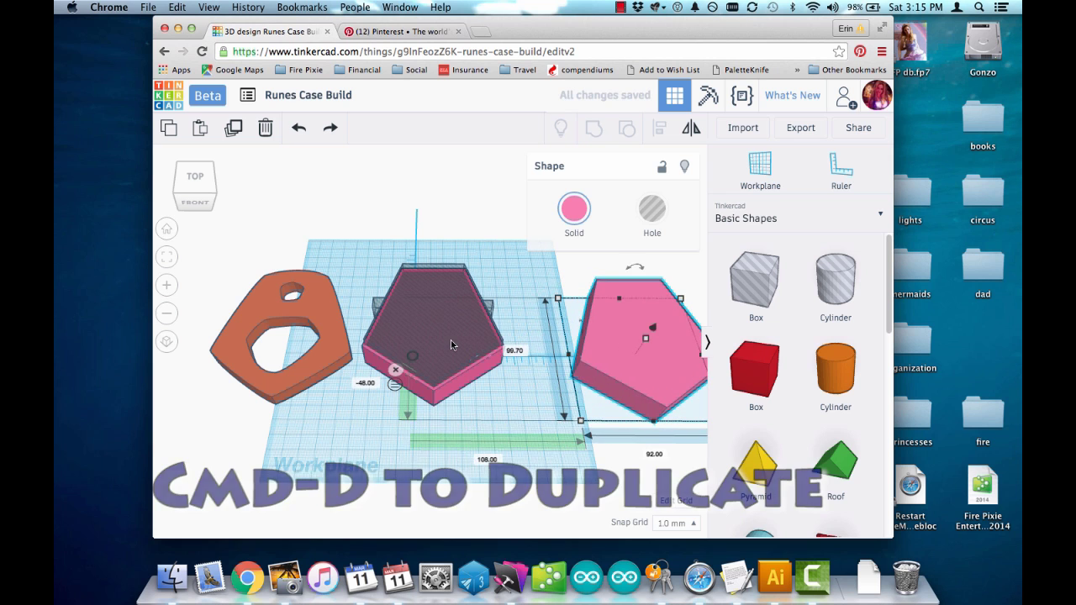
- Group the original pentagonal body with its inner hole to hollow out the case again
{"action": "left_click", "coordinate": [471, 386]}
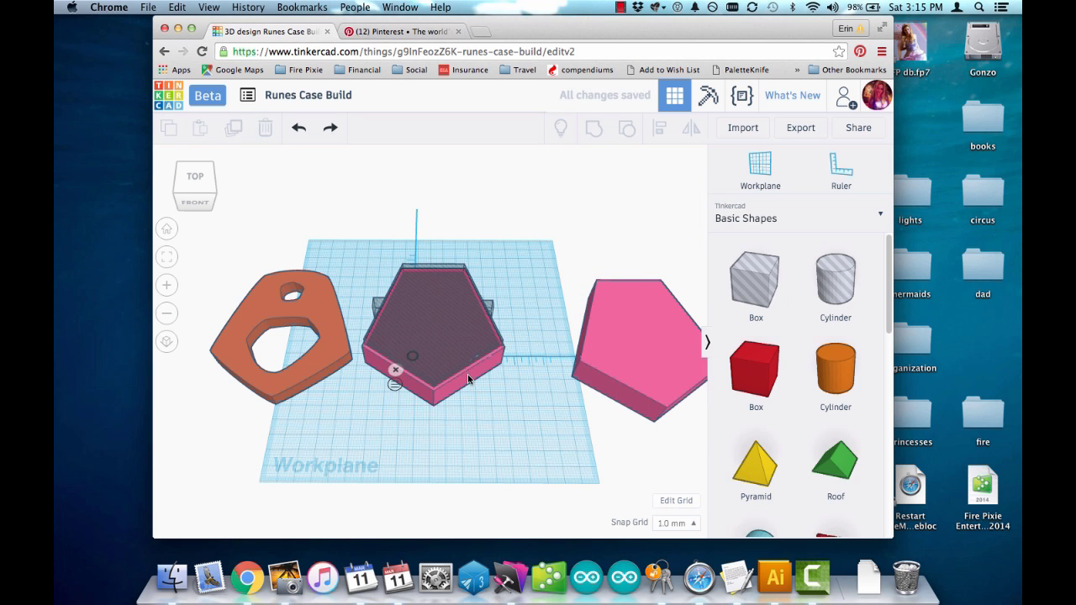
{"action": "left_click", "coordinate": [441, 342]}
{"action": "left_click", "coordinate": [433, 332], "text": "shift"}
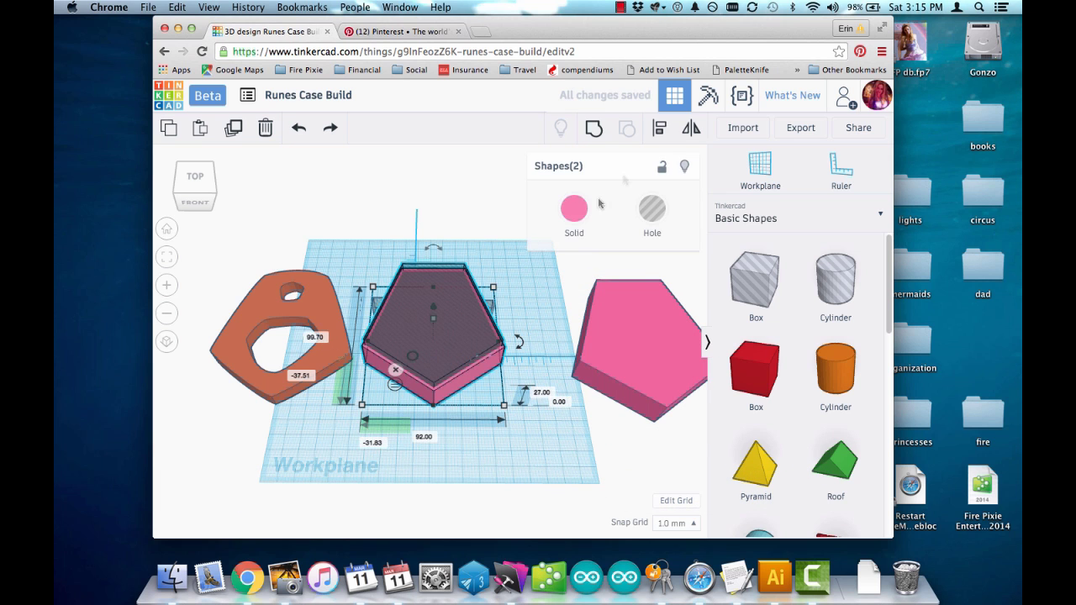
{"action": "left_click", "coordinate": [605, 127]}
{"action": "left_click", "coordinate": [488, 245]}
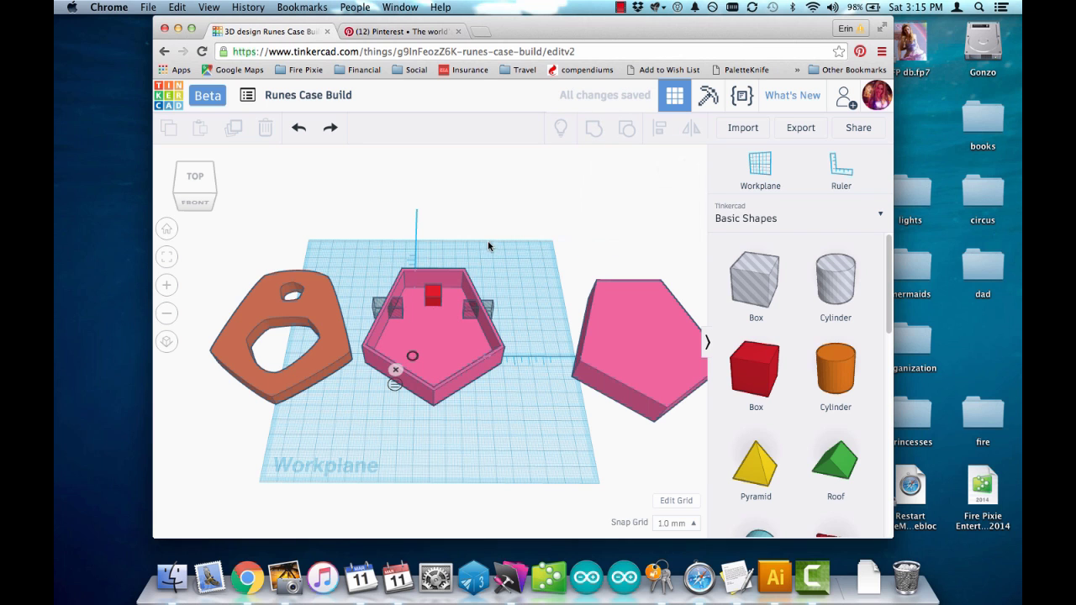
- Group the hollow case with its support post and the two wall opening holes
{"action": "left_click_drag", "start_coordinate": [365, 370], "coordinate": [365, 370]}
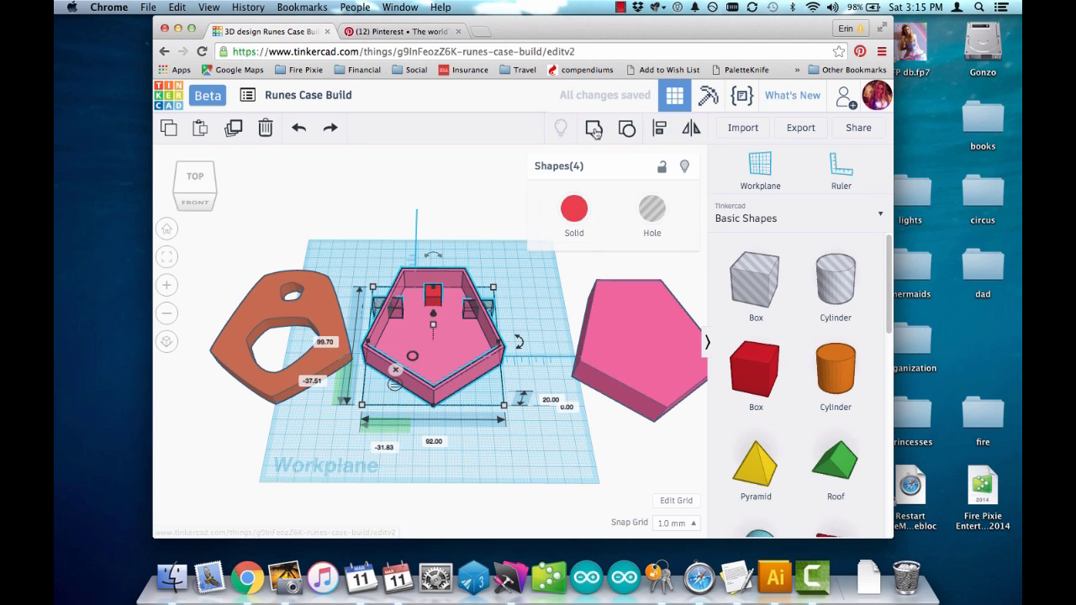
{"action": "left_click", "coordinate": [594, 128]}
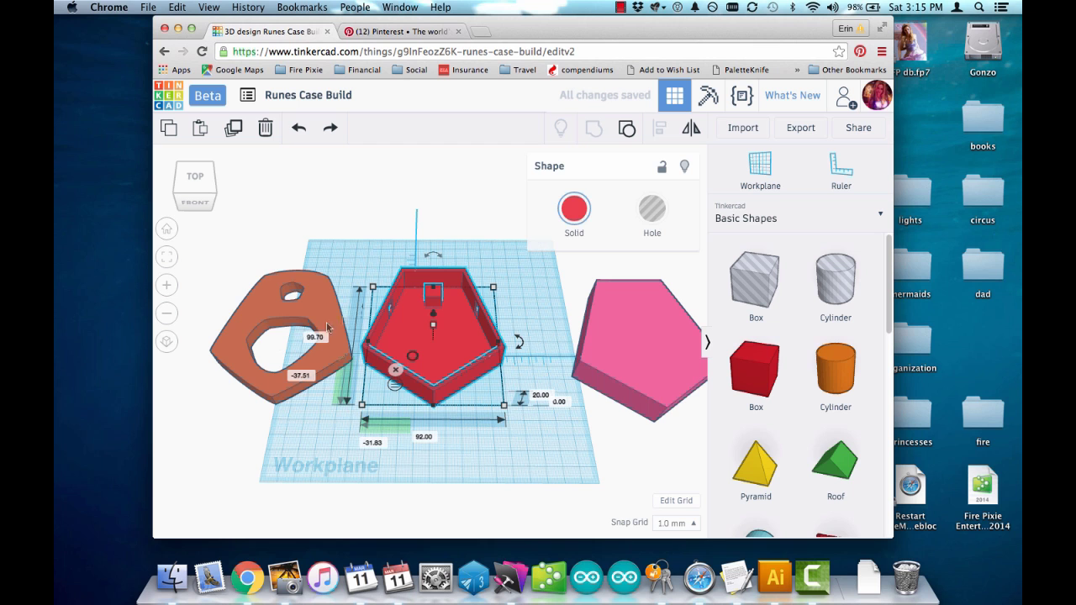
- Move the imported lid onto the solid pentagonal copy and align their centres in width and length
{"action": "left_click_drag", "start_coordinate": [626, 343], "coordinate": [582, 344]}
{"action": "left_click_drag", "start_coordinate": [338, 343], "coordinate": [653, 364]}
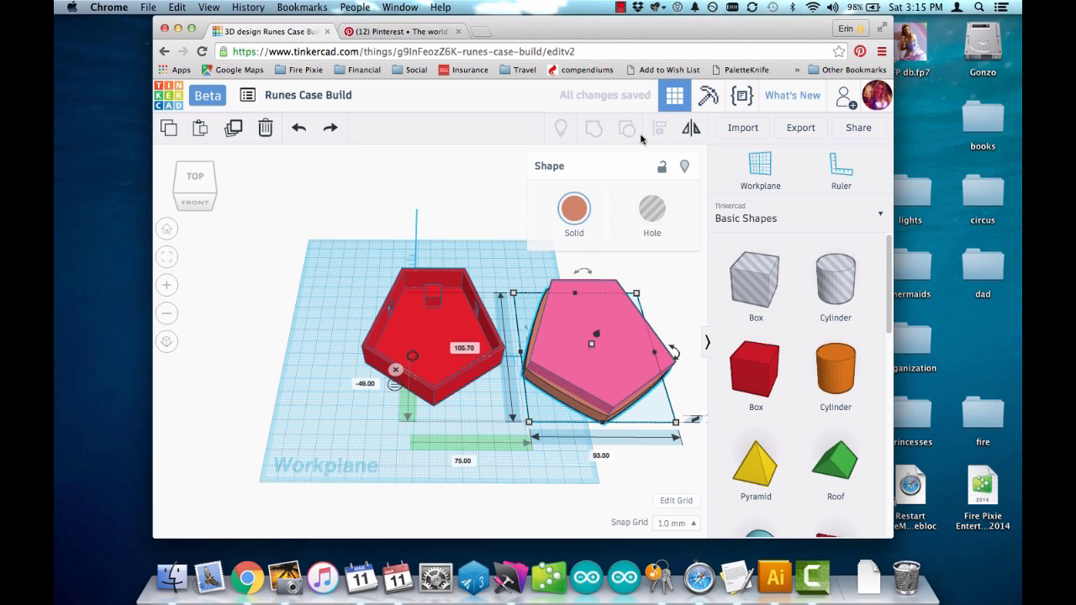
{"action": "left_click", "coordinate": [611, 325], "text": "shift"}
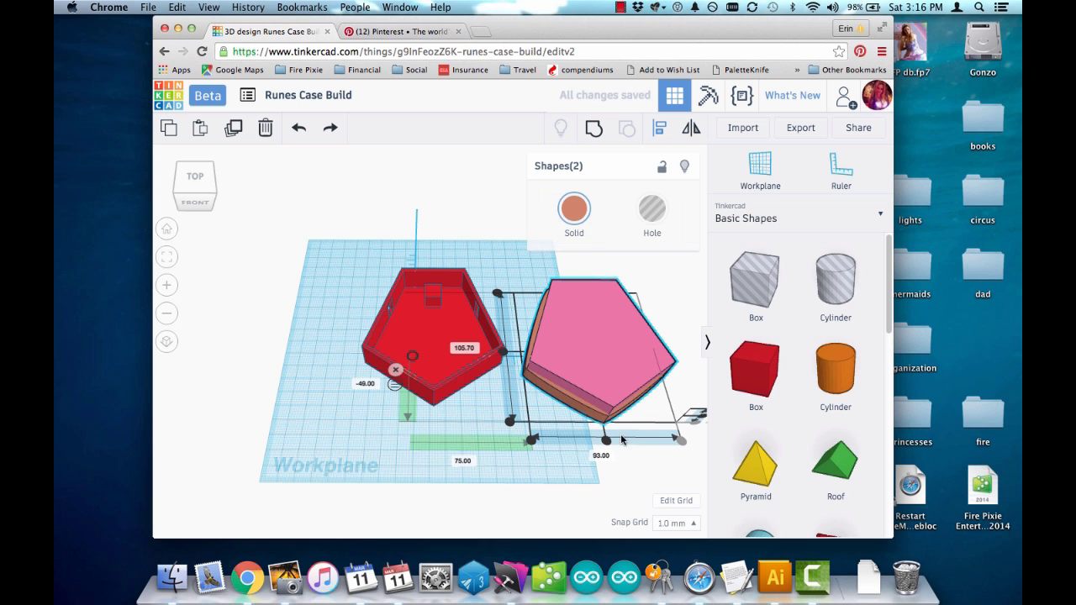
{"action": "left_click", "coordinate": [606, 441]}
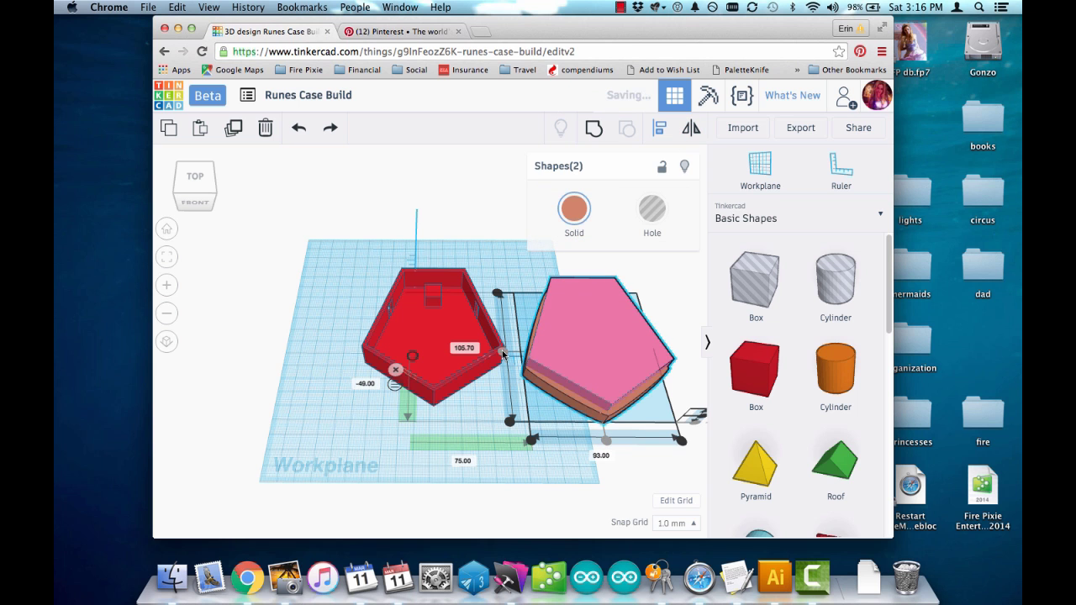
{"action": "right_click_drag", "start_coordinate": [574, 462], "coordinate": [525, 420]}
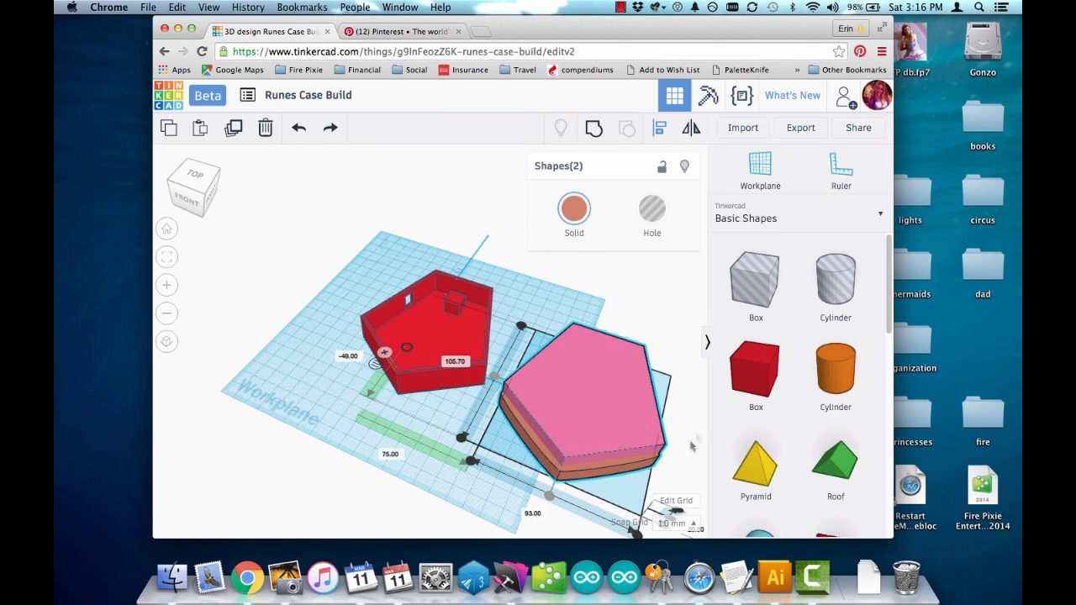
{"action": "right_click_drag", "start_coordinate": [697, 441], "coordinate": [702, 410]}
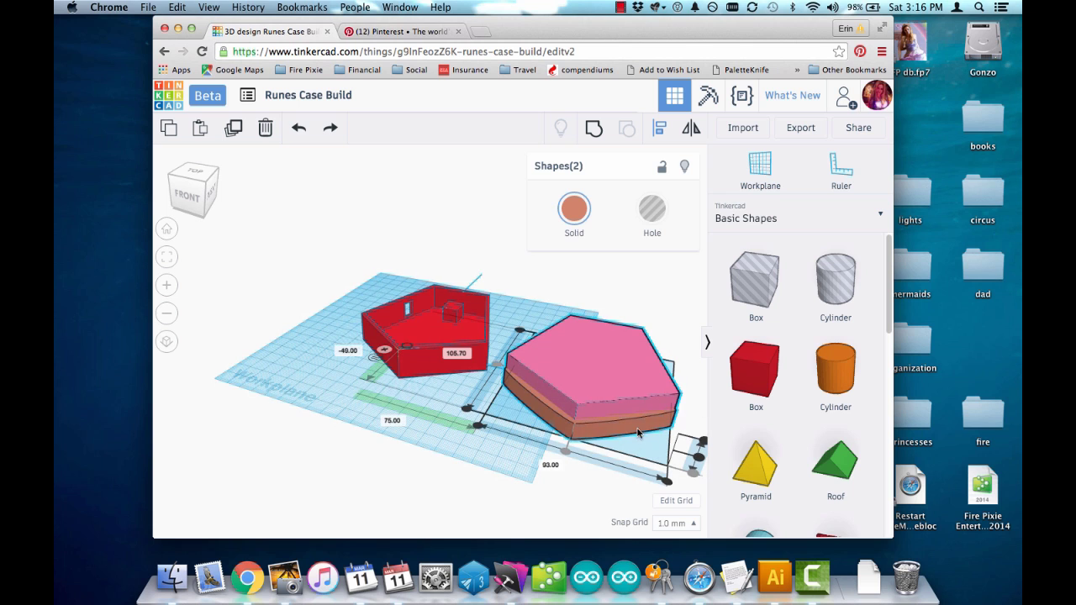
{"action": "left_click", "coordinate": [560, 475]}
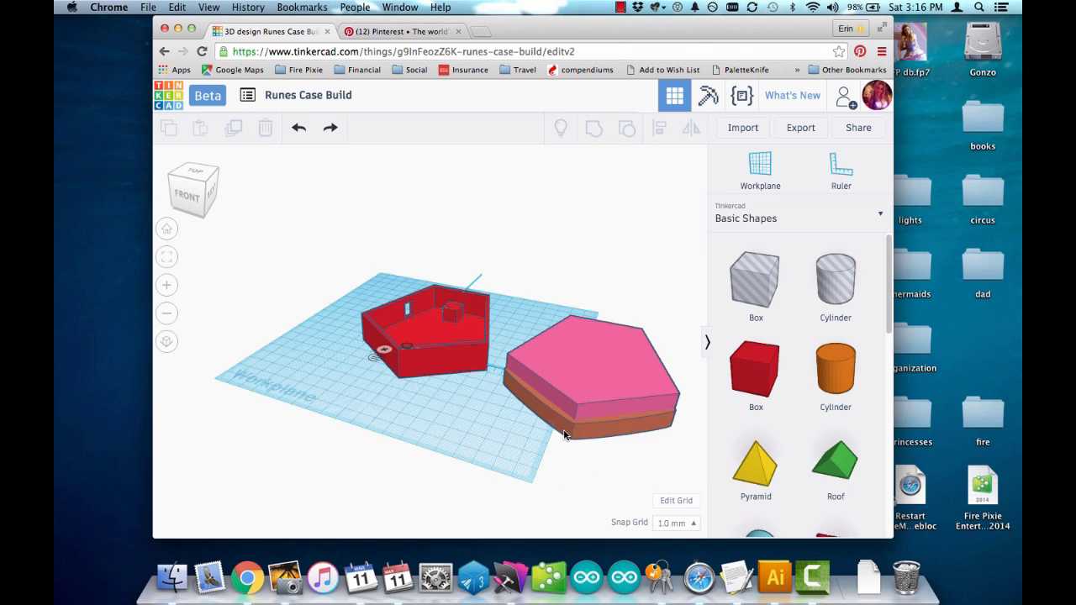
- Scale the lid proportionally to a width of 95 mm
{"action": "left_click", "coordinate": [565, 435]}
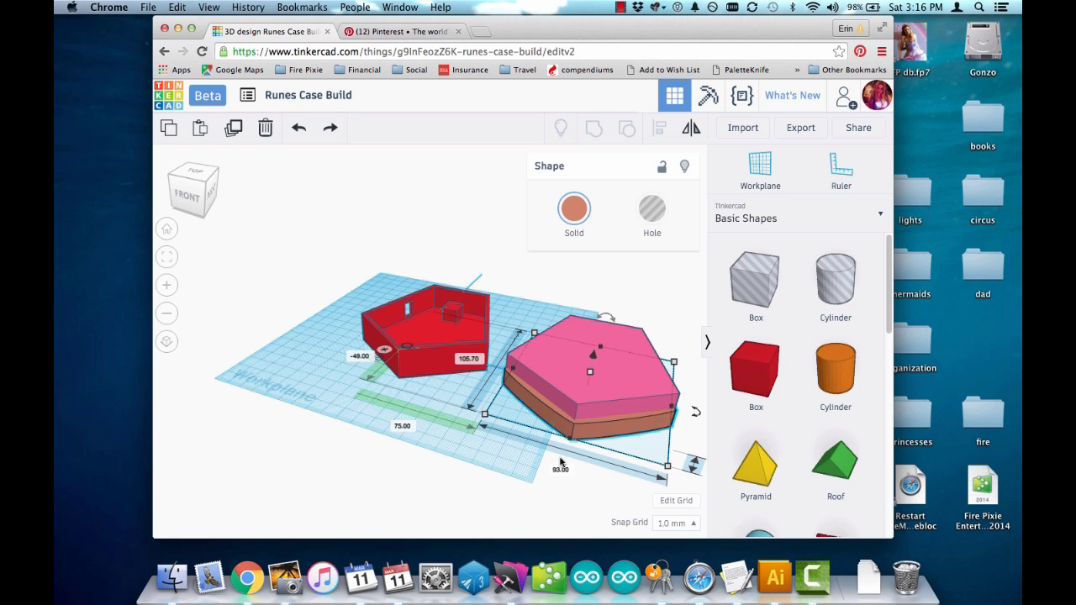
{"action": "left_click", "coordinate": [560, 469]}
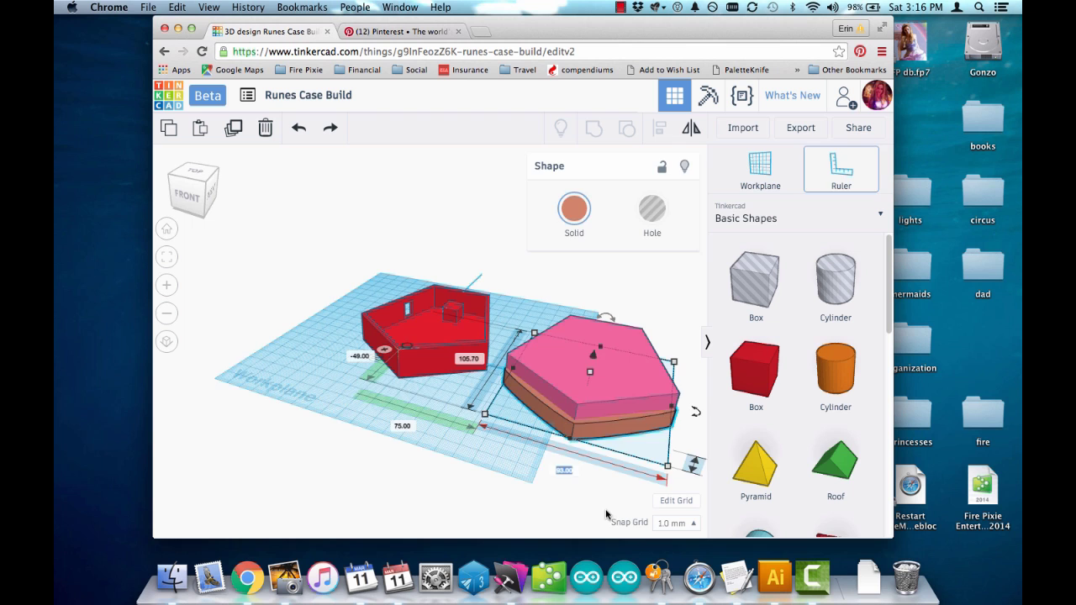
{"action": "type", "text": "95"}
{"action": "key", "text": "Return"}
- Raise the lid over the solid pentagonal body, make it thicker, and lower it slightly to leave a 4 mm overhang
{"action": "left_click_drag", "start_coordinate": [600, 346], "coordinate": [602, 331]}
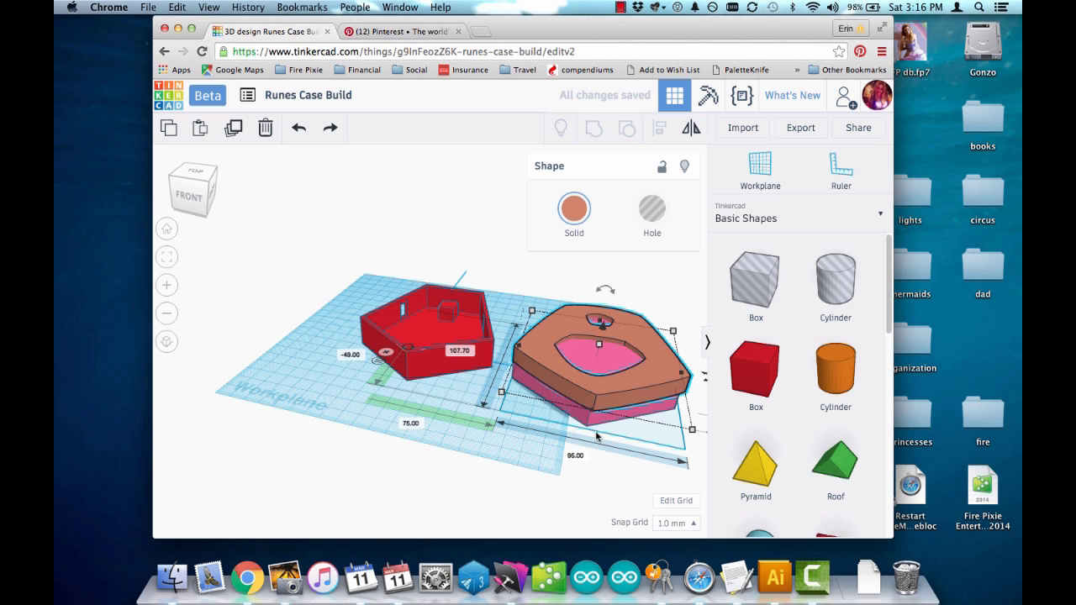
{"action": "right_click_drag", "start_coordinate": [637, 483], "coordinate": [636, 446]}
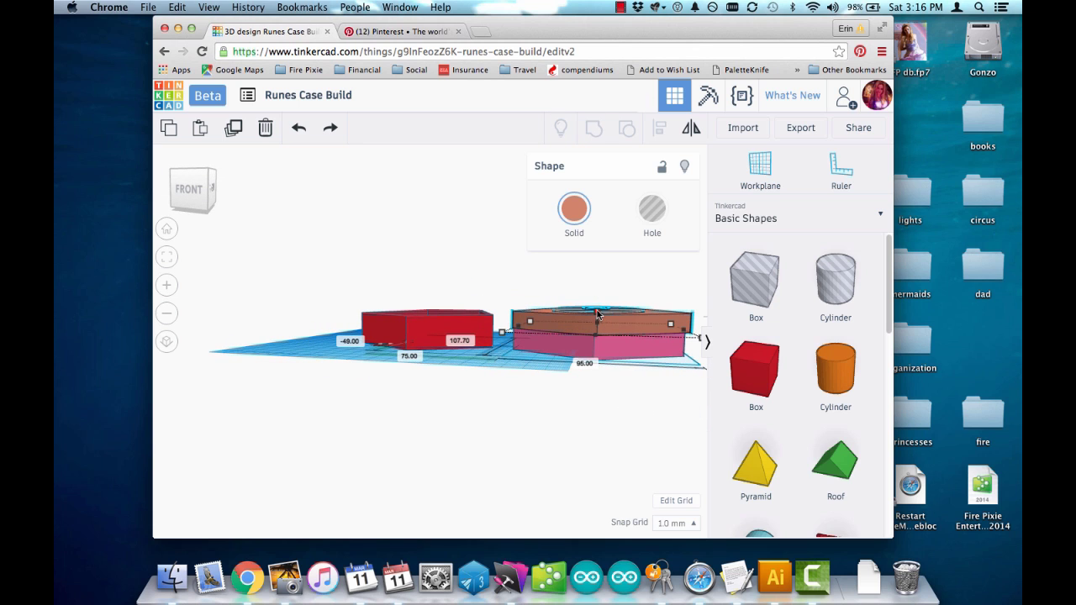
{"action": "left_click_drag", "start_coordinate": [597, 312], "coordinate": [597, 306]}
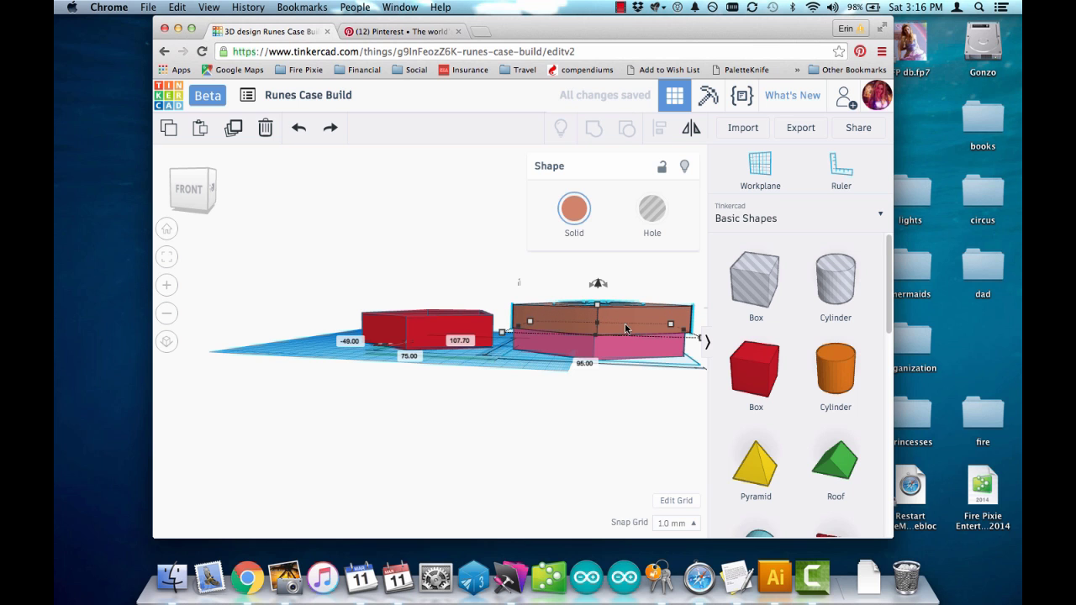
{"action": "right_click_drag", "start_coordinate": [624, 328], "coordinate": [628, 357]}
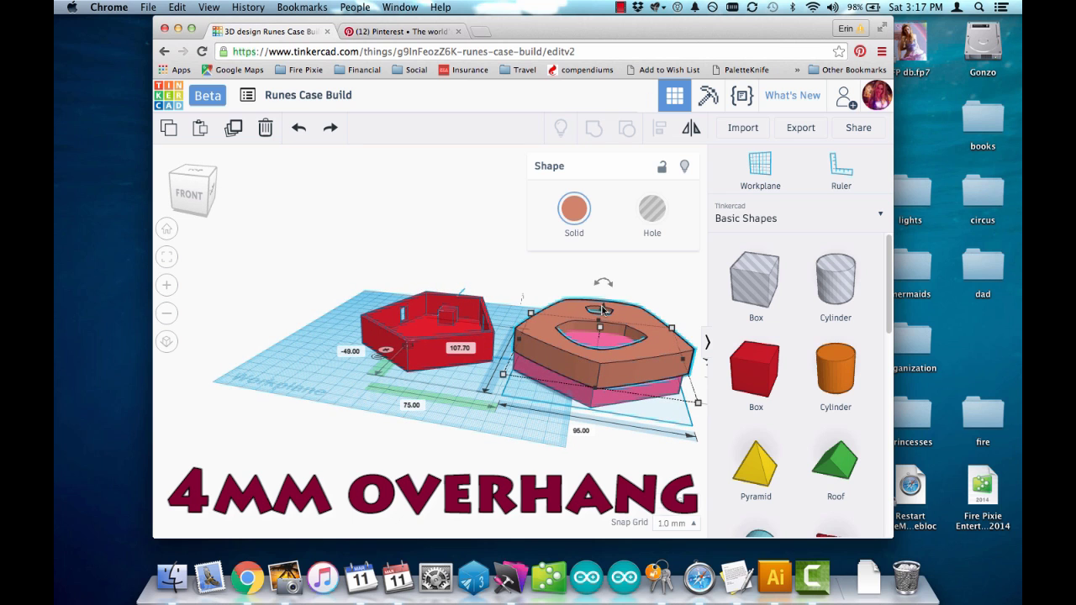
{"action": "left_click_drag", "start_coordinate": [603, 310], "coordinate": [605, 317]}
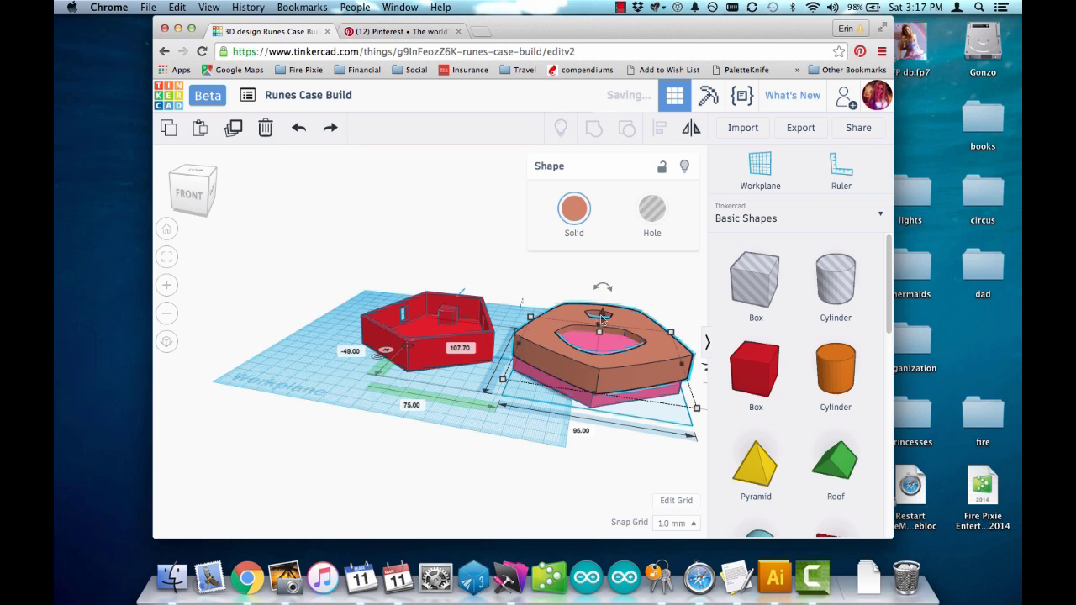
- Turn the solid pentagonal copy into a hole and group it with the lid to recess the underside
{"action": "left_click", "coordinate": [653, 211]}
{"action": "left_click", "coordinate": [552, 354], "text": "shift"}
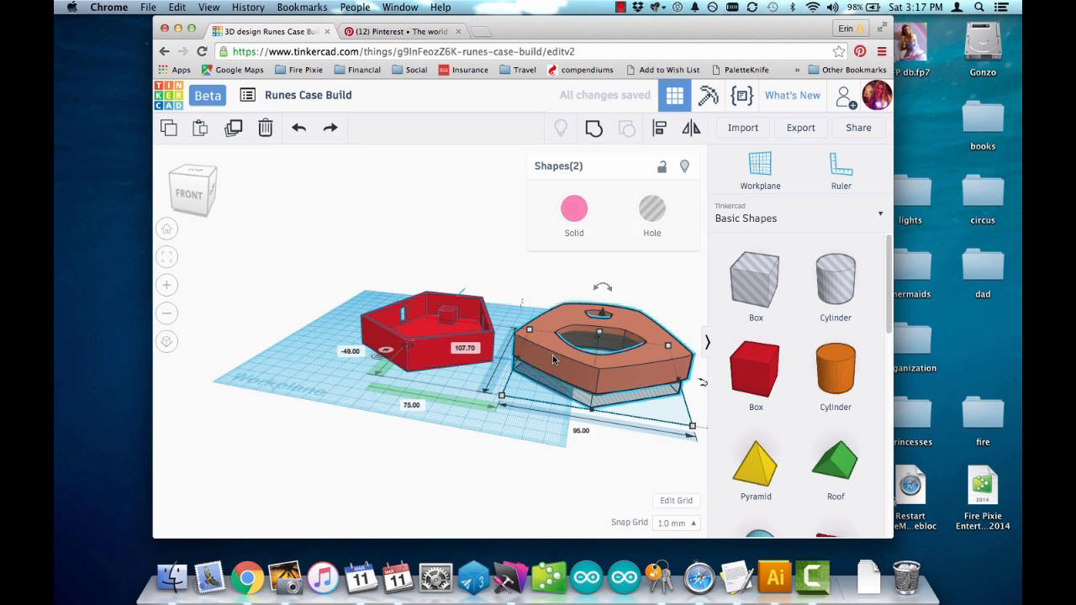
{"action": "left_click", "coordinate": [593, 128]}
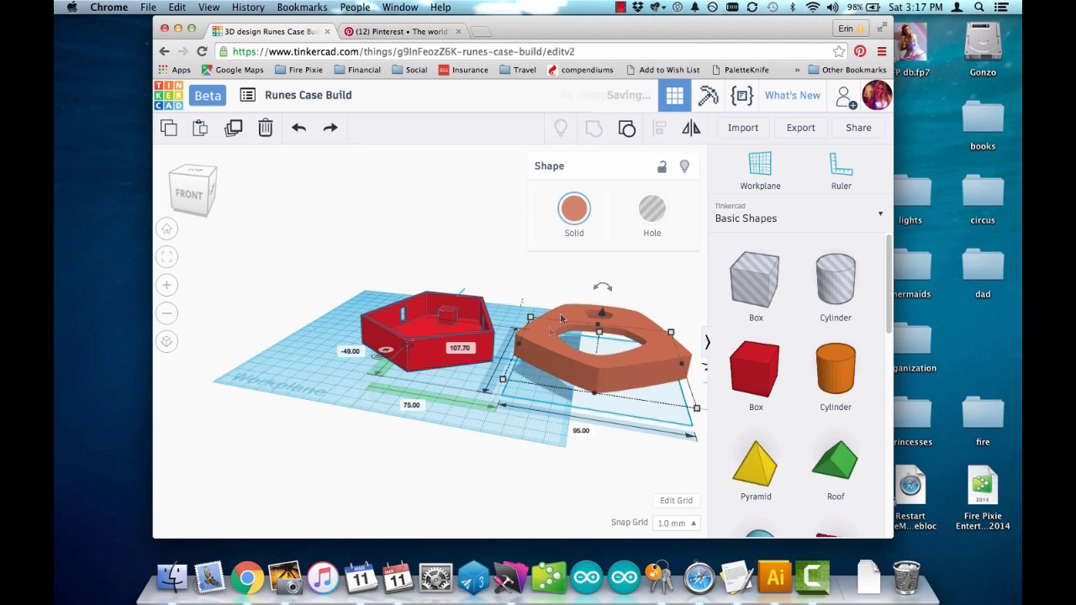
{"action": "right_click_drag", "start_coordinate": [561, 318], "coordinate": [524, 439]}
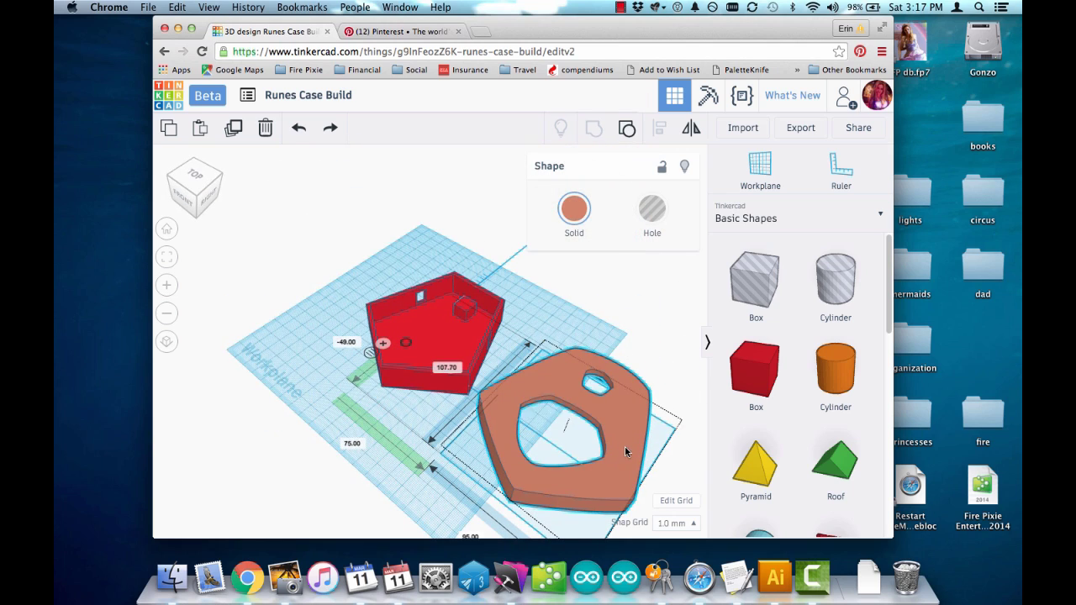
{"action": "left_click", "coordinate": [798, 127]}
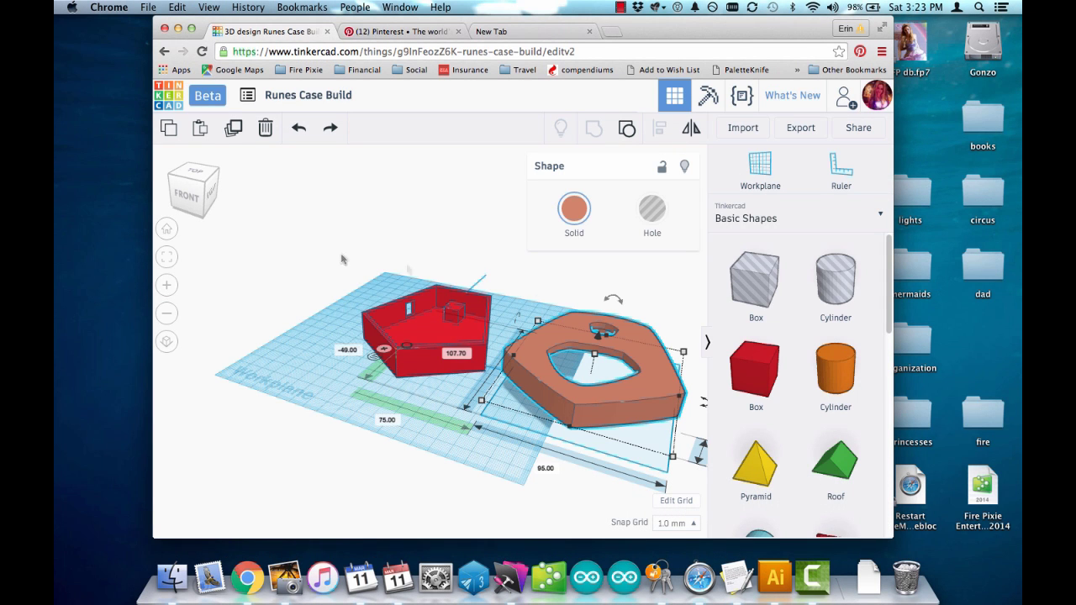
- Search the web for "celtic ornament vector" in the new browser tab
{"action": "left_click", "coordinate": [489, 32]}
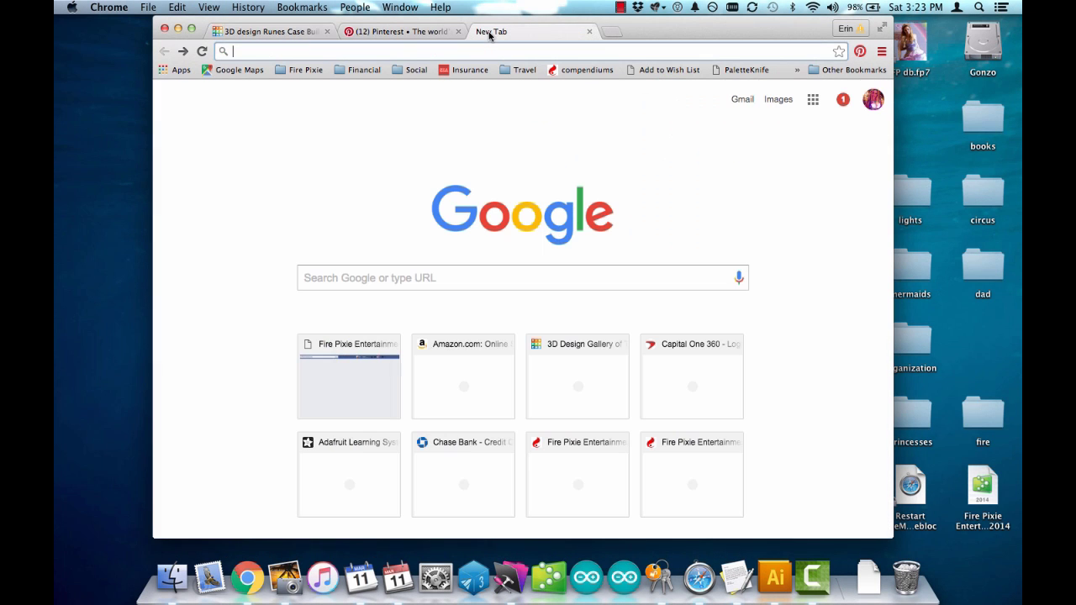
{"action": "left_click", "coordinate": [345, 273]}
{"action": "type", "text": "ce"}
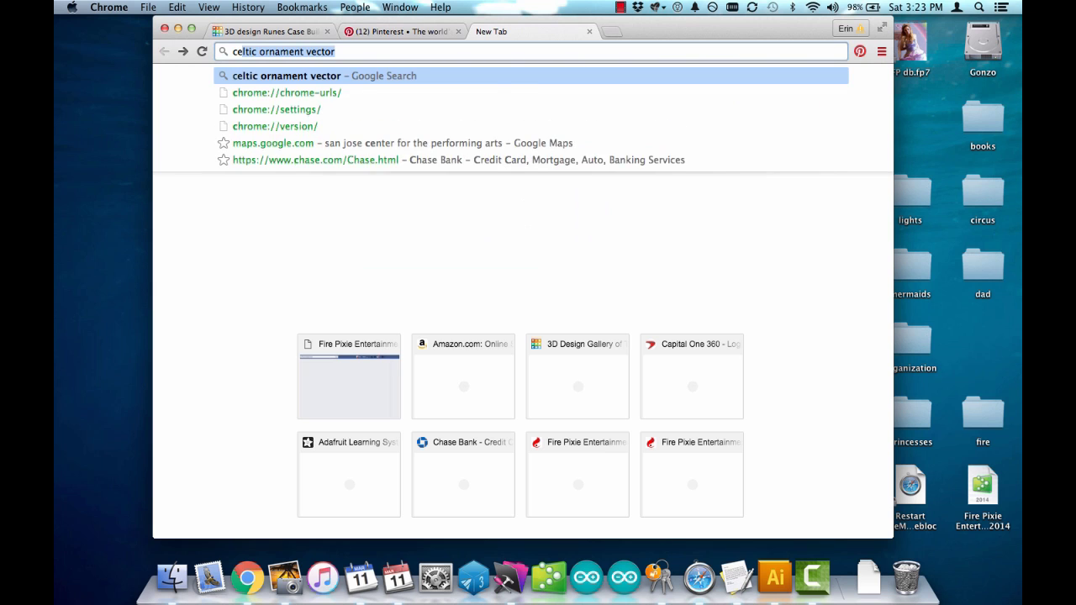
{"action": "left_click", "coordinate": [297, 79]}
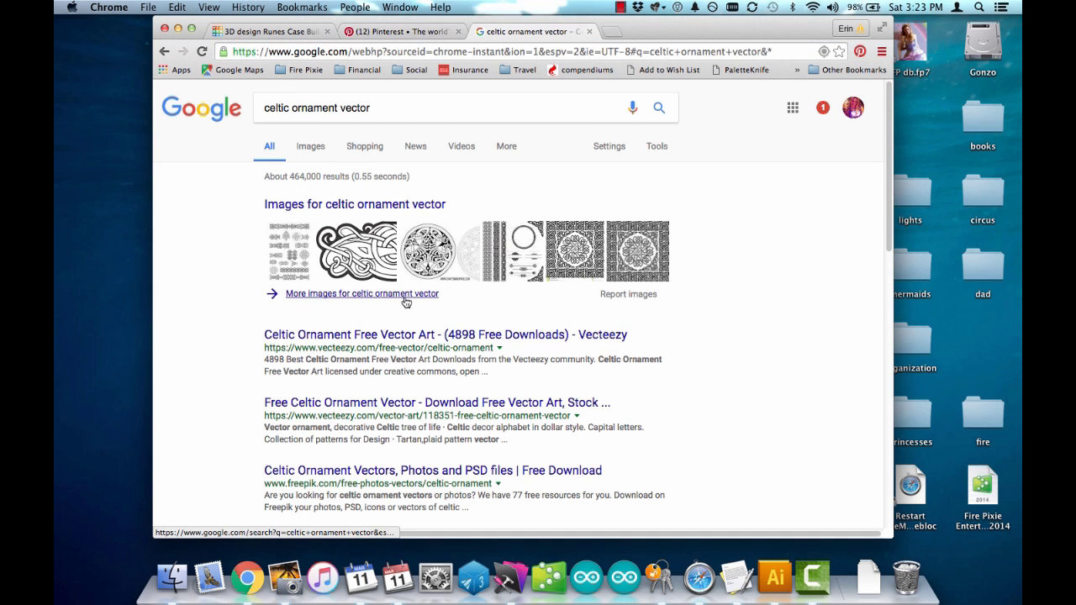
- Open the publicdomainvectors.org free celtic knot vector art result and browse its ornament designs
{"action": "scroll", "coordinate": [309, 378], "scroll_direction": "down", "scroll_amount": 1}
{"action": "scroll", "coordinate": [308, 377], "scroll_direction": "down", "scroll_amount": 5}
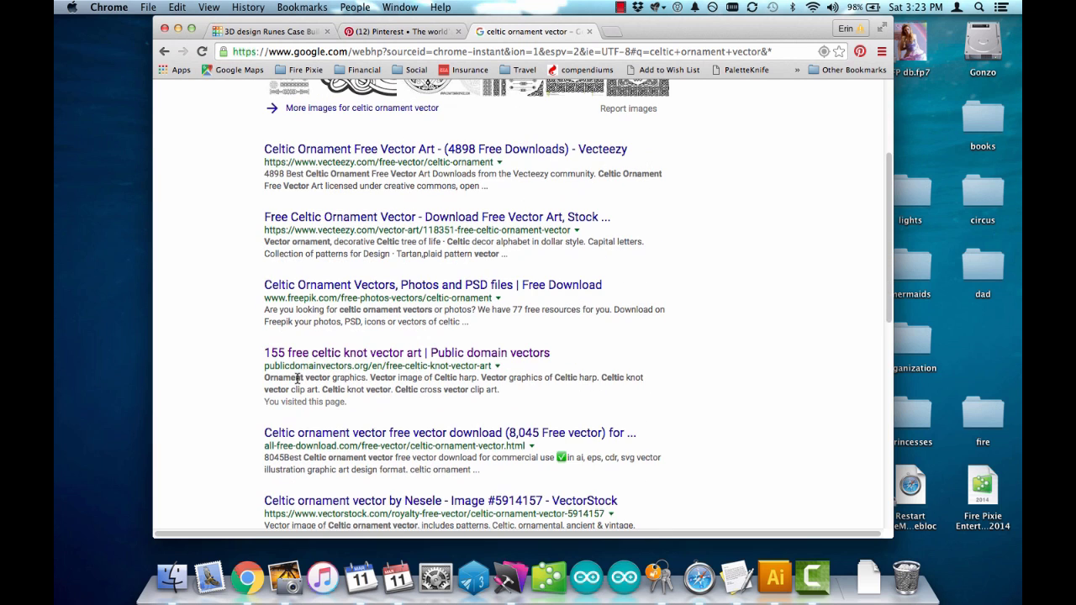
{"action": "left_click", "coordinate": [303, 358]}
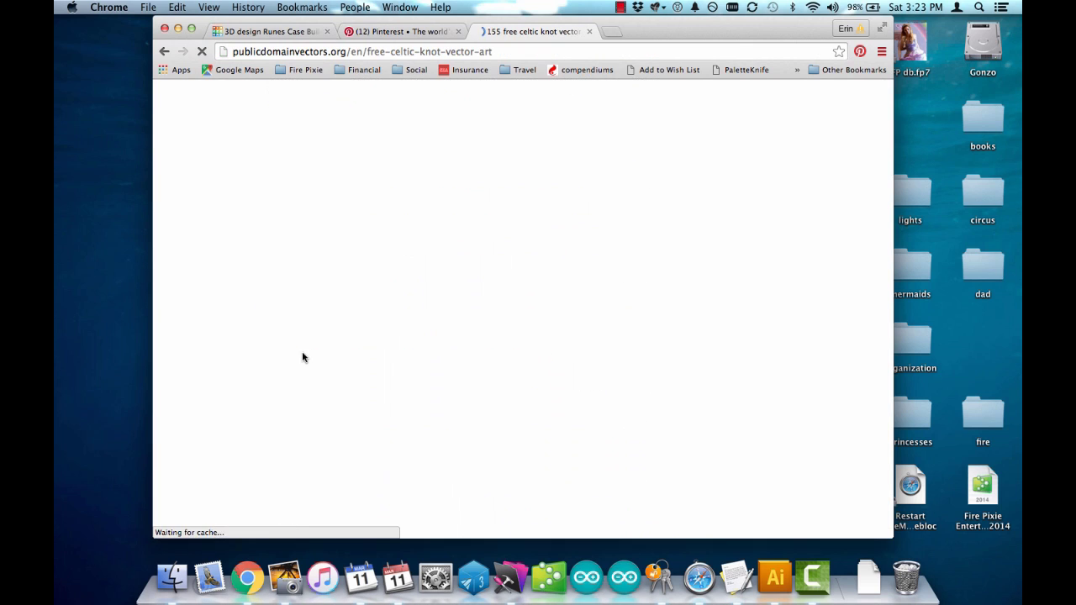
{"action": "scroll", "coordinate": [288, 282], "scroll_direction": "down", "scroll_amount": 10}
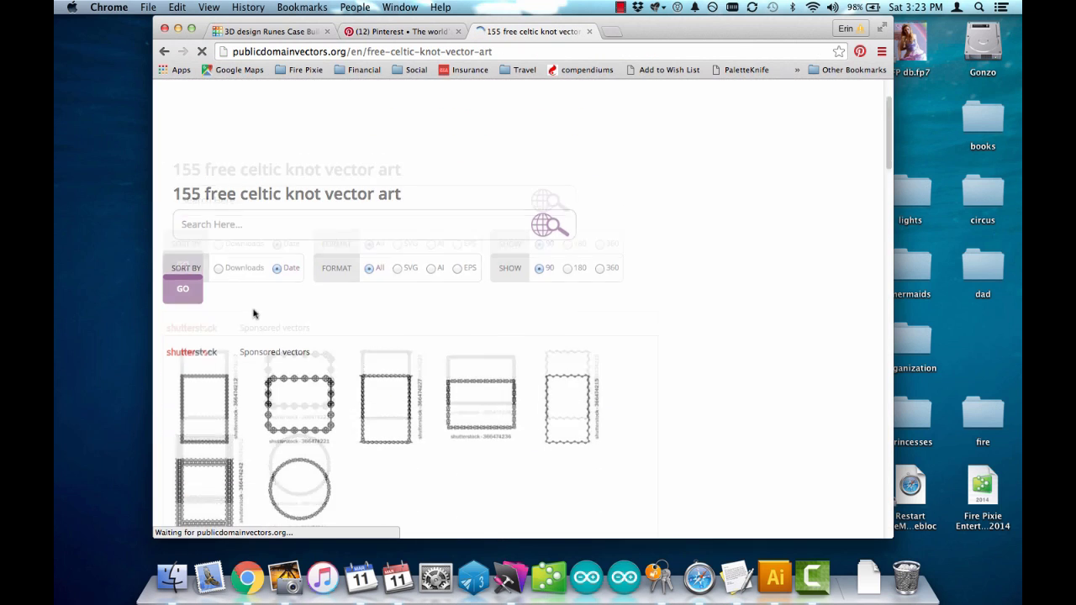
{"action": "scroll", "coordinate": [206, 349], "scroll_direction": "down", "scroll_amount": 1}
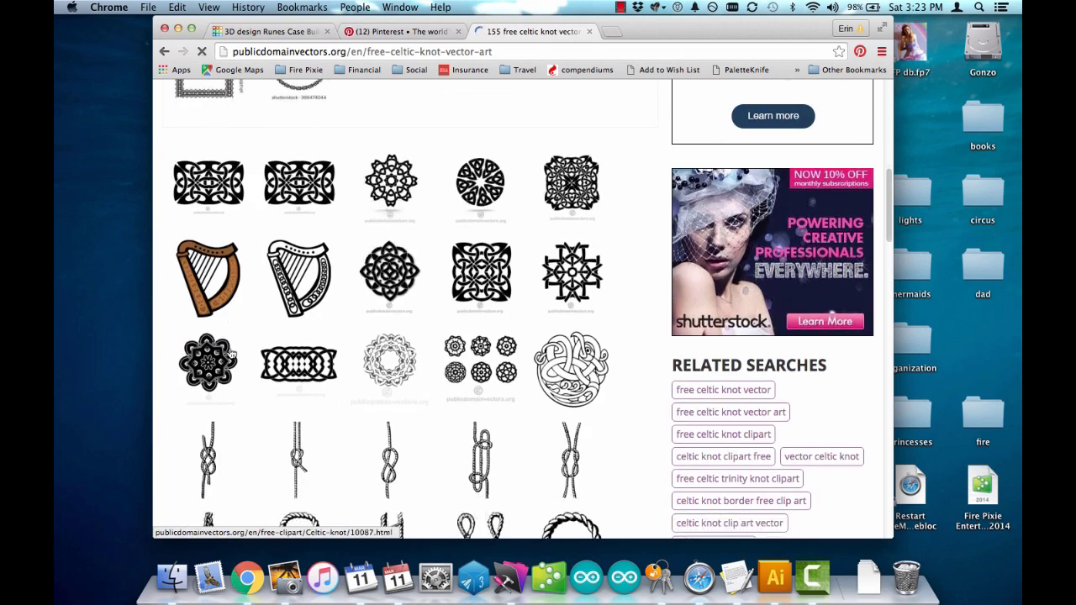
{"action": "scroll", "coordinate": [205, 349], "scroll_direction": "up", "scroll_amount": 3}
- Switch to Illustrator and delete the white background rectangle behind the artwork in Celtic ornament.svg
{"action": "left_click", "coordinate": [775, 576]}
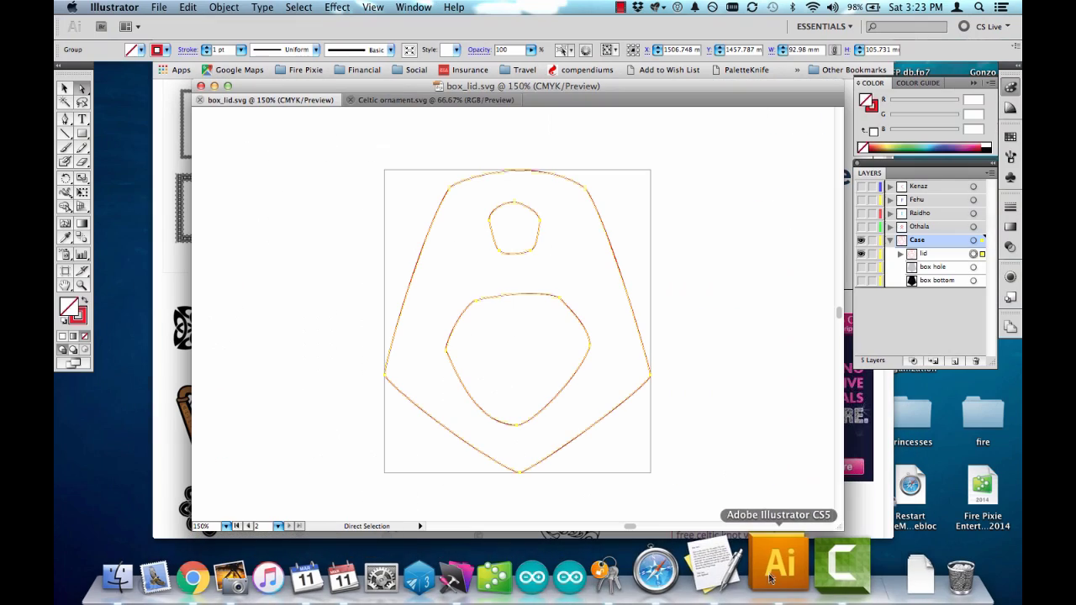
{"action": "left_click", "coordinate": [432, 100]}
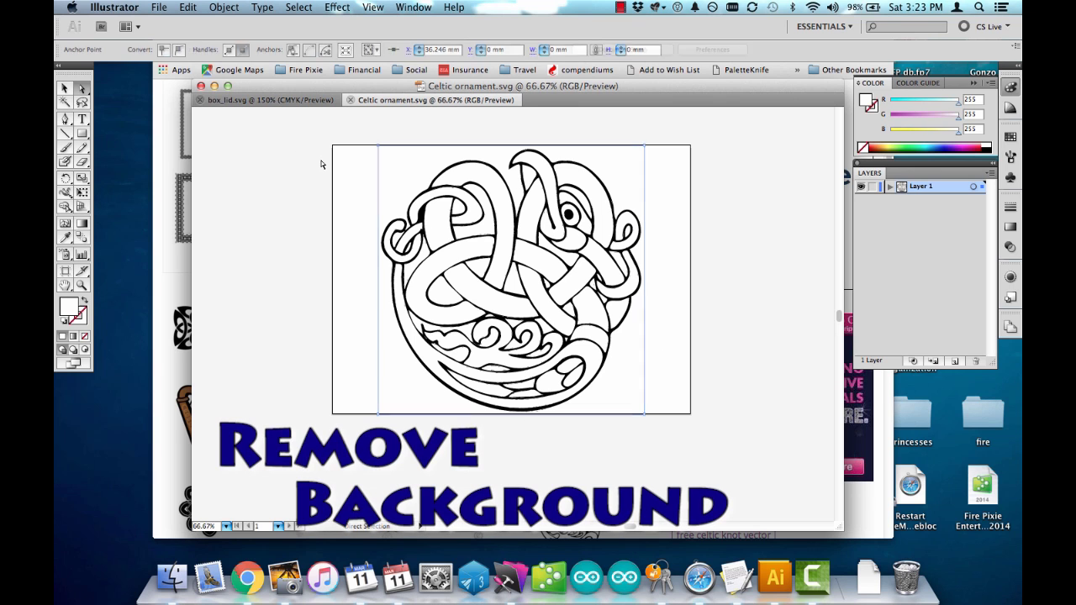
{"action": "left_click", "coordinate": [401, 154]}
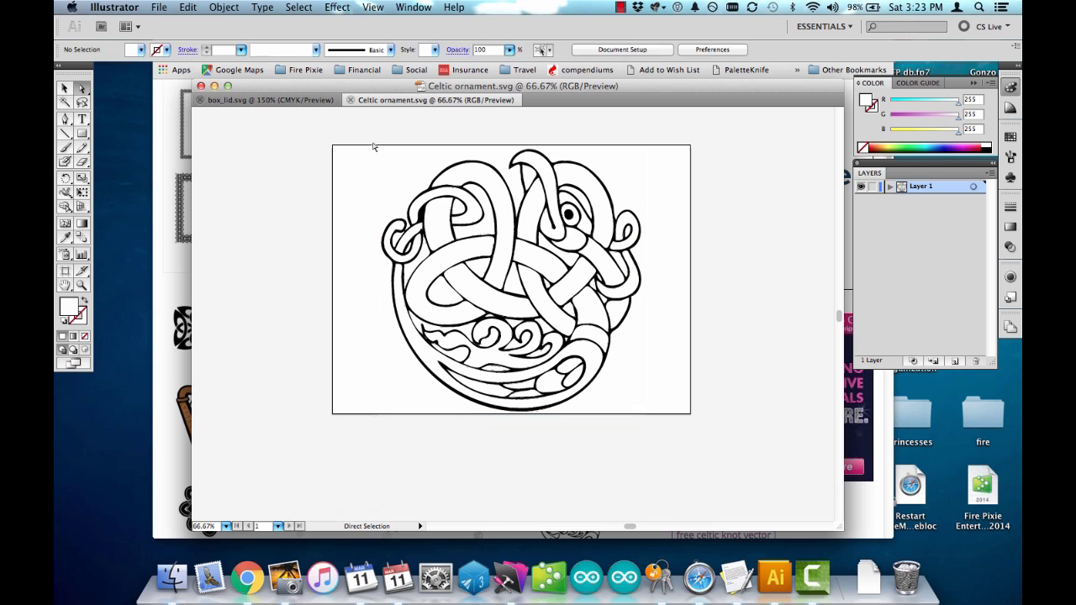
{"action": "left_click", "coordinate": [379, 146]}
{"action": "key", "text": "Delete"}
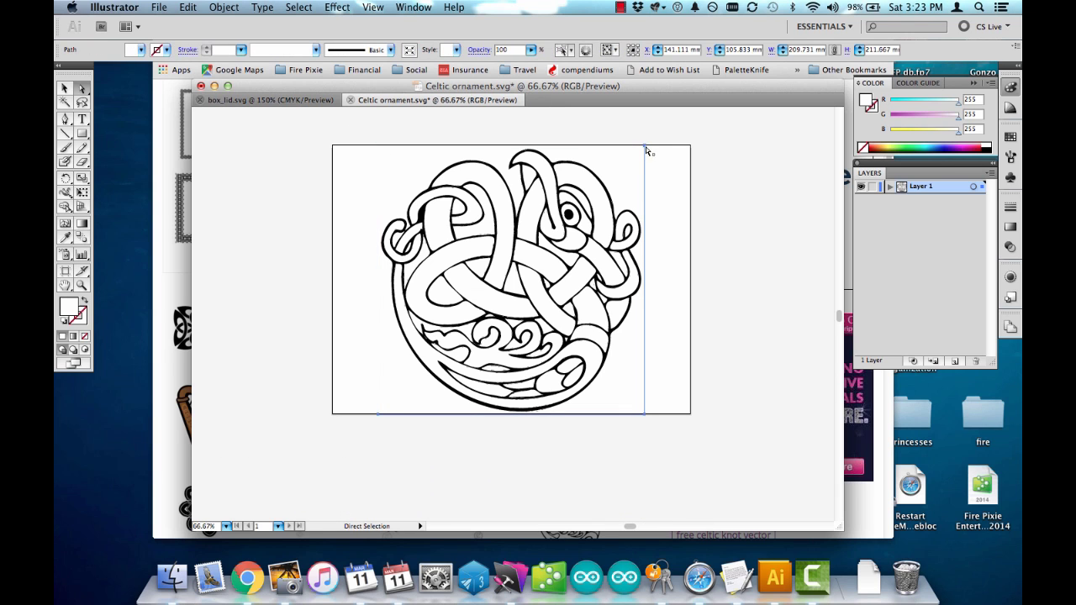
{"action": "left_click", "coordinate": [645, 149]}
{"action": "key", "text": "Delete"}
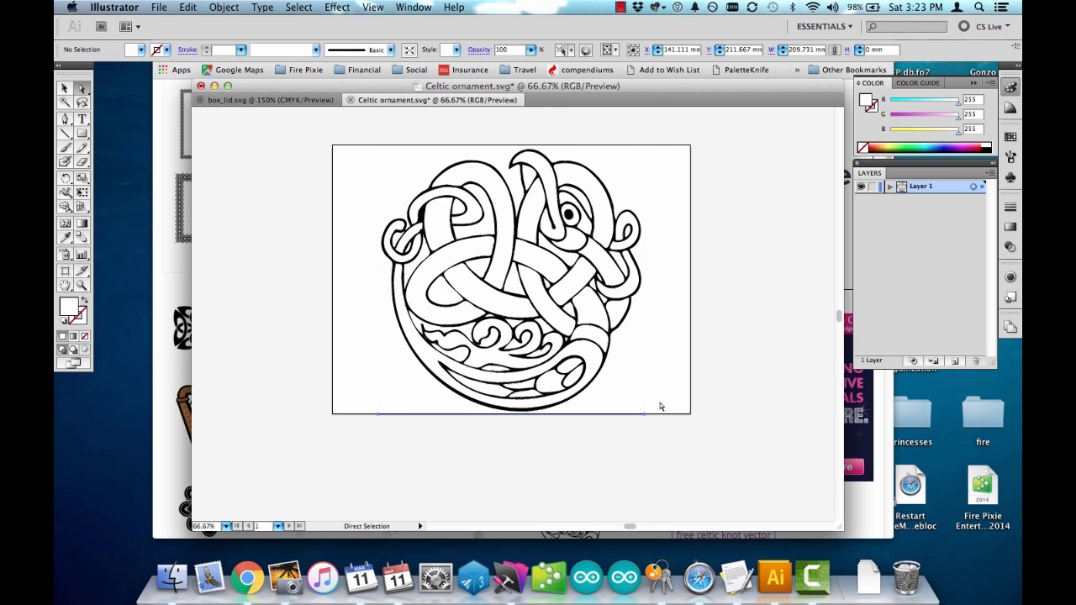
{"action": "left_click", "coordinate": [645, 414]}
{"action": "key", "text": "Delete"}
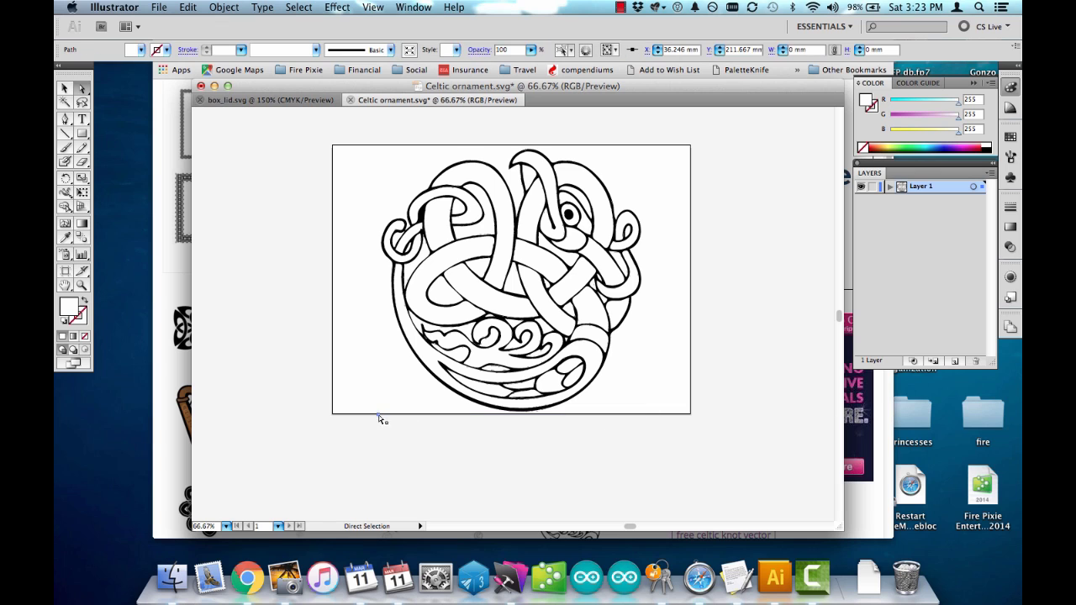
{"action": "key", "text": "Delete"}
{"action": "left_click", "coordinate": [379, 416]}
{"action": "key", "text": "Delete"}
- Save the cleaned-up ornament artwork in SVG format as Celtic ornament.svg
{"action": "key", "text": "super+s"}
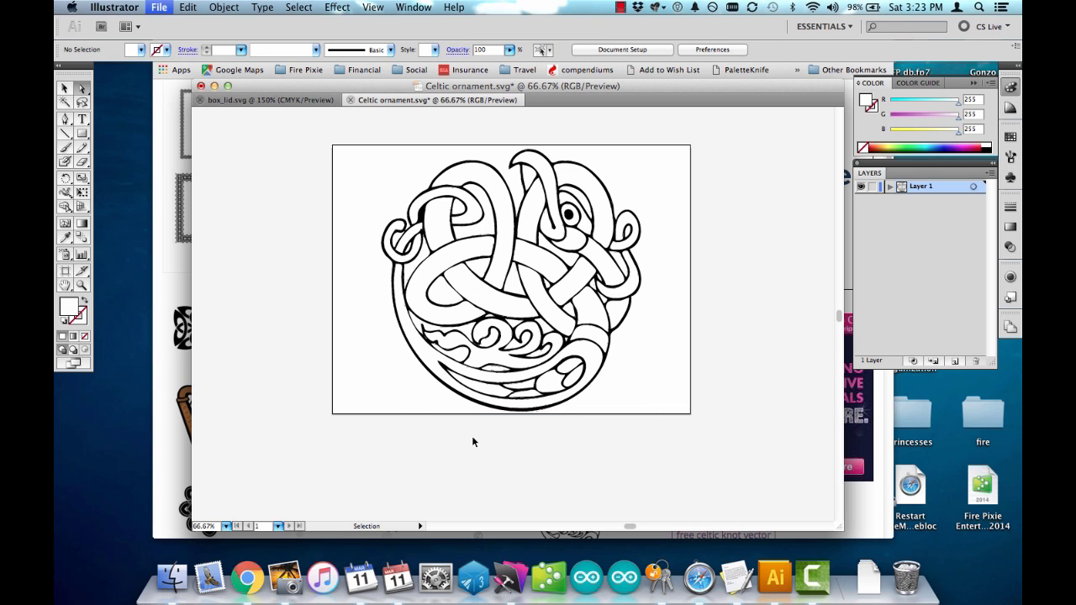
{"action": "key", "text": "a"}
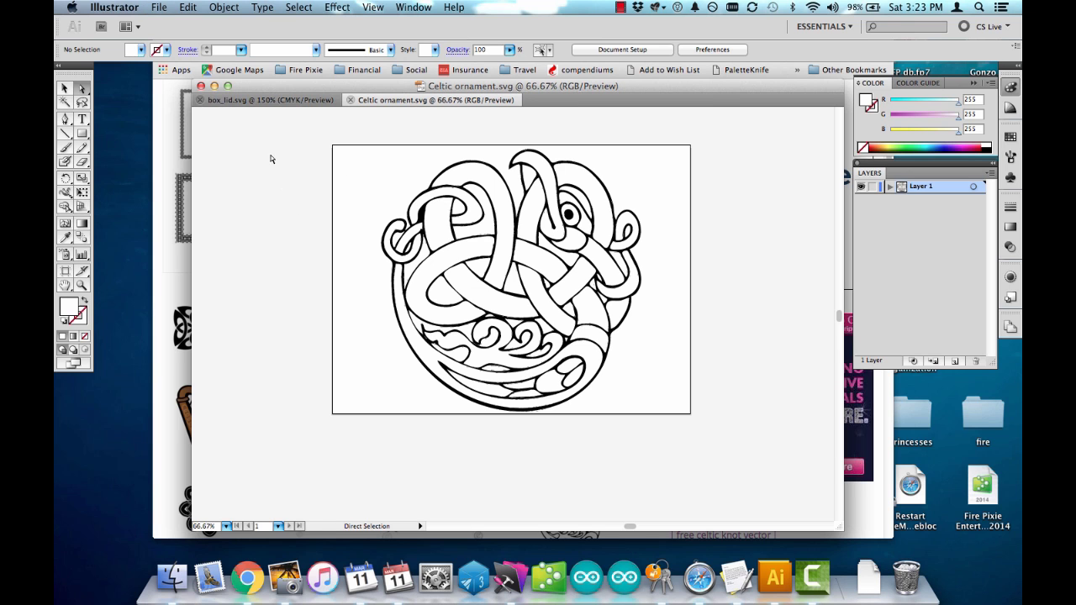
{"action": "left_click", "coordinate": [160, 8]}
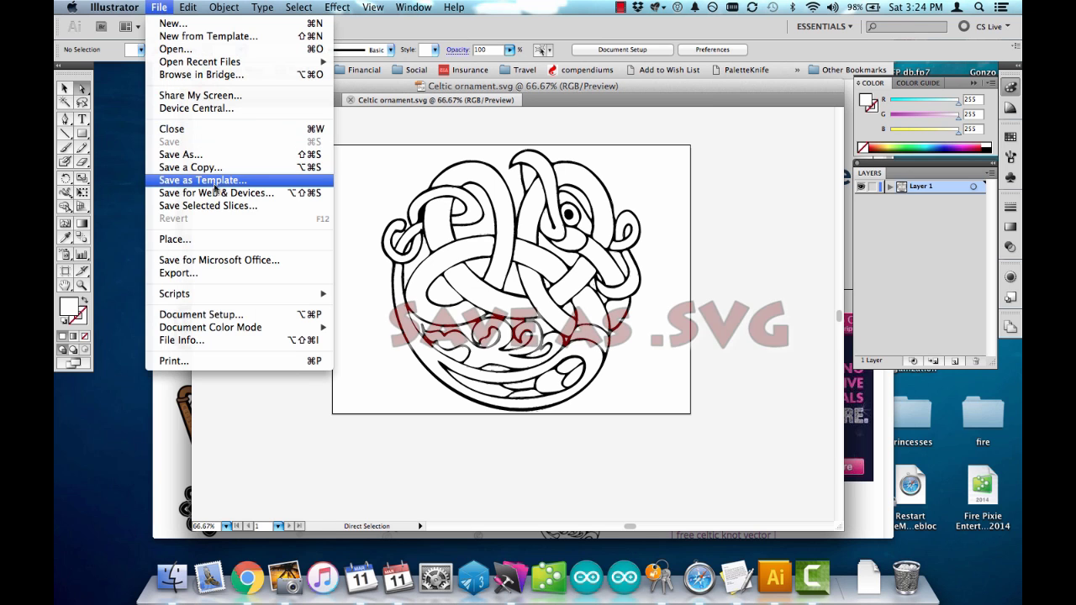
{"action": "left_click", "coordinate": [213, 157]}
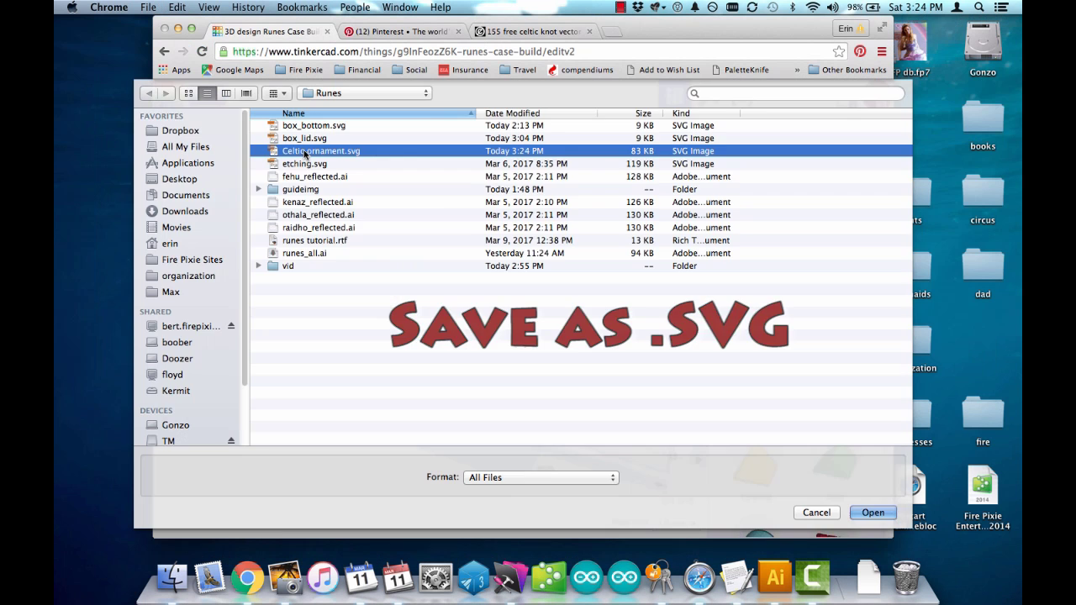
- Switch to Tinkercad and import Celtic ornament.svg into the Runes Case Build design, centered on the artboard at scale 100
{"action": "key", "text": "Return"}
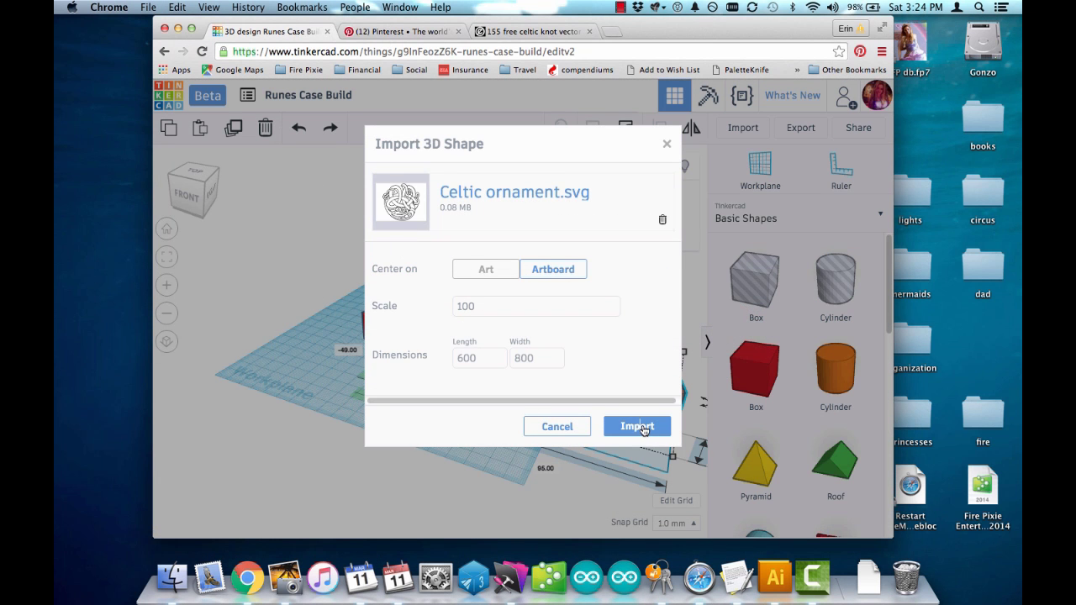
{"action": "left_click", "coordinate": [638, 426]}
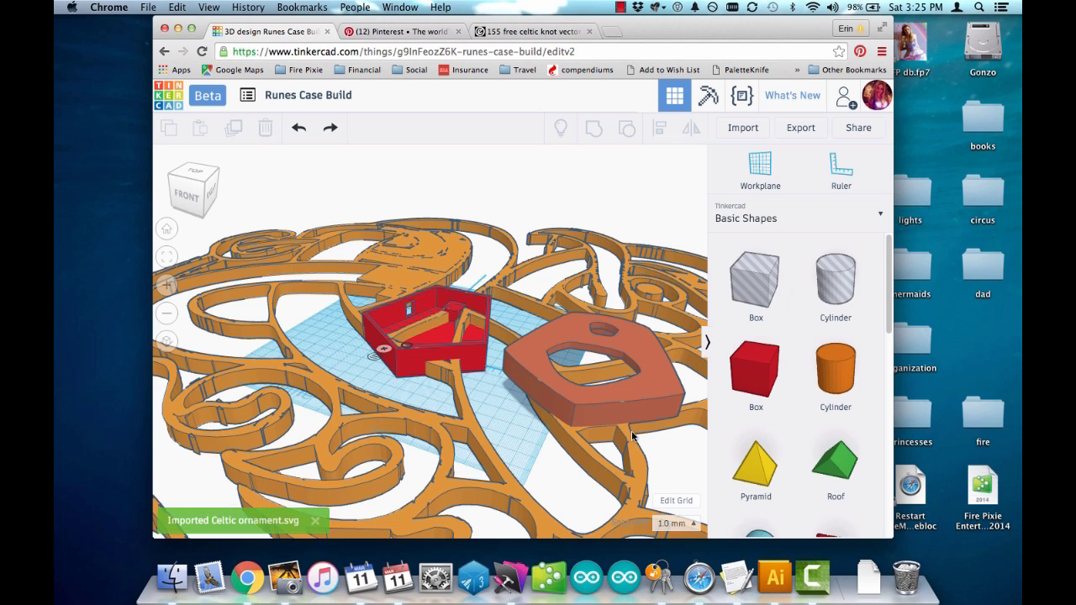
{"action": "scroll", "coordinate": [496, 426], "scroll_direction": "down", "scroll_amount": 5}
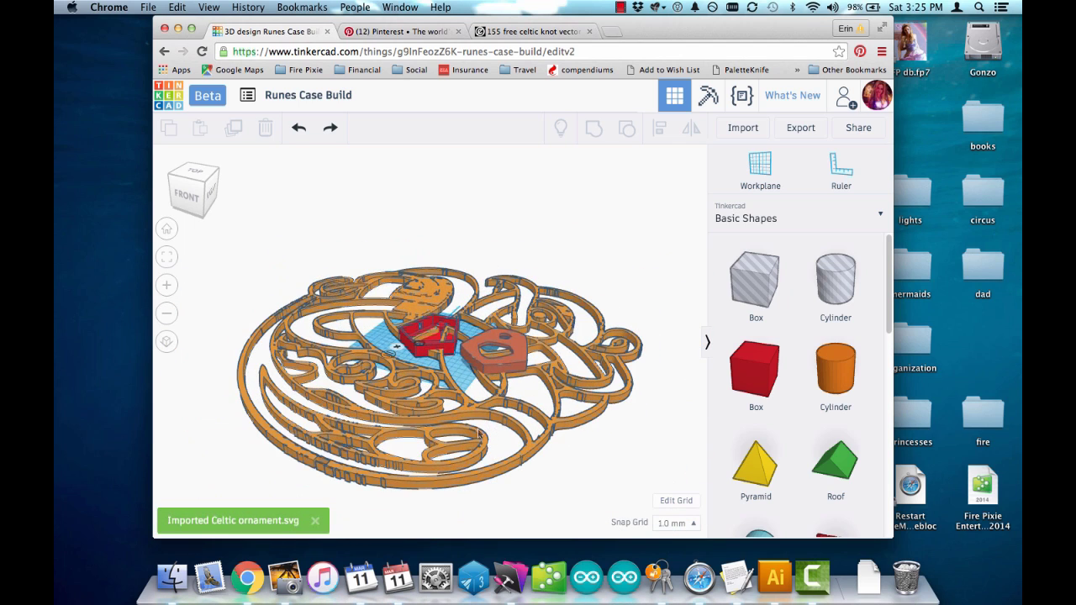
- Scale the imported ornament down to about 106 by 108 mm and move it beneath the lid
{"action": "left_click", "coordinate": [425, 437]}
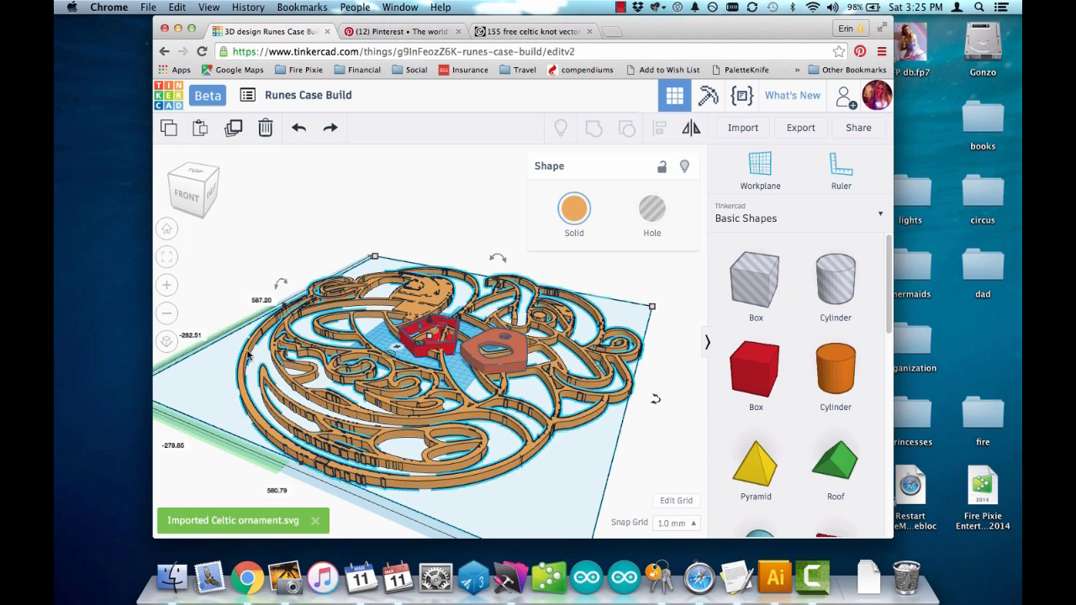
{"action": "left_click_drag", "start_coordinate": [653, 311], "coordinate": [299, 362]}
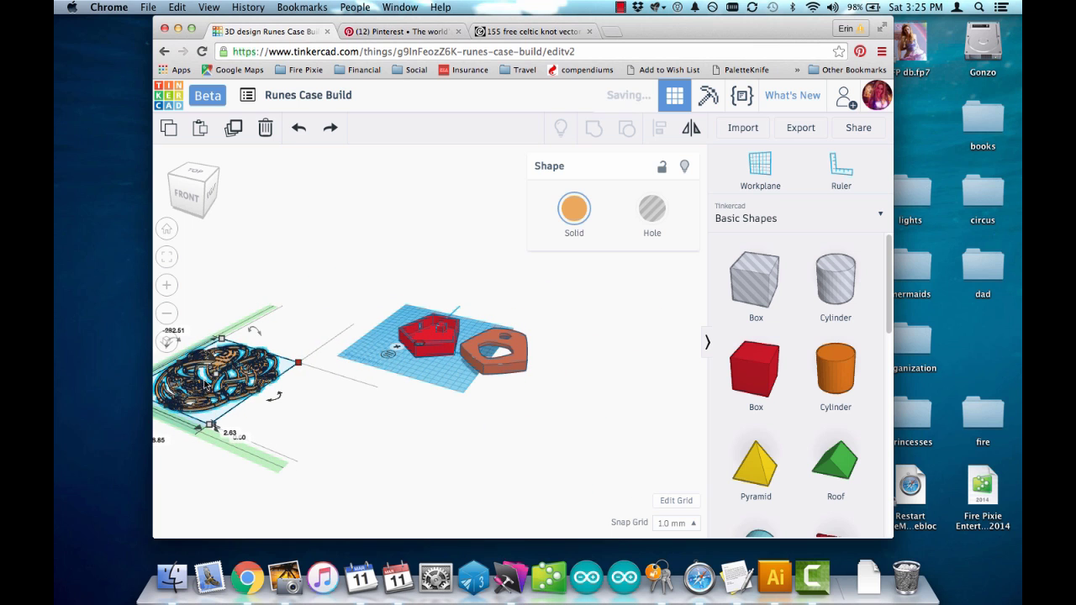
{"action": "left_click_drag", "start_coordinate": [198, 395], "coordinate": [516, 370]}
{"action": "scroll", "coordinate": [523, 365], "scroll_direction": "up", "scroll_amount": 5}
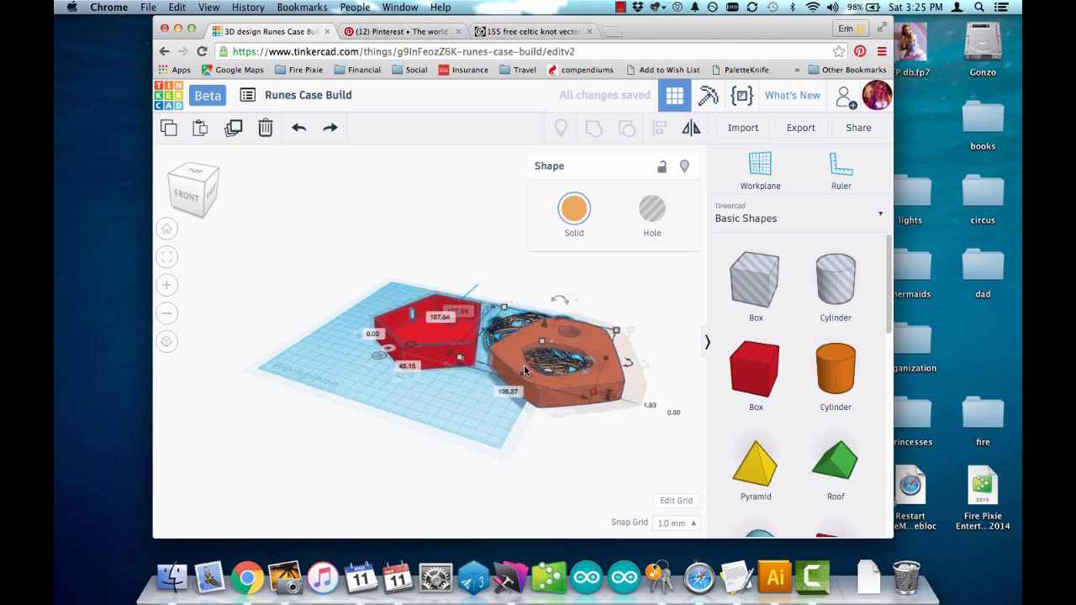
- Increase the ornament's thickness and shift it into place under the lid
{"action": "scroll", "coordinate": [545, 375], "scroll_direction": "down", "scroll_amount": 3}
{"action": "right_click_drag", "start_coordinate": [544, 373], "coordinate": [554, 433]}
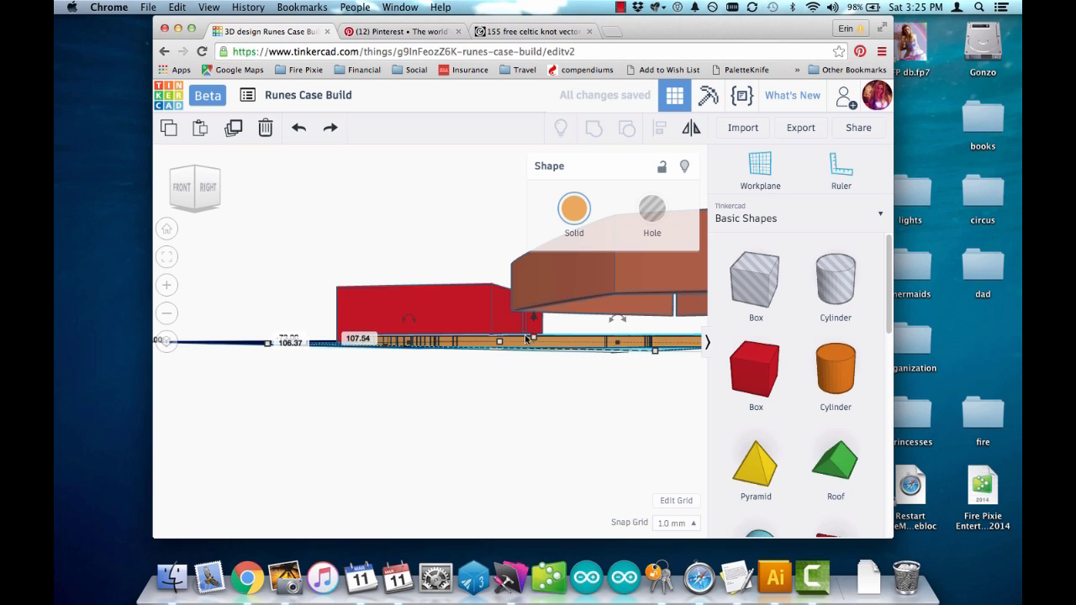
{"action": "left_click_drag", "start_coordinate": [532, 335], "coordinate": [532, 326]}
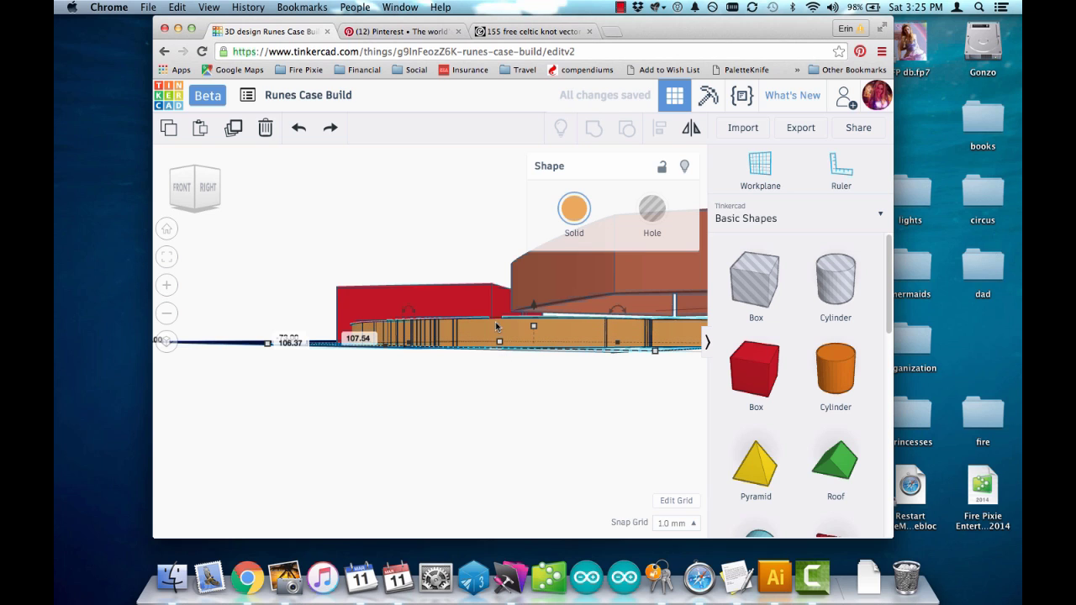
{"action": "right_click_drag", "start_coordinate": [595, 365], "coordinate": [510, 476]}
{"action": "left_click_drag", "start_coordinate": [510, 475], "coordinate": [593, 466]}
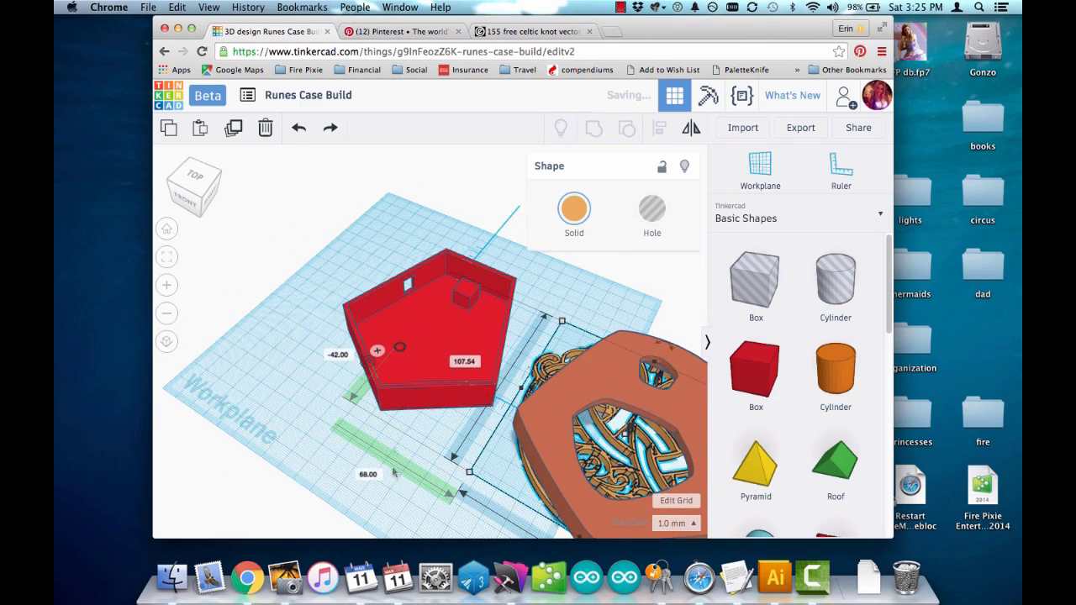
- Raise the ornament onto the lid's top face and narrow it to about 94 mm, aligned over the lid
{"action": "right_click_drag", "start_coordinate": [392, 472], "coordinate": [584, 371]}
{"action": "left_click", "coordinate": [555, 351]}
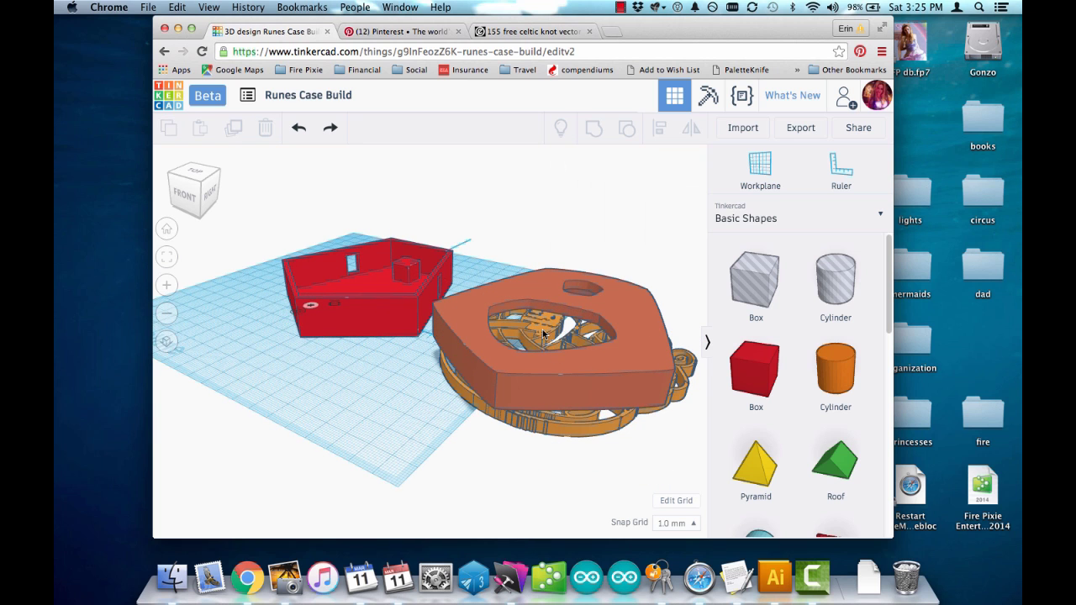
{"action": "left_click", "coordinate": [460, 395]}
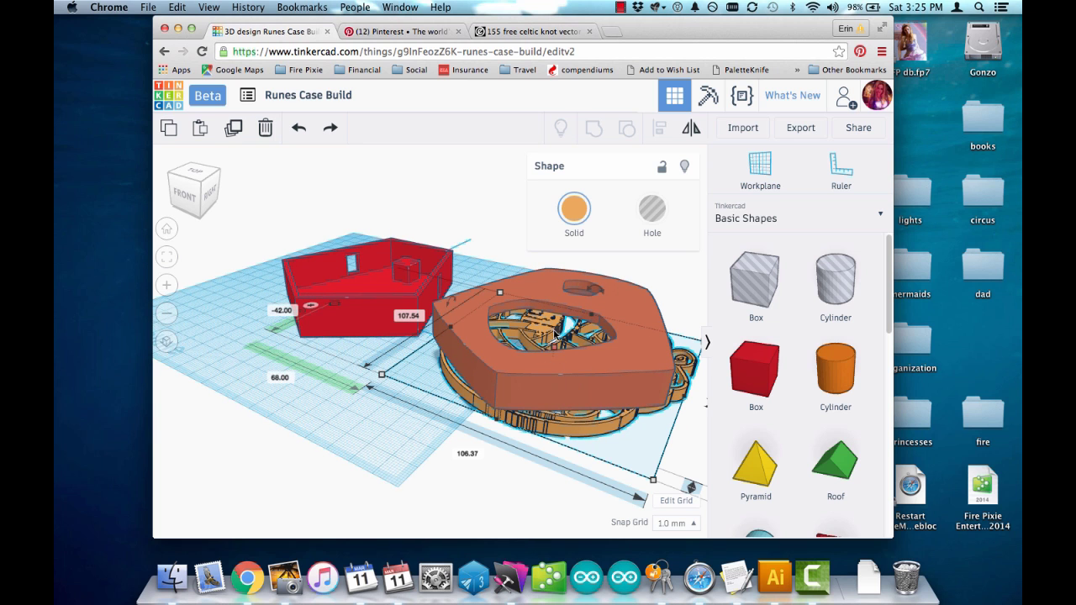
{"action": "key", "text": "ctrl+z"}
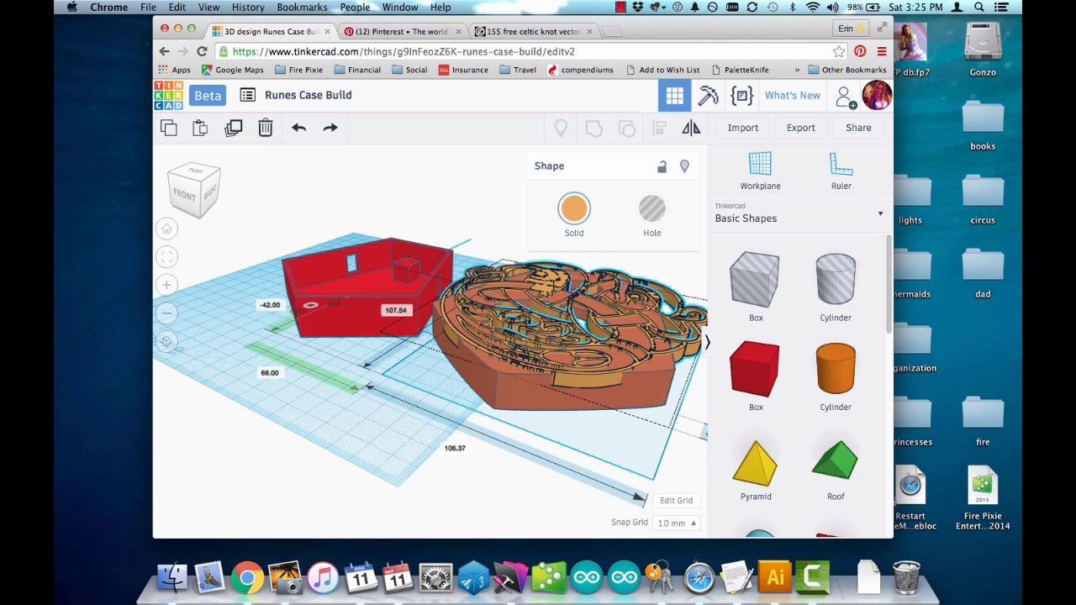
{"action": "right_click_drag", "start_coordinate": [504, 353], "coordinate": [523, 413]}
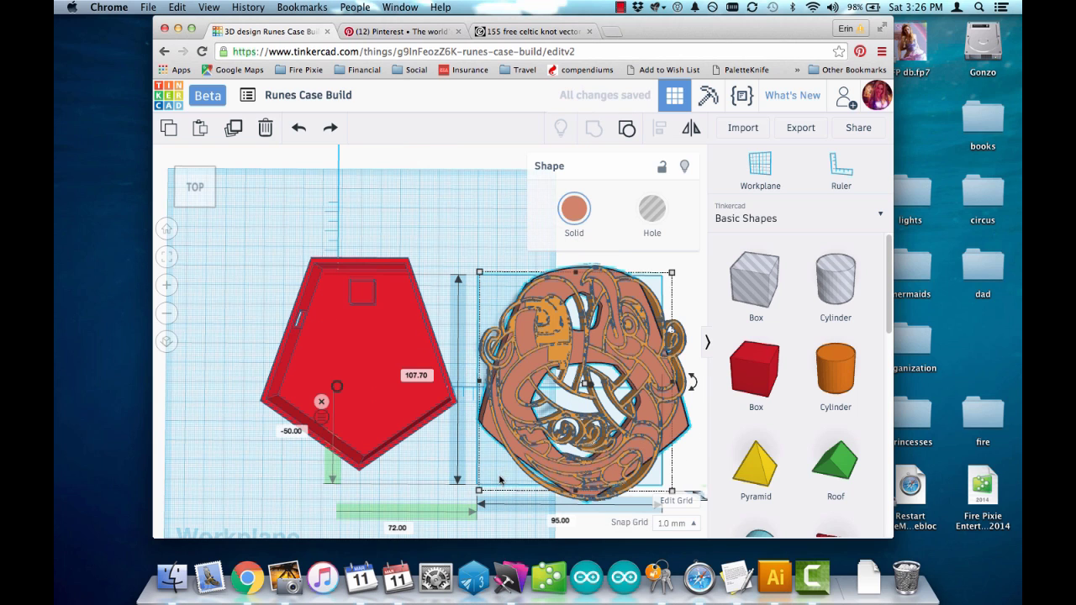
{"action": "left_click", "coordinate": [488, 477]}
{"action": "right_click_drag", "start_coordinate": [523, 414], "coordinate": [616, 425]}
- Turn the ornament into a hole and group it with the lid to engrave the top, then inspect the cut
{"action": "left_click", "coordinate": [639, 435]}
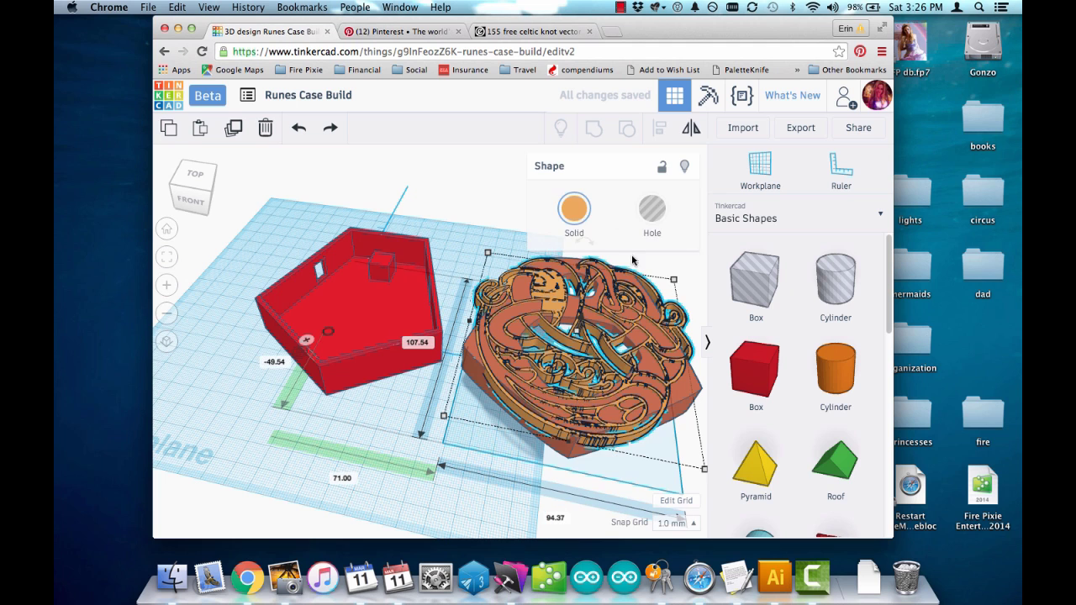
{"action": "left_click", "coordinate": [662, 215]}
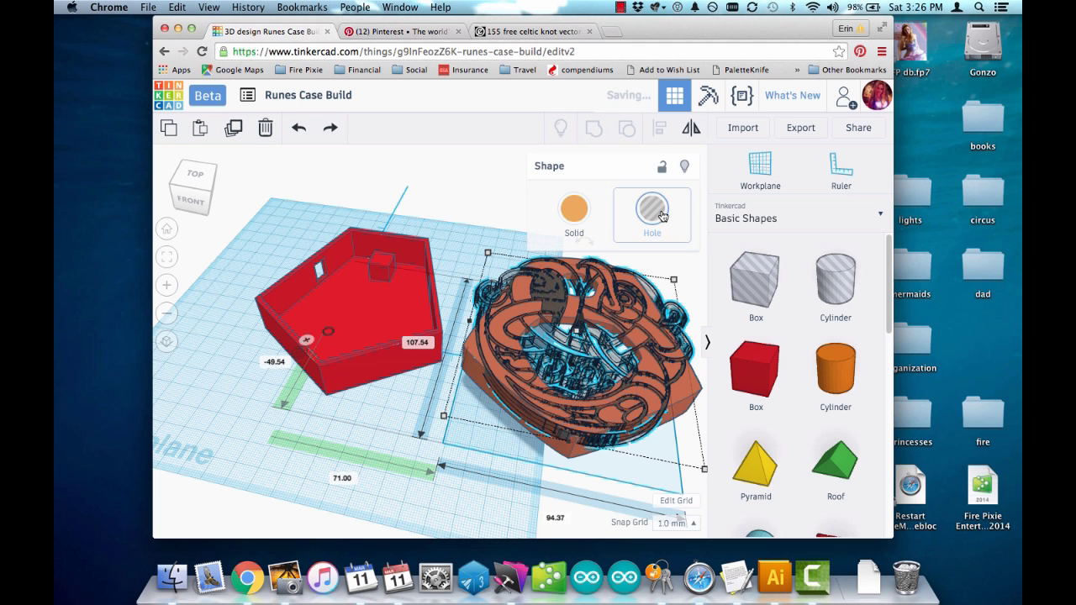
{"action": "left_click", "coordinate": [473, 364], "text": "shift"}
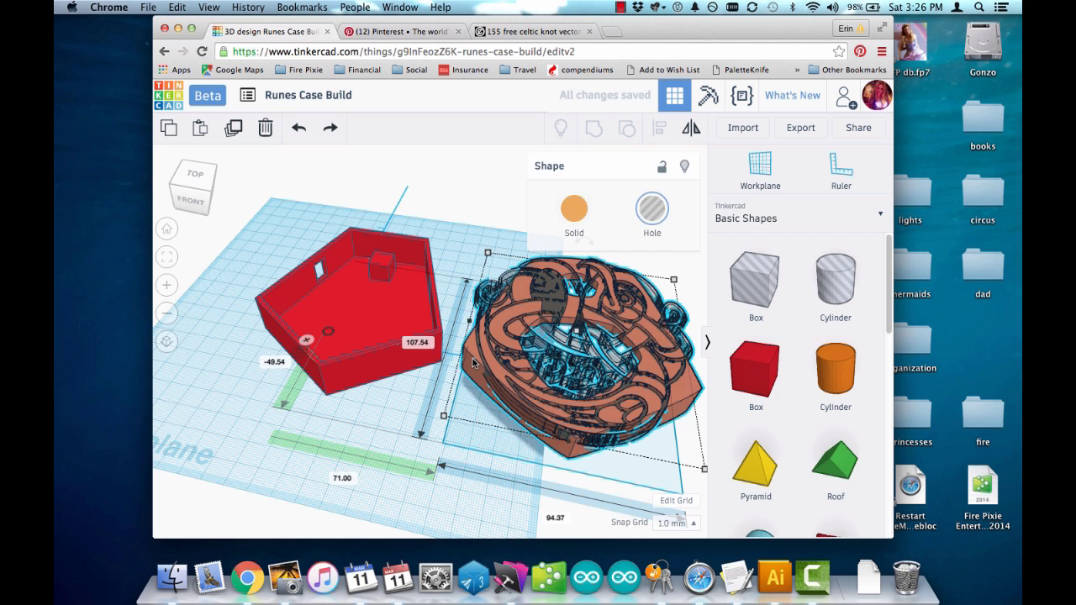
{"action": "left_click", "coordinate": [594, 129]}
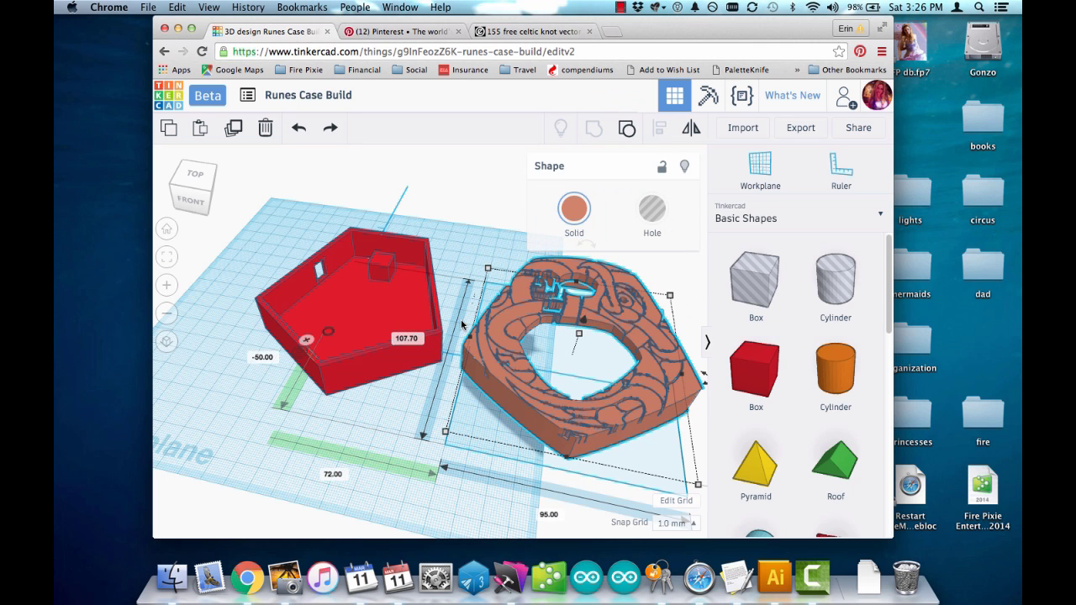
{"action": "right_click_drag", "start_coordinate": [510, 380], "coordinate": [561, 317]}
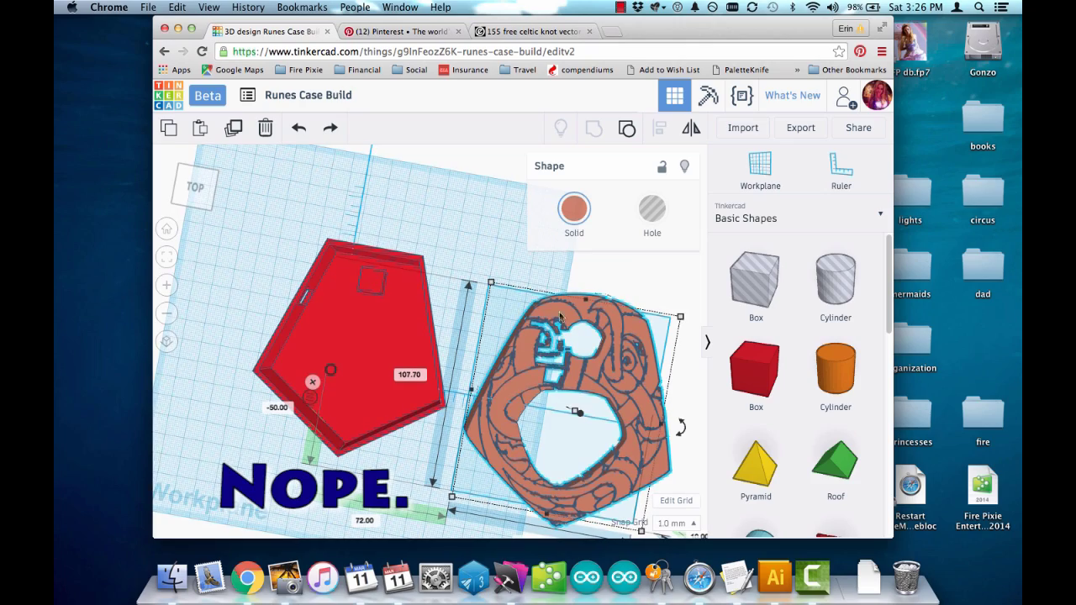
{"action": "right_click_drag", "start_coordinate": [578, 408], "coordinate": [547, 361]}
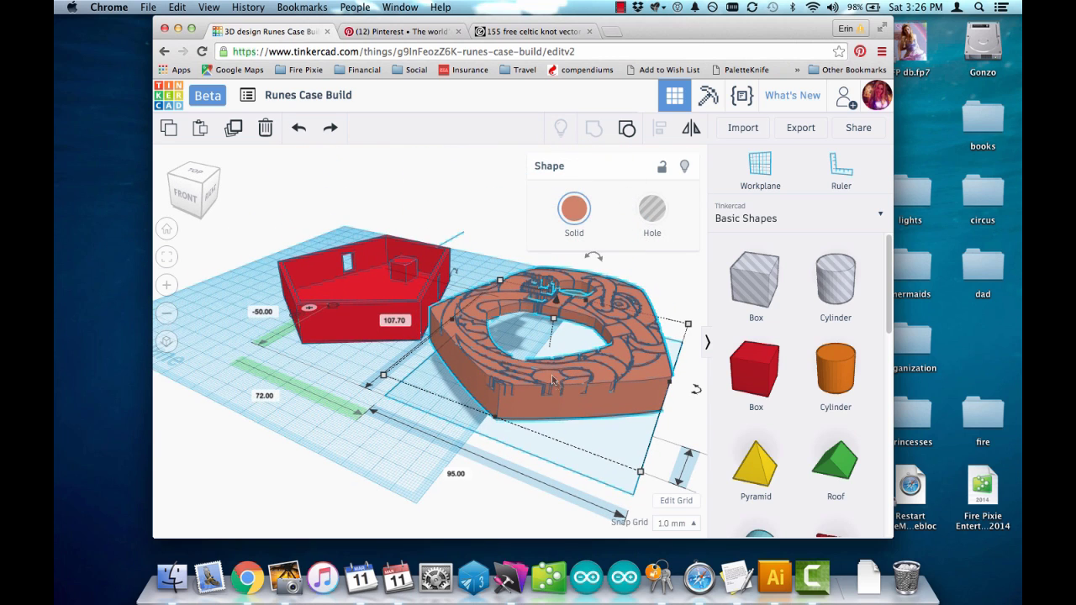
- Ungroup the lid and ornament, and lower the lid to the workplane
{"action": "left_click", "coordinate": [629, 132]}
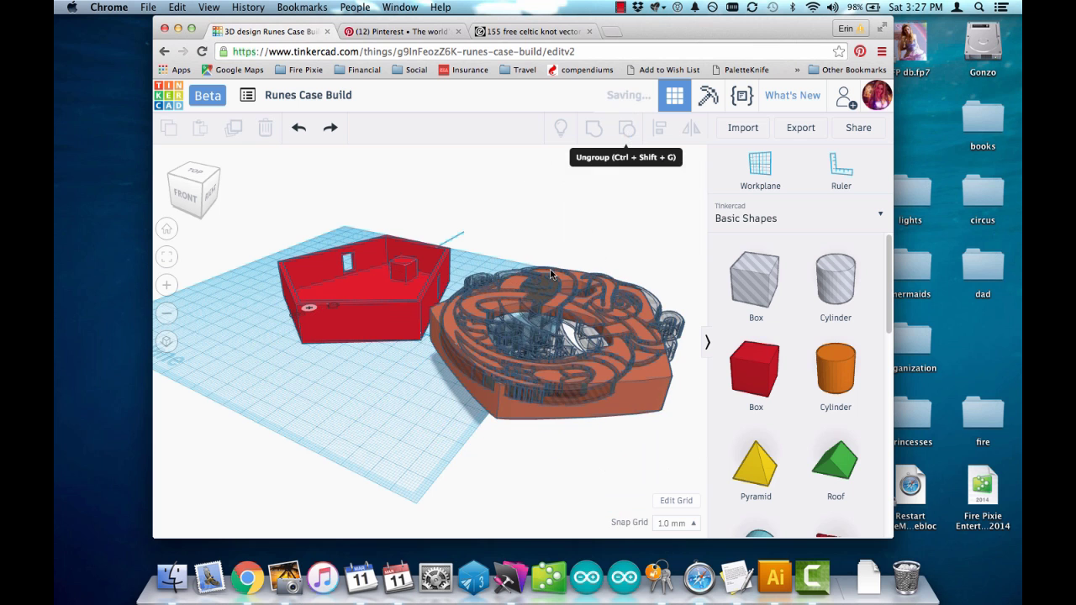
{"action": "left_click", "coordinate": [635, 404]}
{"action": "right_click_drag", "start_coordinate": [631, 428], "coordinate": [643, 384]}
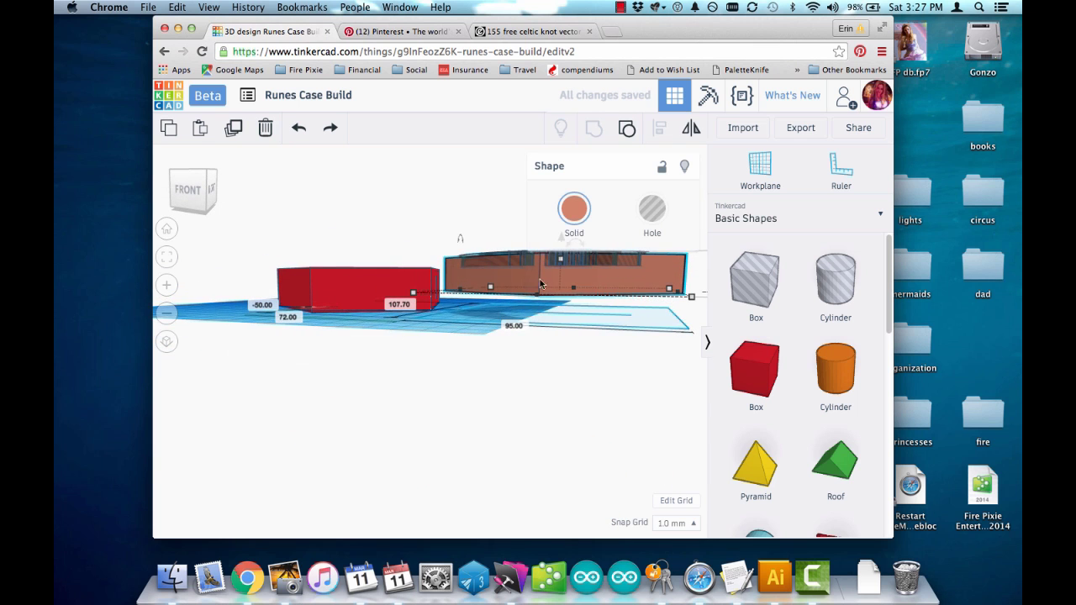
{"action": "key", "text": "f"}
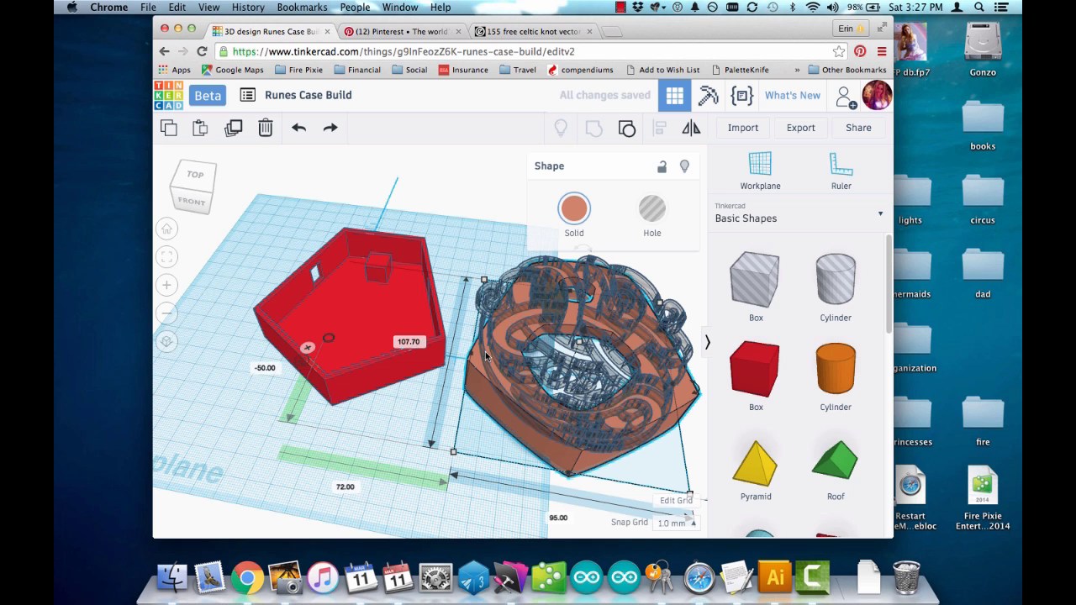
- Group the lowered lid with the ornament hole to try the engraving at this depth
{"action": "left_click", "coordinate": [546, 307], "text": "shift"}
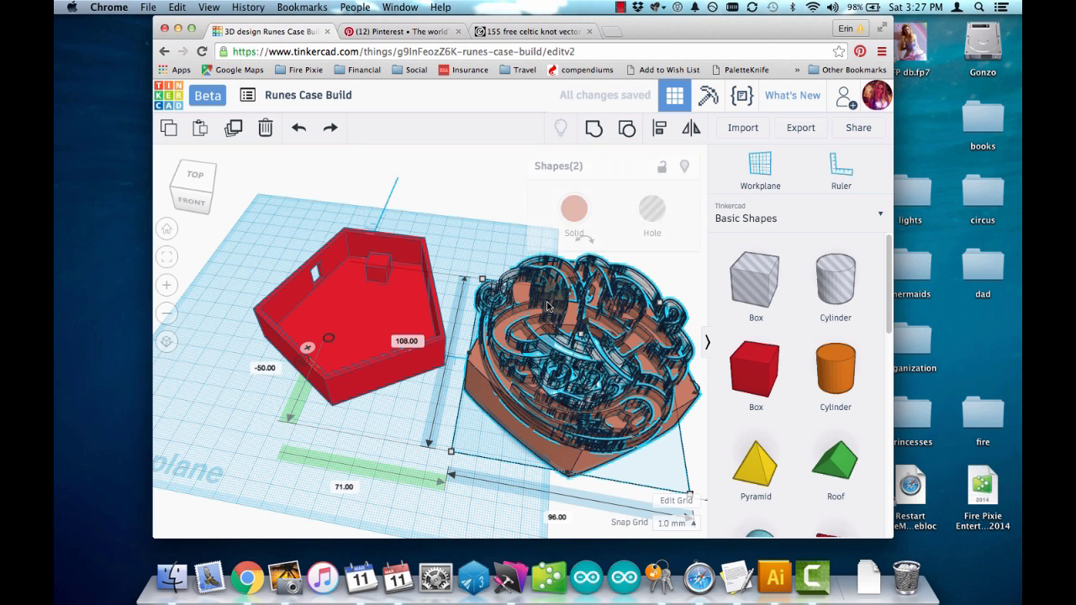
{"action": "left_click", "coordinate": [586, 137]}
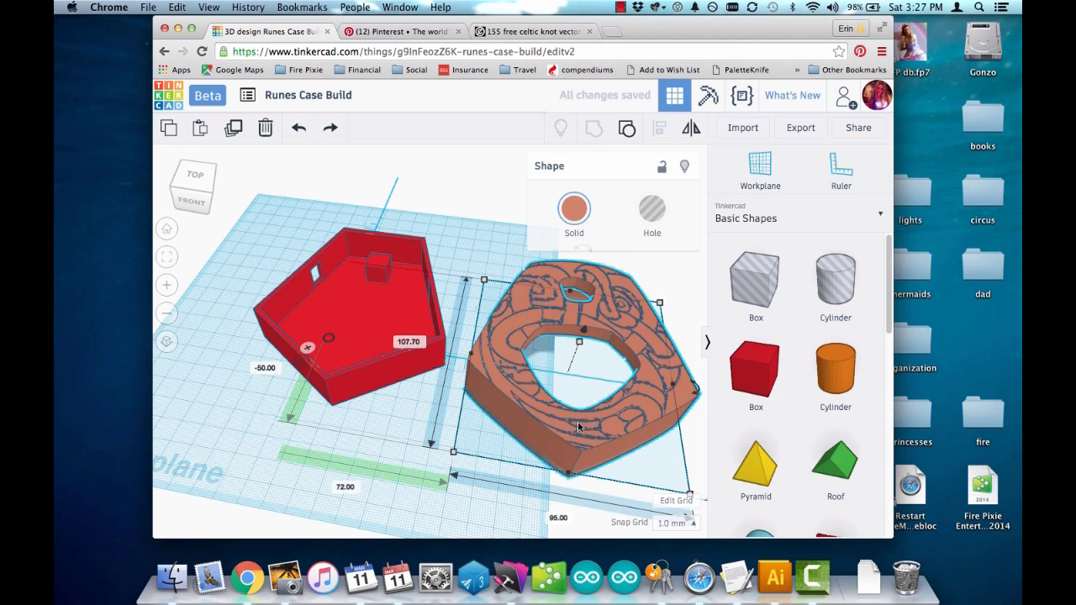
{"action": "right_click_drag", "start_coordinate": [577, 426], "coordinate": [604, 368]}
- Undo the grouping and raise the lid above the workplane around the ornament hole
{"action": "left_click", "coordinate": [604, 369]}
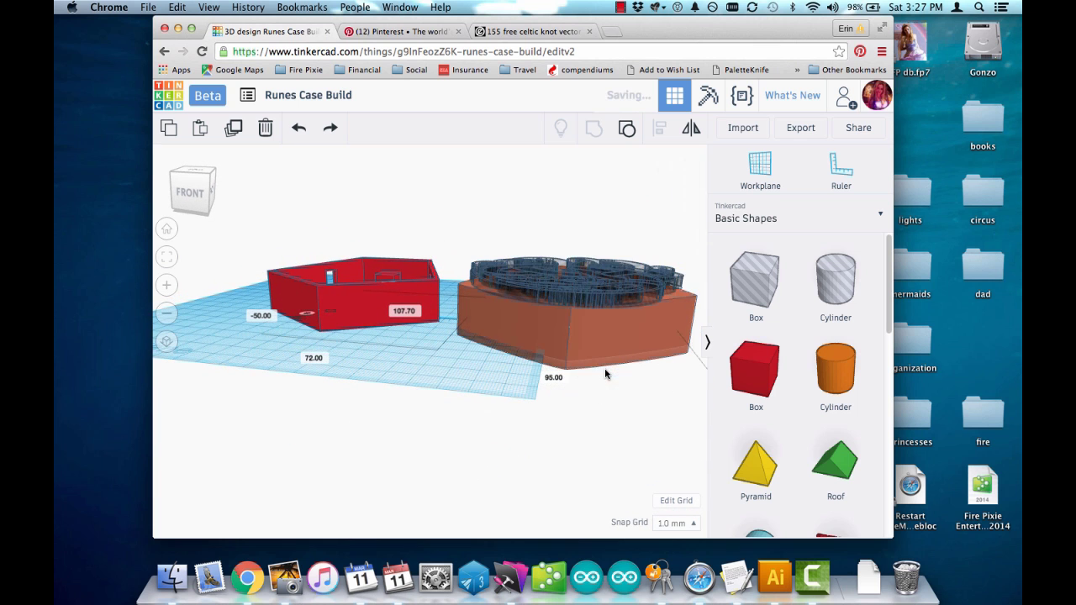
{"action": "key", "text": "super+z"}
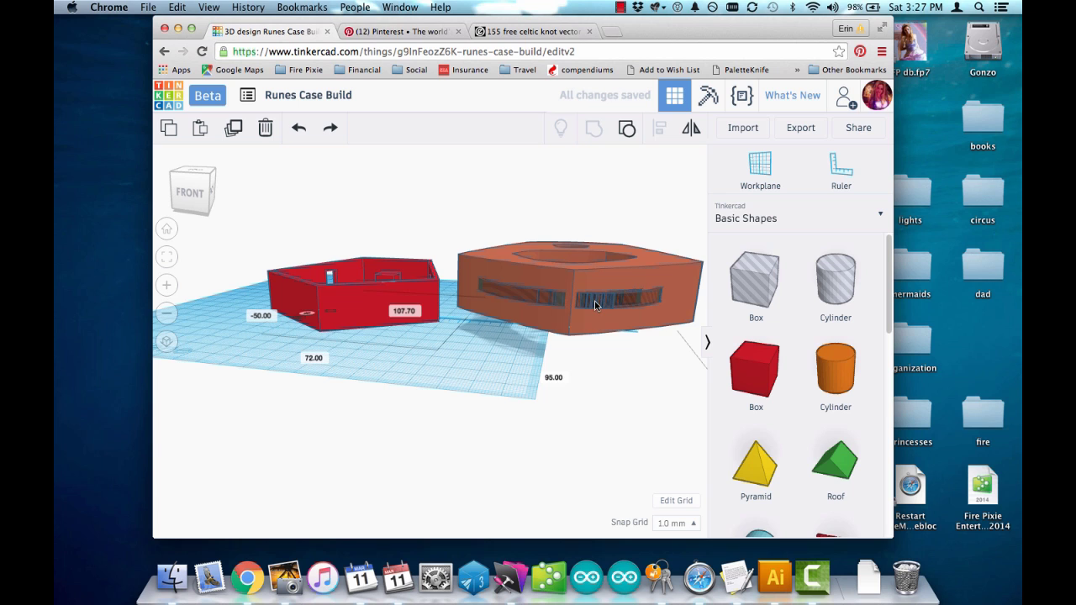
- Stretch the ornament hole taller and raise it so that only its lower part sinks into the lid's top
{"action": "left_click", "coordinate": [595, 305]}
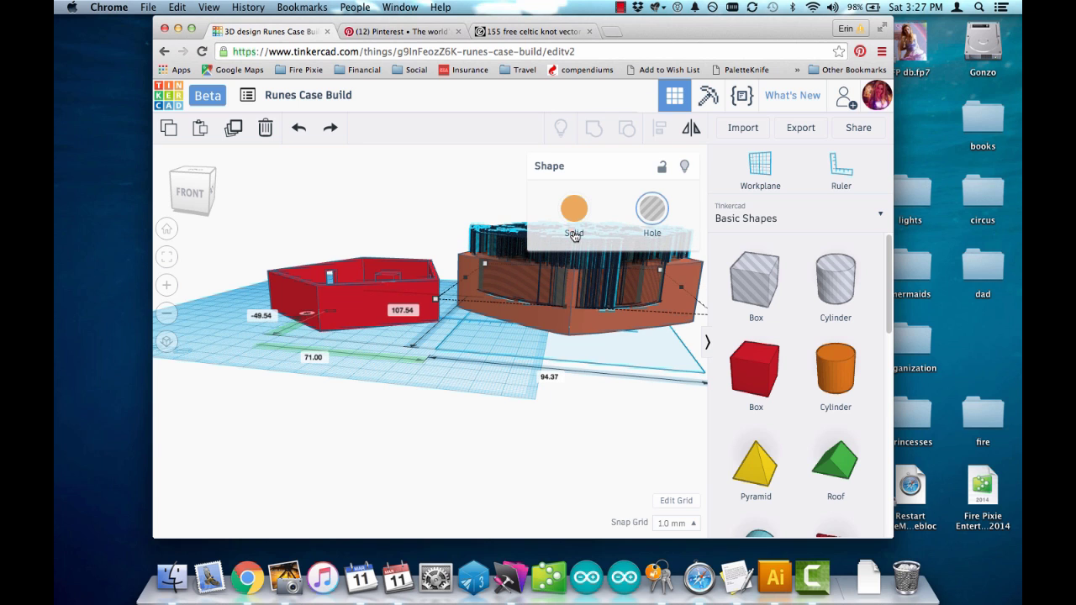
{"action": "right_click_drag", "start_coordinate": [584, 290], "coordinate": [430, 324]}
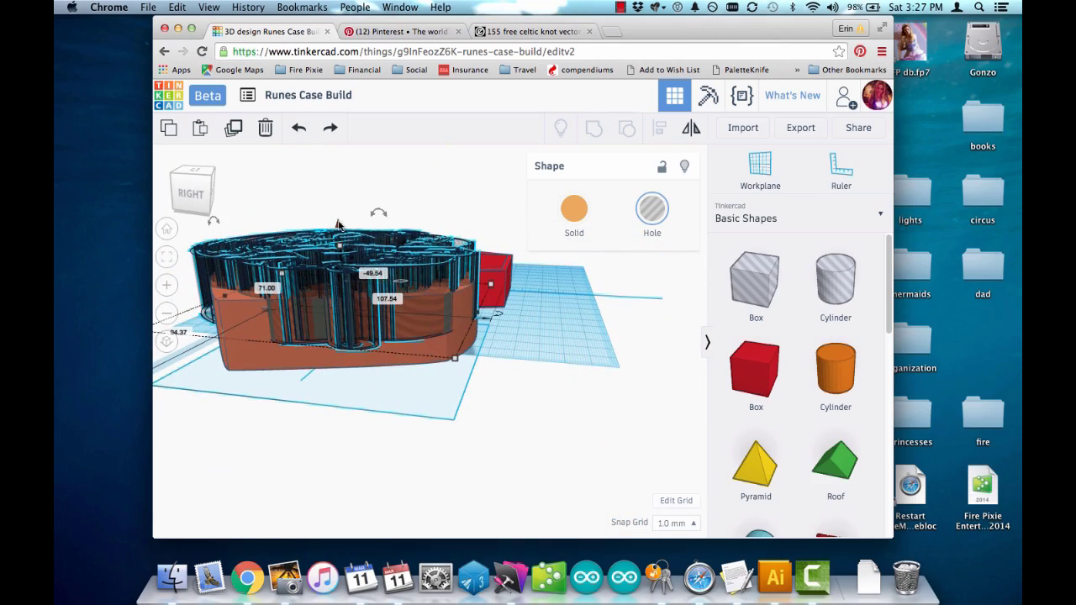
{"action": "right_click_drag", "start_coordinate": [408, 396], "coordinate": [319, 187]}
{"action": "left_click_drag", "start_coordinate": [319, 188], "coordinate": [320, 180]}
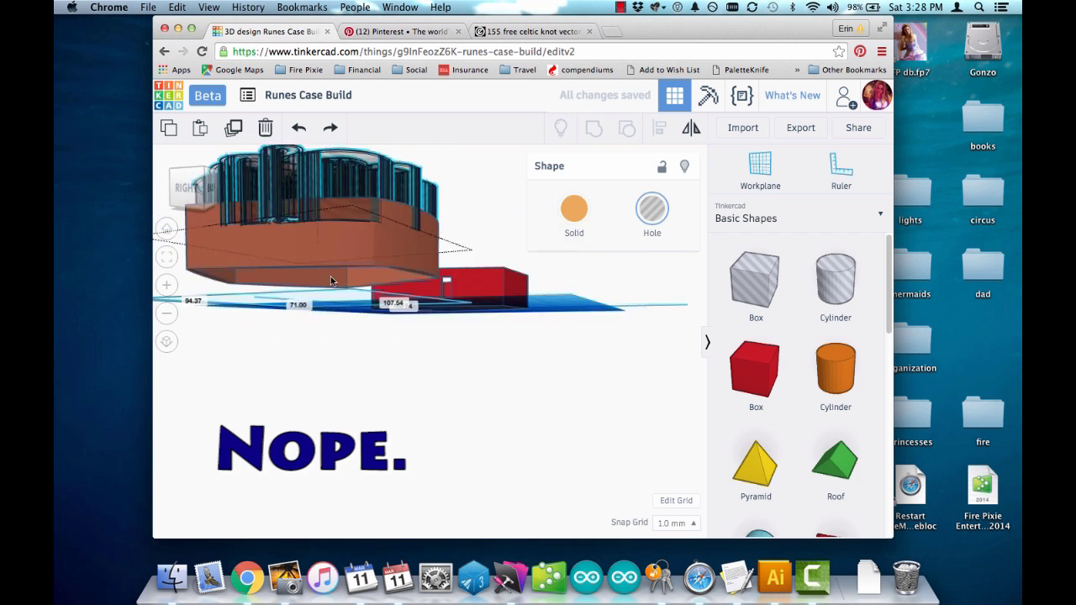
{"action": "right_click_drag", "start_coordinate": [330, 276], "coordinate": [301, 208]}
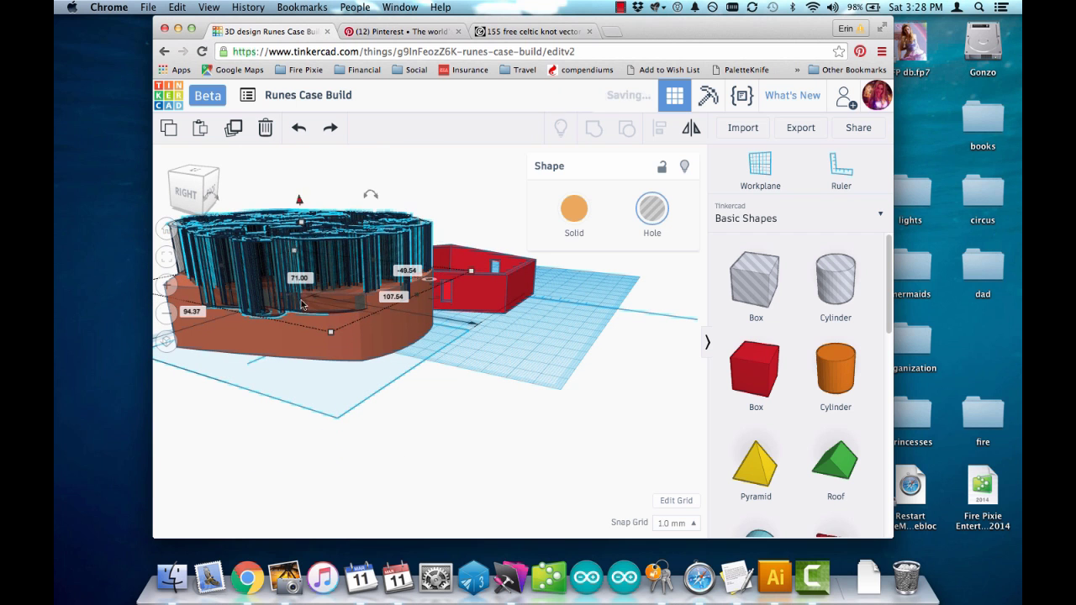
{"action": "right_click_drag", "start_coordinate": [308, 332], "coordinate": [475, 436]}
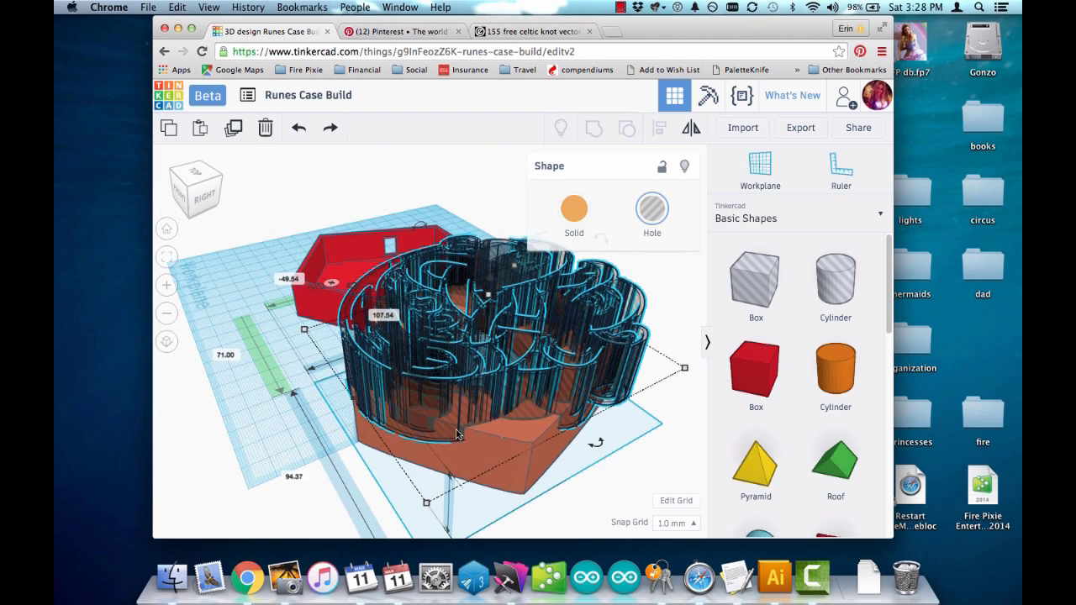
- Group the lid with the Celtic ornament hole to cut the engraving into its top, and check it from above
{"action": "key", "text": "Escape"}
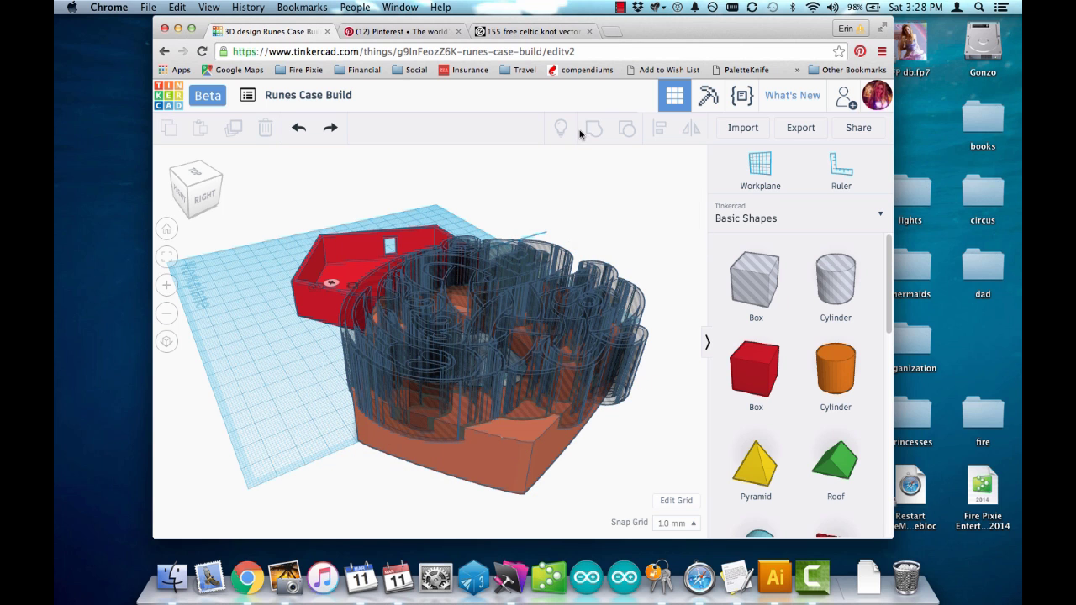
{"action": "left_click", "coordinate": [517, 445]}
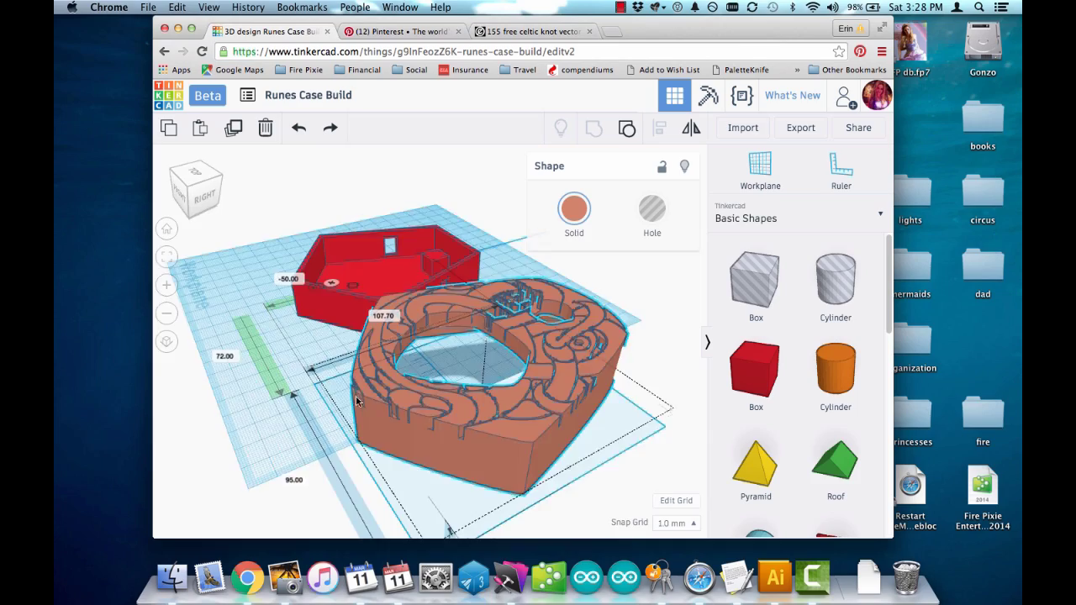
{"action": "right_click_drag", "start_coordinate": [357, 401], "coordinate": [412, 433]}
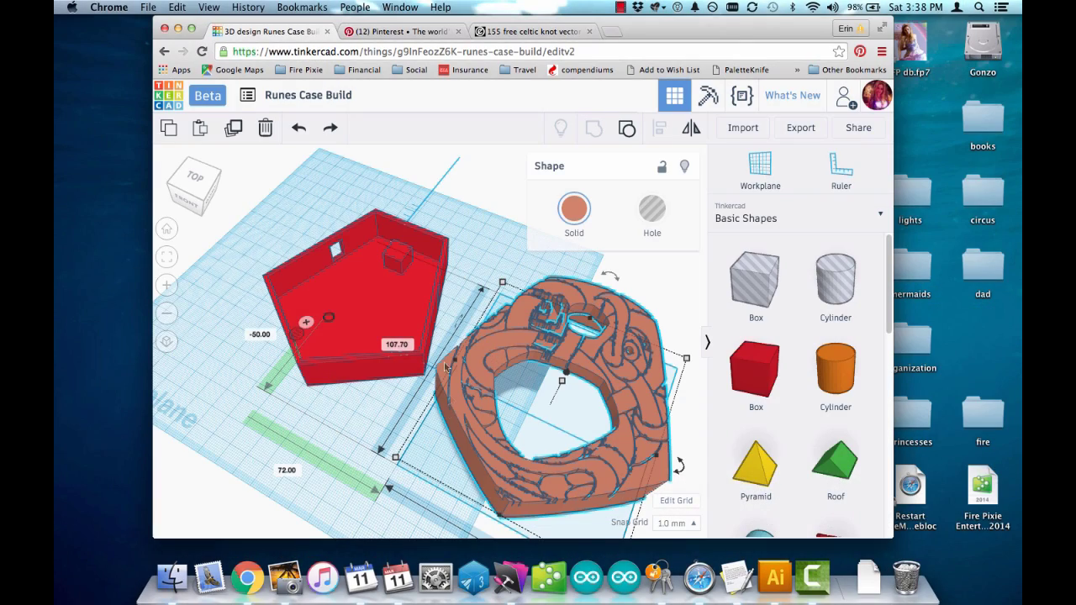
{"action": "mouse_move", "coordinate": [639, 434]}
{"action": "right_mouse_down"}
{"action": "mouse_move", "coordinate": [639, 351]}
{"action": "mouse_move", "coordinate": [627, 383]}
{"action": "mouse_move", "coordinate": [653, 444]}
{"action": "right_mouse_up"}
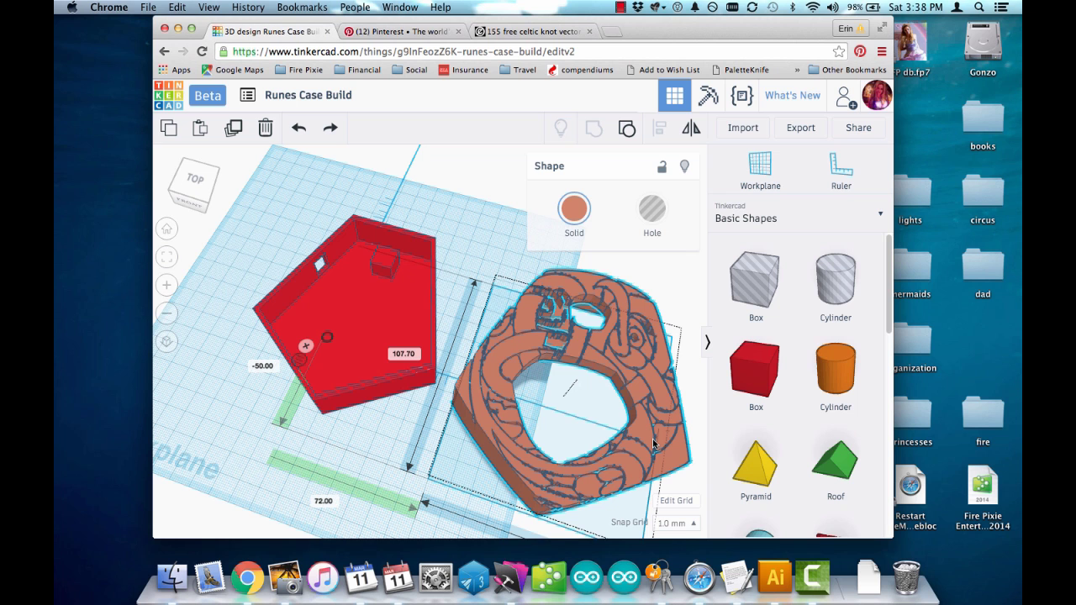
- Add a half sphere in the middle of the lid and stretch its base to 129 by 147 mm
{"action": "scroll", "coordinate": [653, 420], "scroll_direction": "down", "scroll_amount": 3}
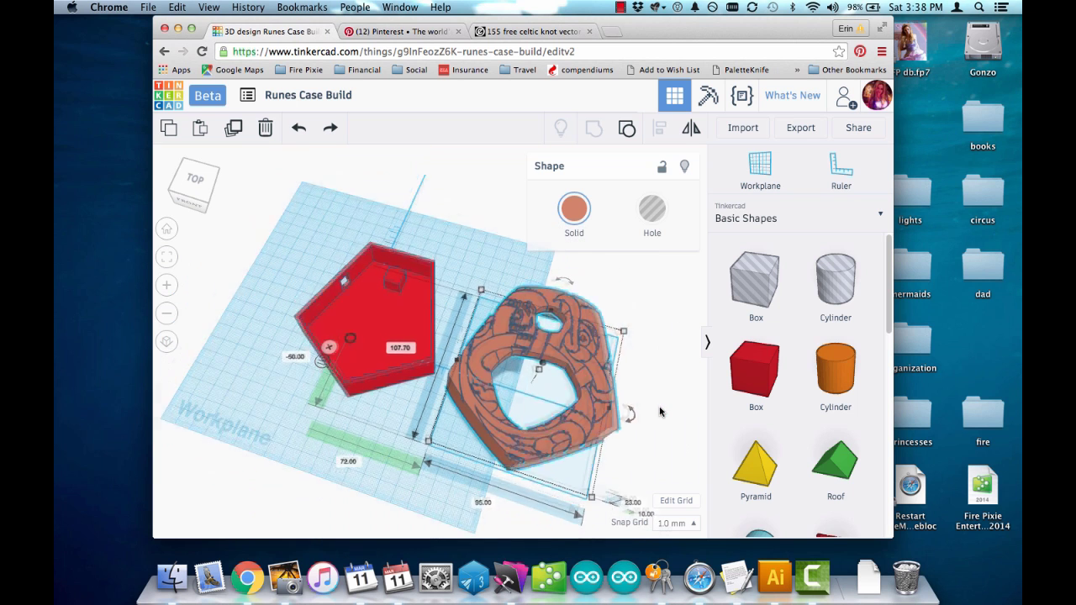
{"action": "scroll", "coordinate": [736, 383], "scroll_direction": "down", "scroll_amount": 5}
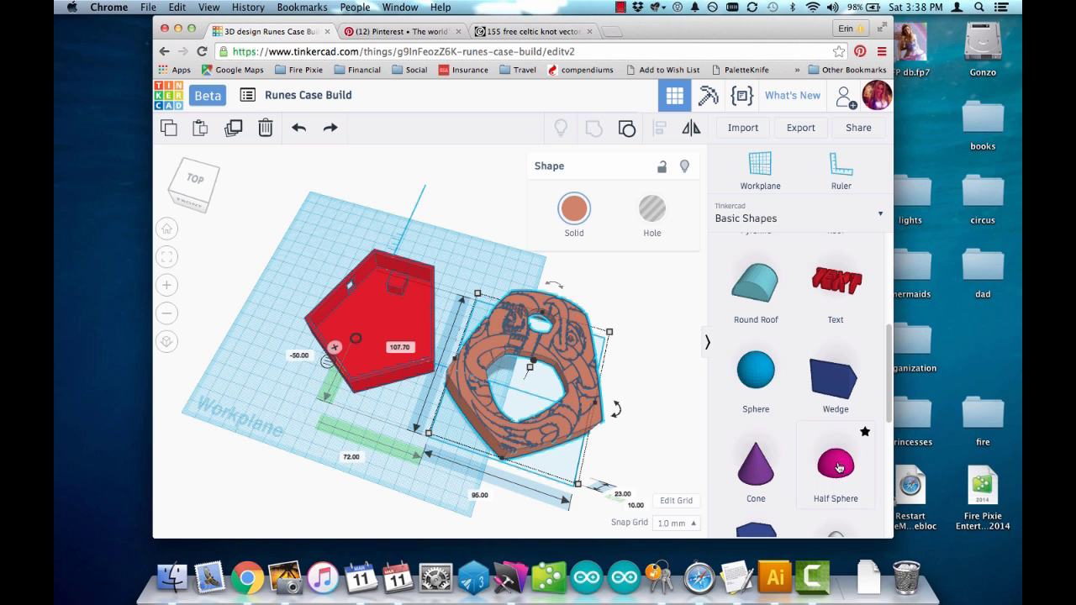
{"action": "left_click", "coordinate": [505, 362]}
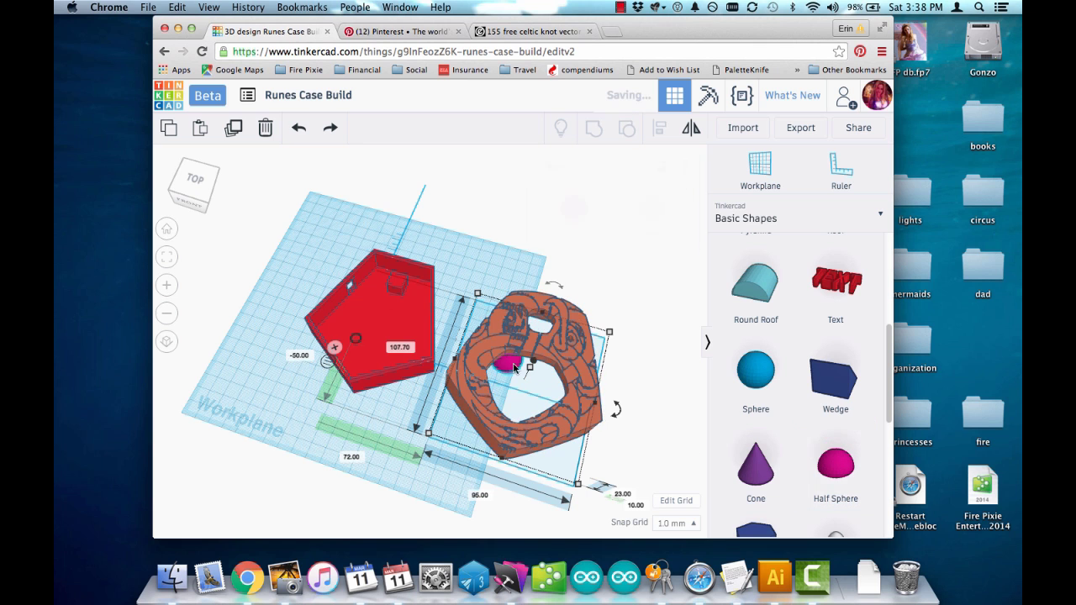
{"action": "right_click_drag", "start_coordinate": [505, 361], "coordinate": [517, 353]}
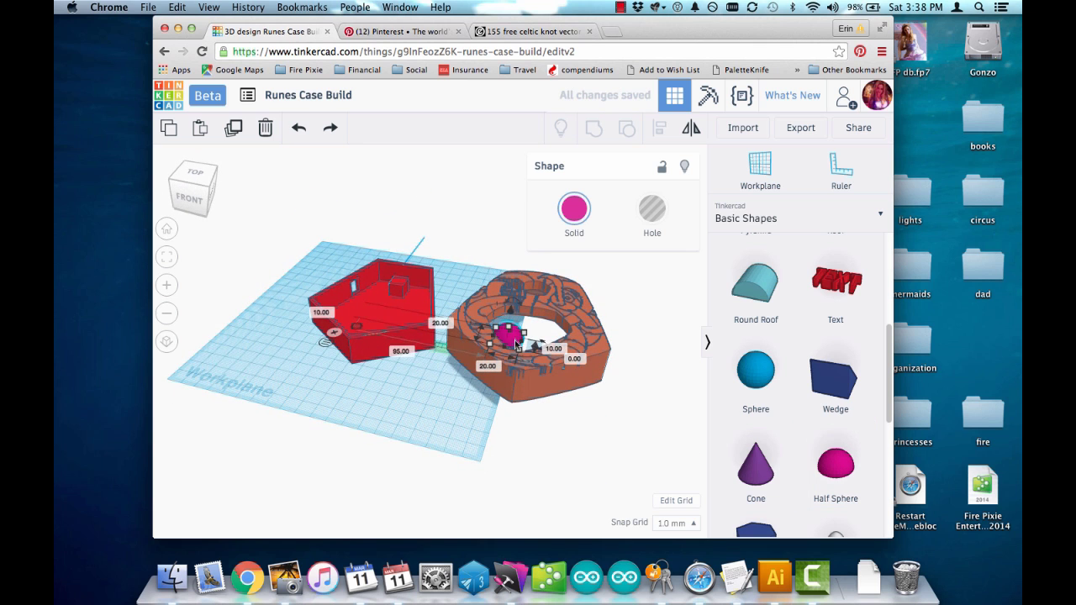
{"action": "left_click_drag", "start_coordinate": [517, 338], "coordinate": [618, 439]}
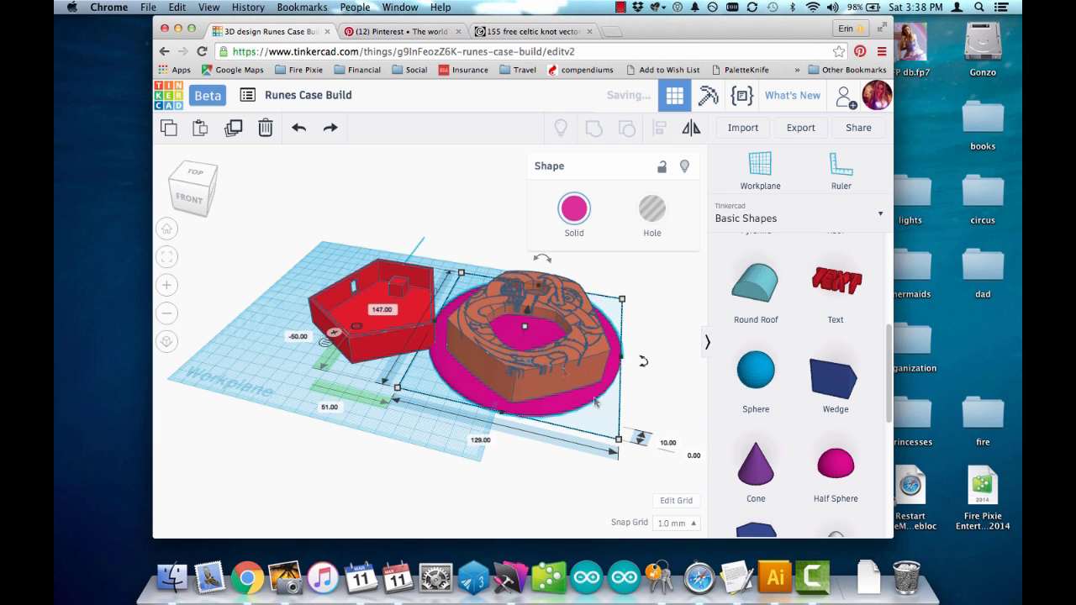
- Raise the half sphere to 25 mm above the workplane and shift it so the lid lies within its outline
{"action": "left_click_drag", "start_coordinate": [527, 316], "coordinate": [527, 277]}
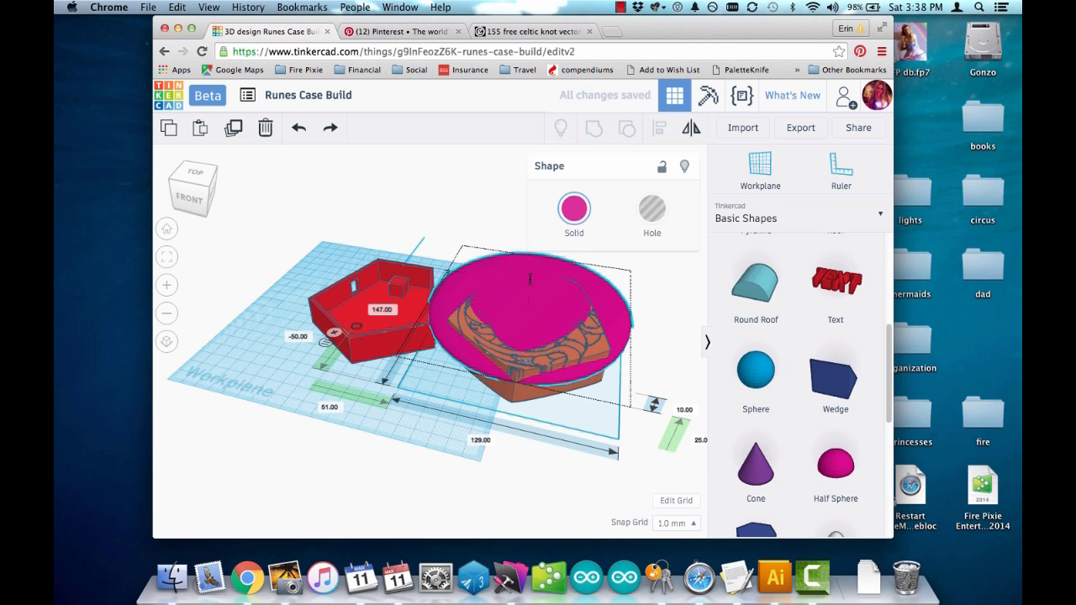
{"action": "right_click_drag", "start_coordinate": [531, 303], "coordinate": [555, 340]}
{"action": "left_click_drag", "start_coordinate": [572, 314], "coordinate": [572, 337]}
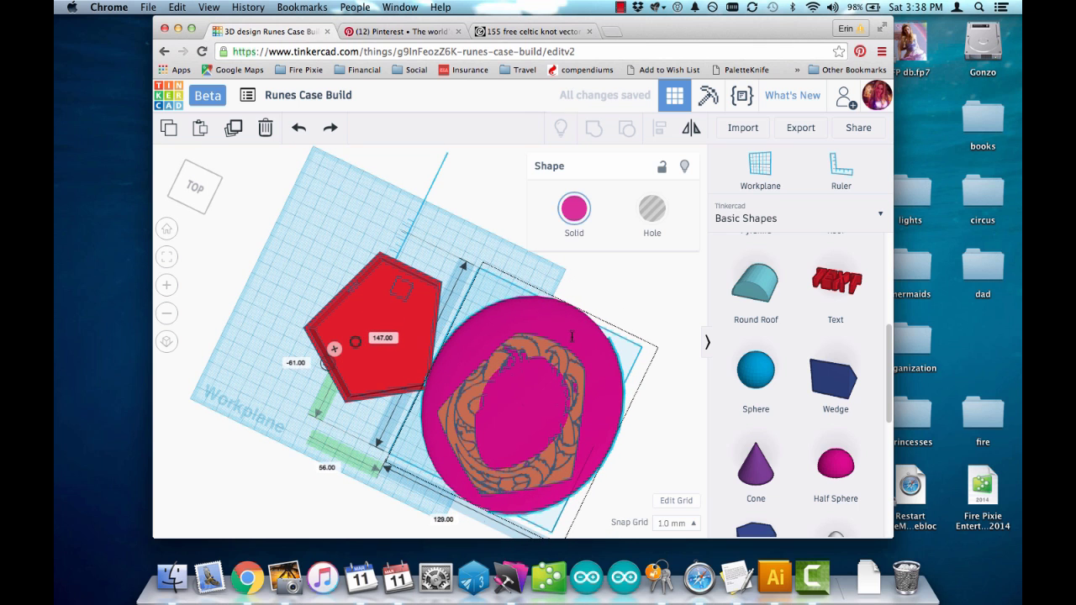
- Set the half sphere's height to 19 mm and its elevation to 16 mm, leaving the lid's upper edges sticking out of the dome
{"action": "right_click_drag", "start_coordinate": [587, 407], "coordinate": [588, 302]}
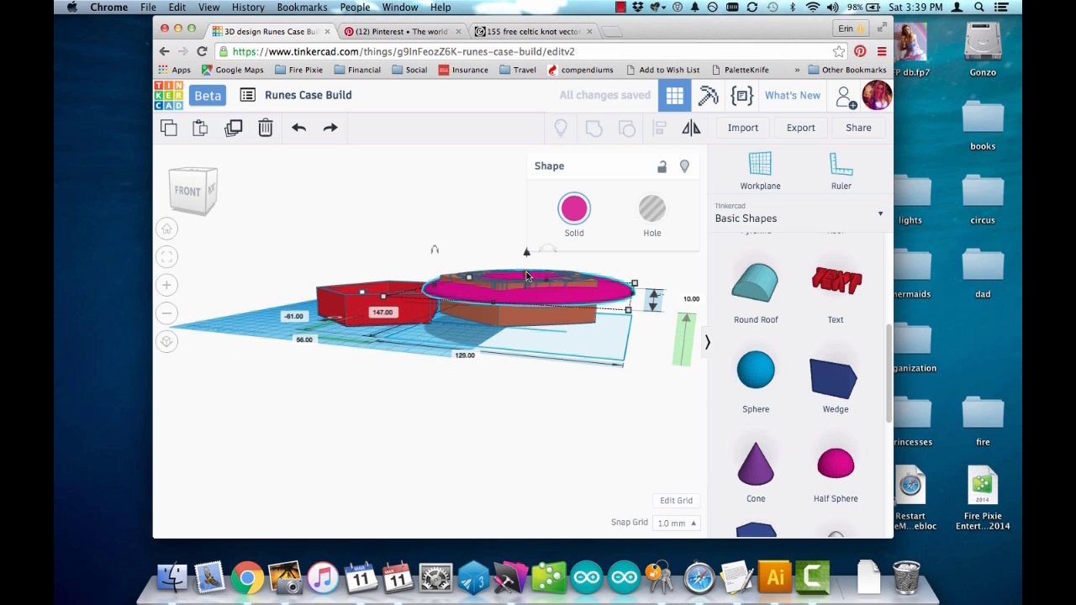
{"action": "mouse_move", "coordinate": [526, 267]}
{"action": "left_mouse_down"}
{"action": "mouse_move", "coordinate": [524, 249]}
{"action": "mouse_move", "coordinate": [523, 263]}
{"action": "left_mouse_up"}
{"action": "right_click_drag", "start_coordinate": [523, 262], "coordinate": [481, 300]}
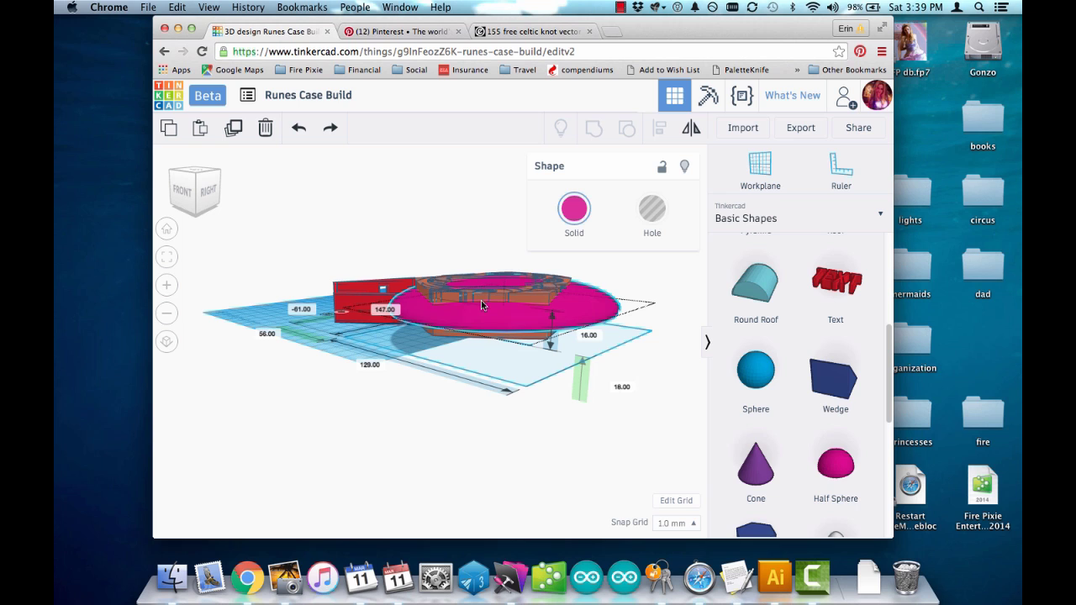
{"action": "left_click", "coordinate": [481, 300]}
{"action": "left_click_drag", "start_coordinate": [503, 277], "coordinate": [507, 258]}
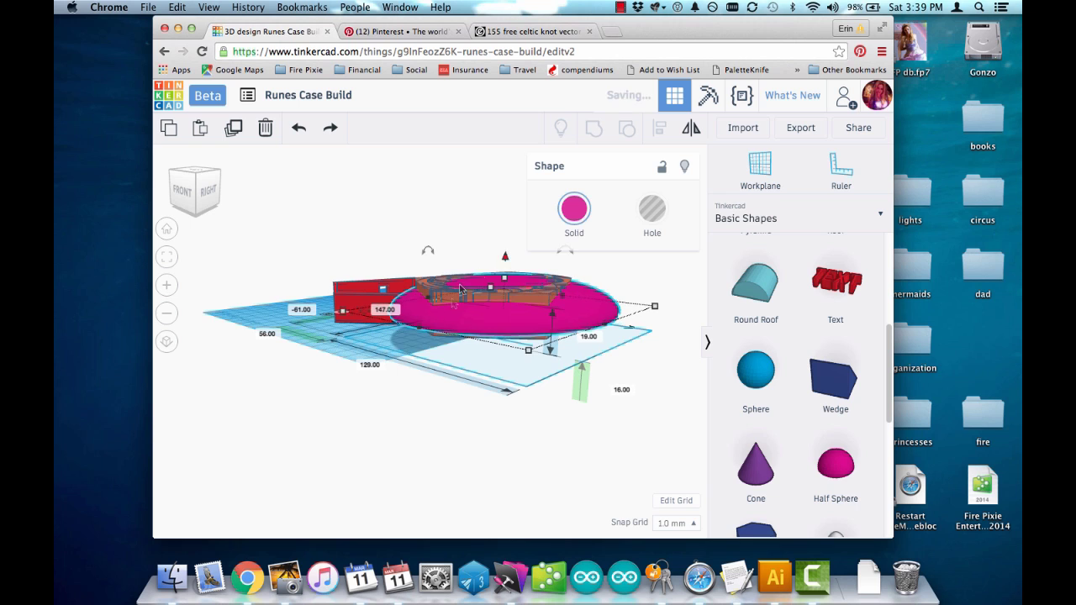
{"action": "right_click_drag", "start_coordinate": [507, 258], "coordinate": [522, 370]}
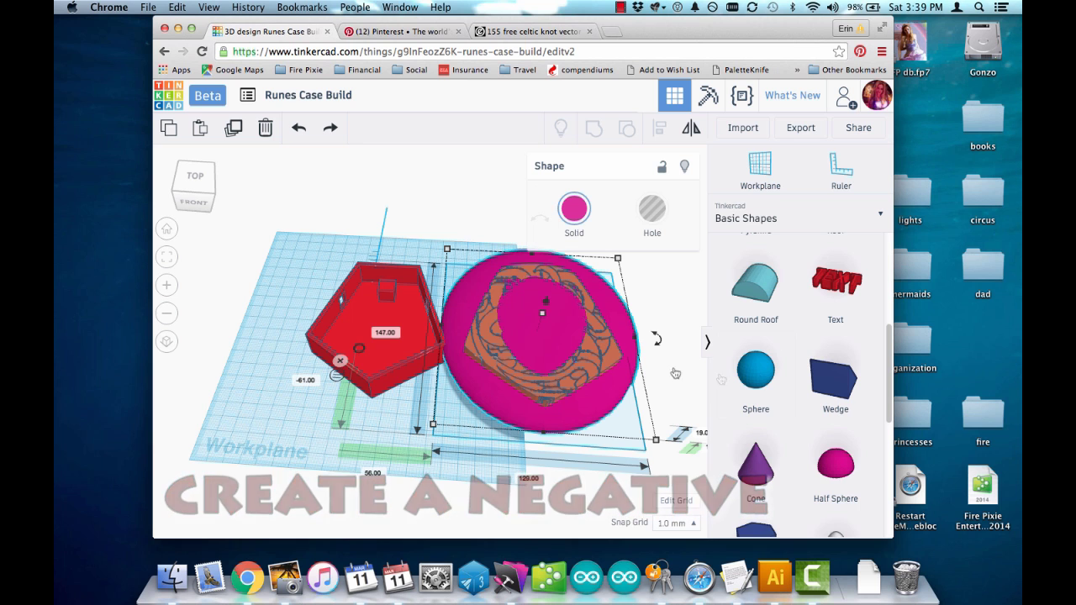
- Add a solid box over the lid and half sphere, and stretch its base to 137 by 193 mm
{"action": "scroll", "coordinate": [774, 364], "scroll_direction": "down", "scroll_amount": 2}
{"action": "scroll", "coordinate": [772, 372], "scroll_direction": "up", "scroll_amount": 5}
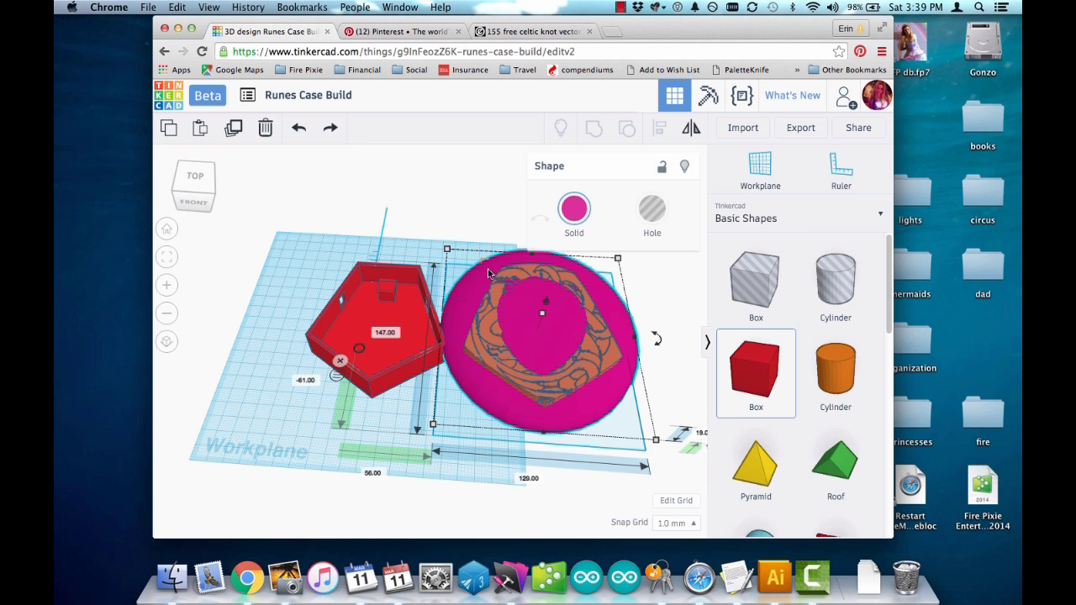
{"action": "left_click_drag", "start_coordinate": [469, 246], "coordinate": [657, 469]}
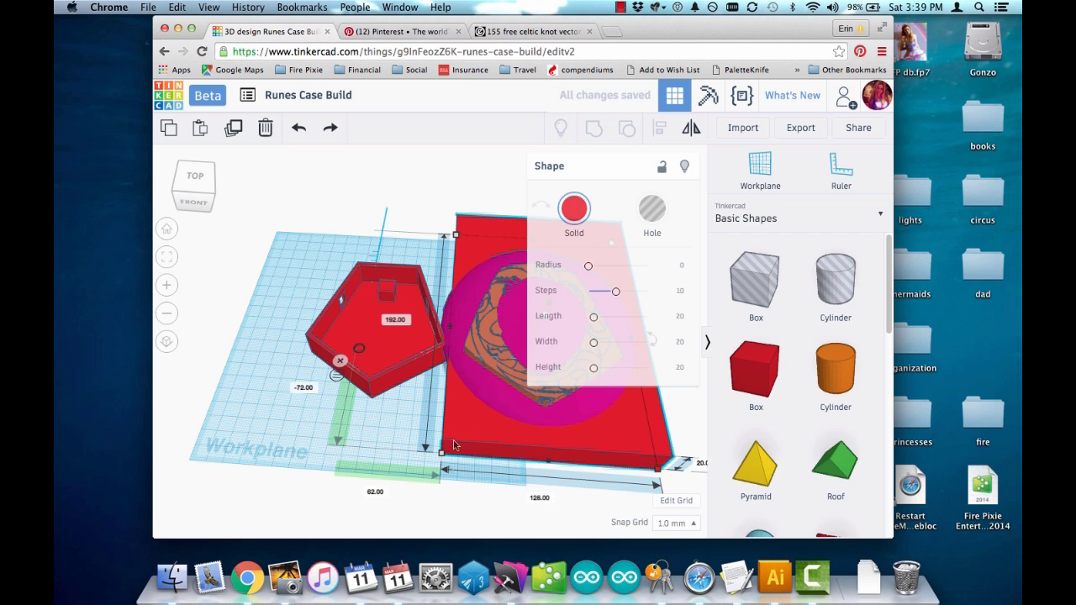
{"action": "mouse_move", "coordinate": [440, 454]}
{"action": "left_mouse_down"}
{"action": "mouse_move", "coordinate": [433, 484]}
{"action": "mouse_move", "coordinate": [435, 471]}
{"action": "left_mouse_up"}
- Stretch the box taller and raise it so that it encloses the half sphere and the lid's upper part
{"action": "right_click_drag", "start_coordinate": [435, 471], "coordinate": [287, 369]}
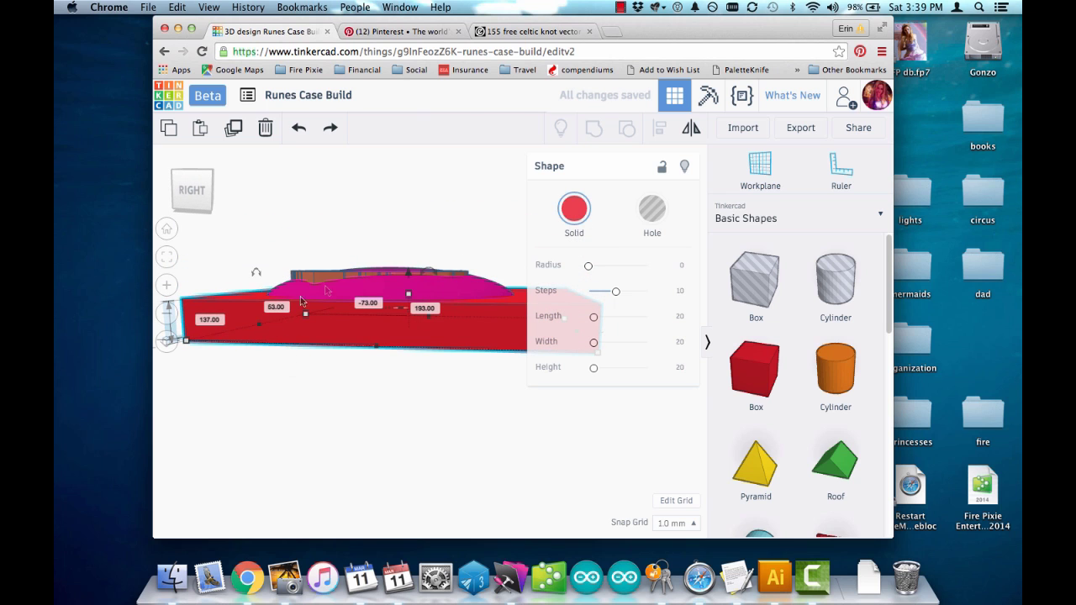
{"action": "left_click_drag", "start_coordinate": [410, 296], "coordinate": [409, 224]}
{"action": "right_click_drag", "start_coordinate": [407, 241], "coordinate": [397, 338]}
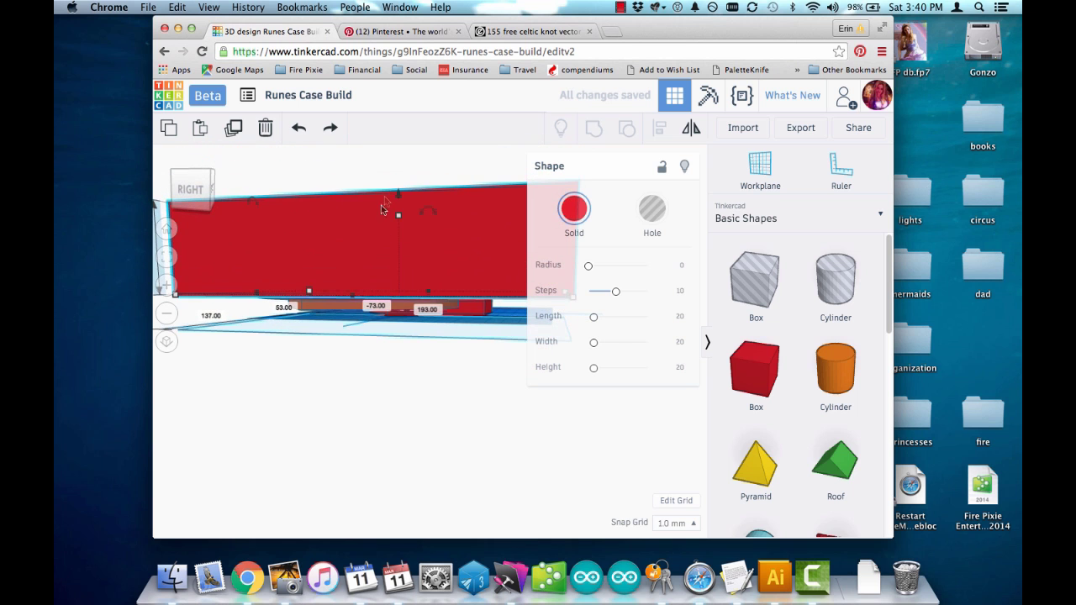
- Turn the half sphere into a hole and group it with the solid box to hollow out a dome-shaped negative
{"action": "right_click_drag", "start_coordinate": [398, 195], "coordinate": [353, 294]}
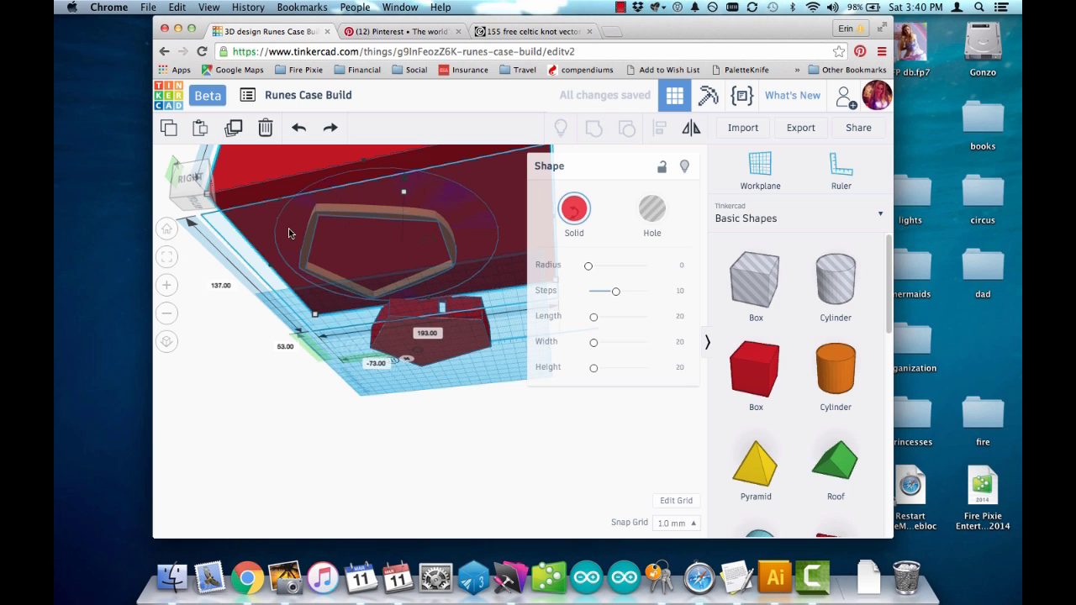
{"action": "left_click", "coordinate": [651, 208]}
{"action": "left_click", "coordinate": [555, 218]}
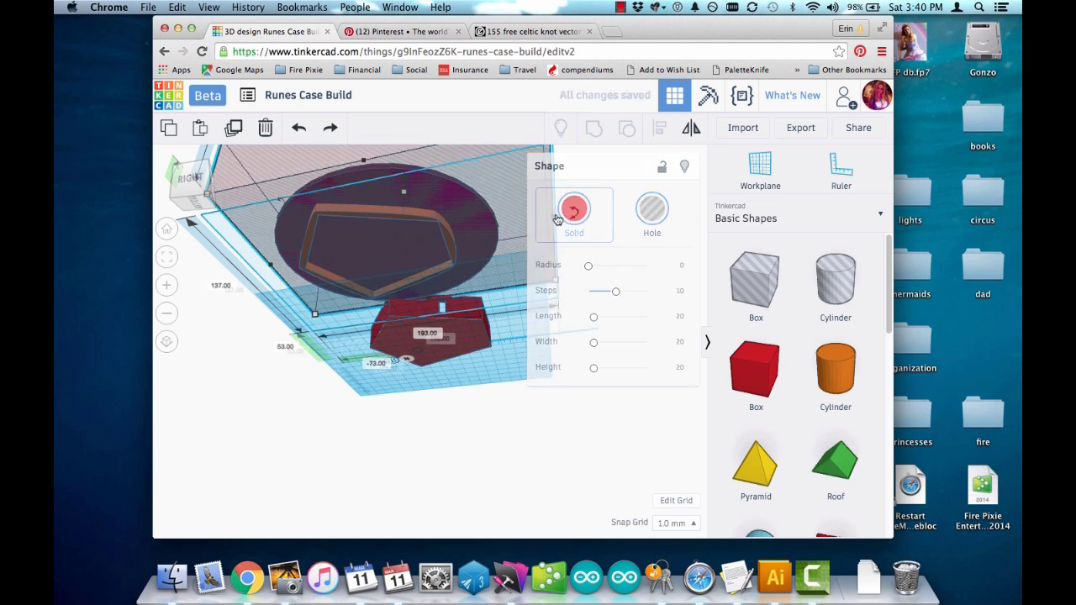
{"action": "right_click_drag", "start_coordinate": [389, 240], "coordinate": [295, 236]}
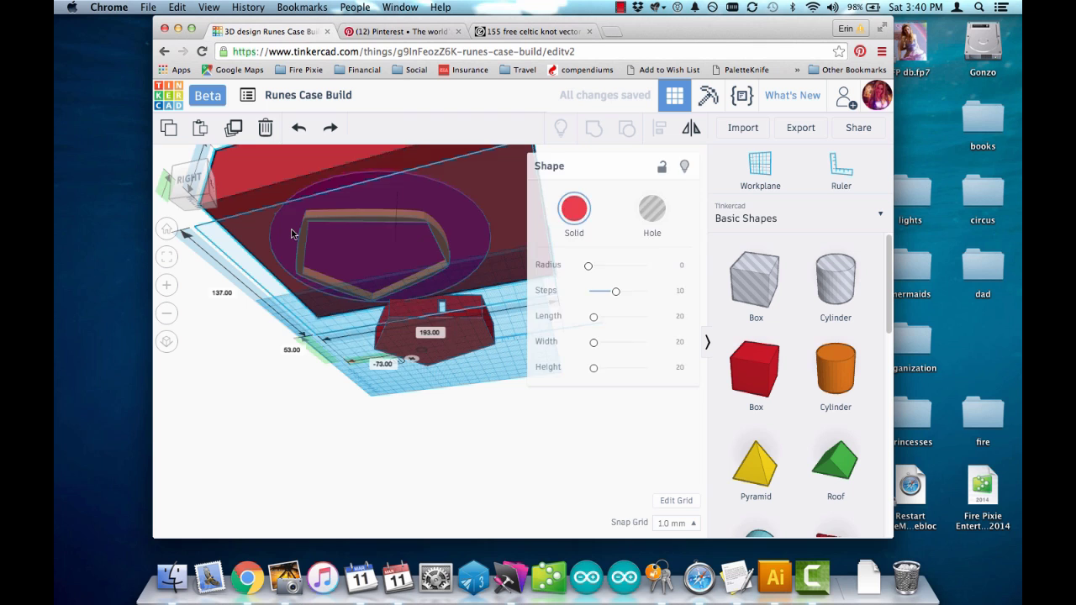
{"action": "left_click", "coordinate": [292, 234]}
{"action": "left_click", "coordinate": [661, 211]}
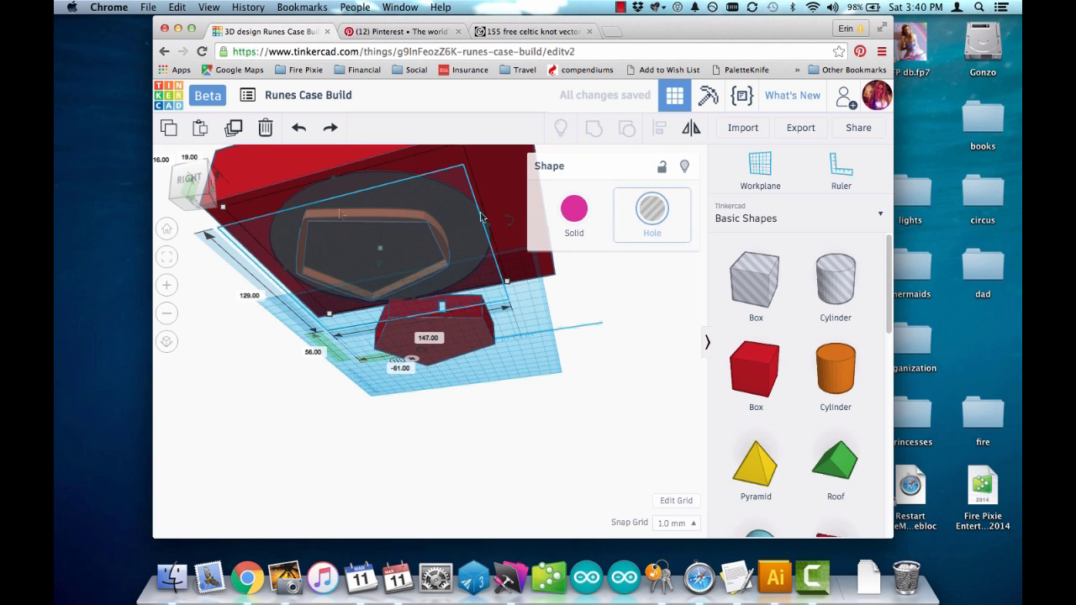
{"action": "left_click", "coordinate": [257, 190], "text": "shift"}
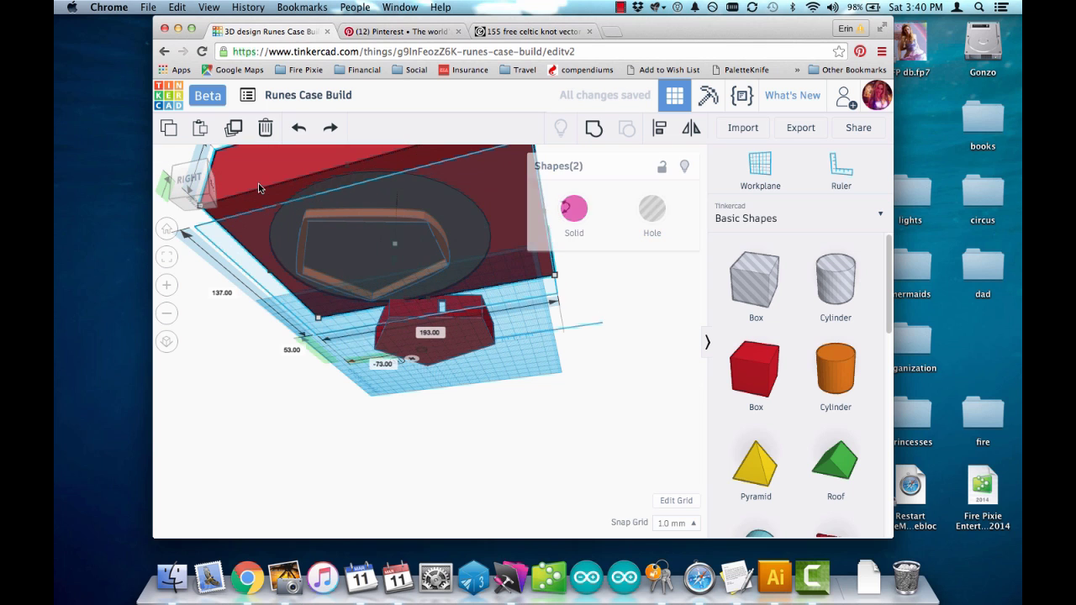
{"action": "left_click", "coordinate": [593, 131]}
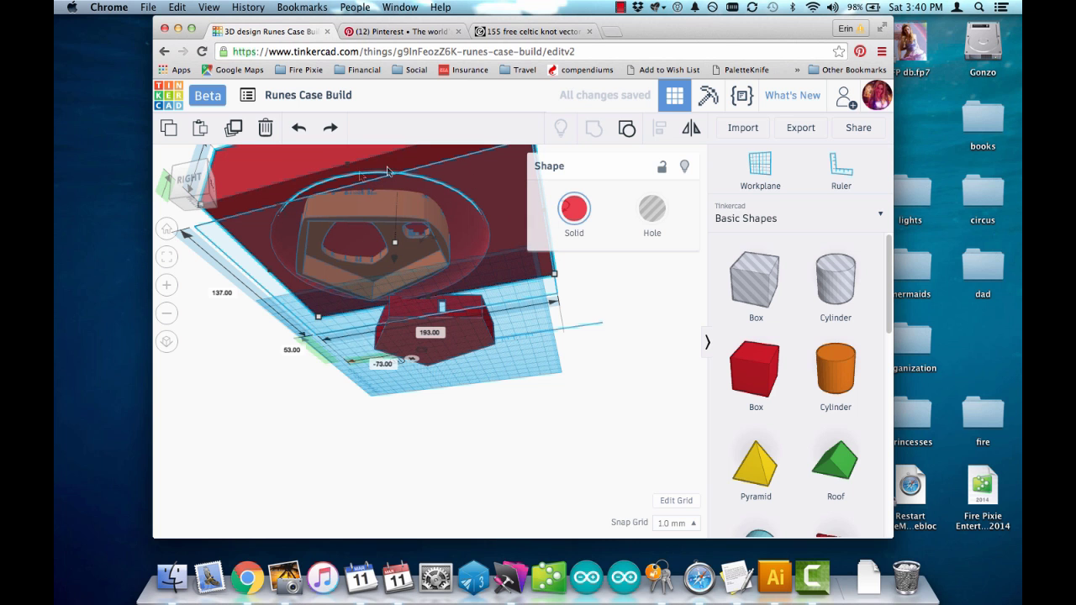
- Turn the dome-shaped negative into a hole and group it with the lid to trim the lid's top into a dome
{"action": "right_click_drag", "start_coordinate": [386, 172], "coordinate": [366, 256]}
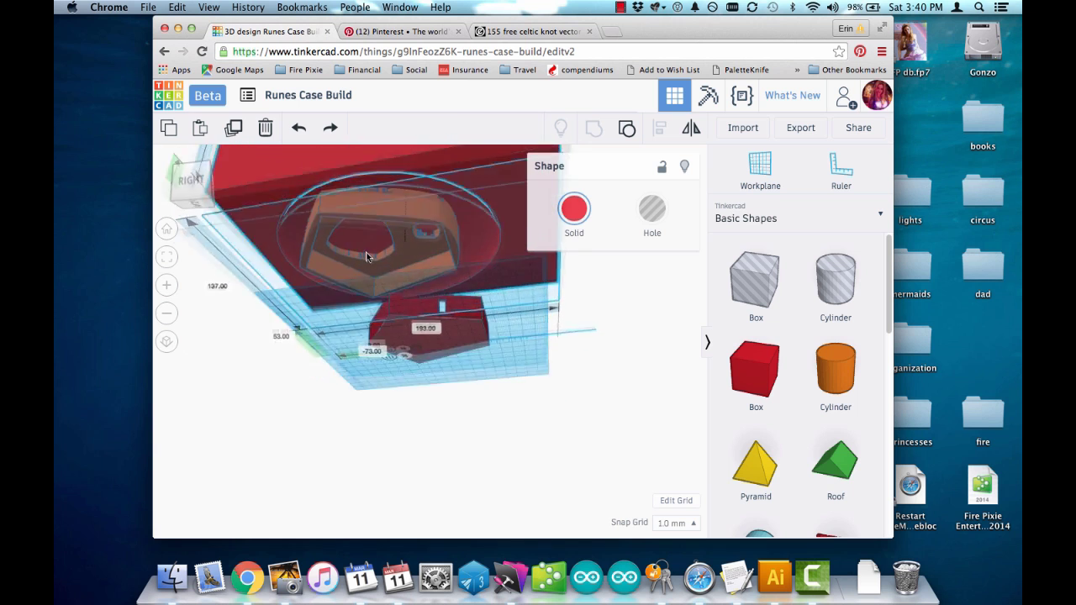
{"action": "left_click", "coordinate": [669, 210]}
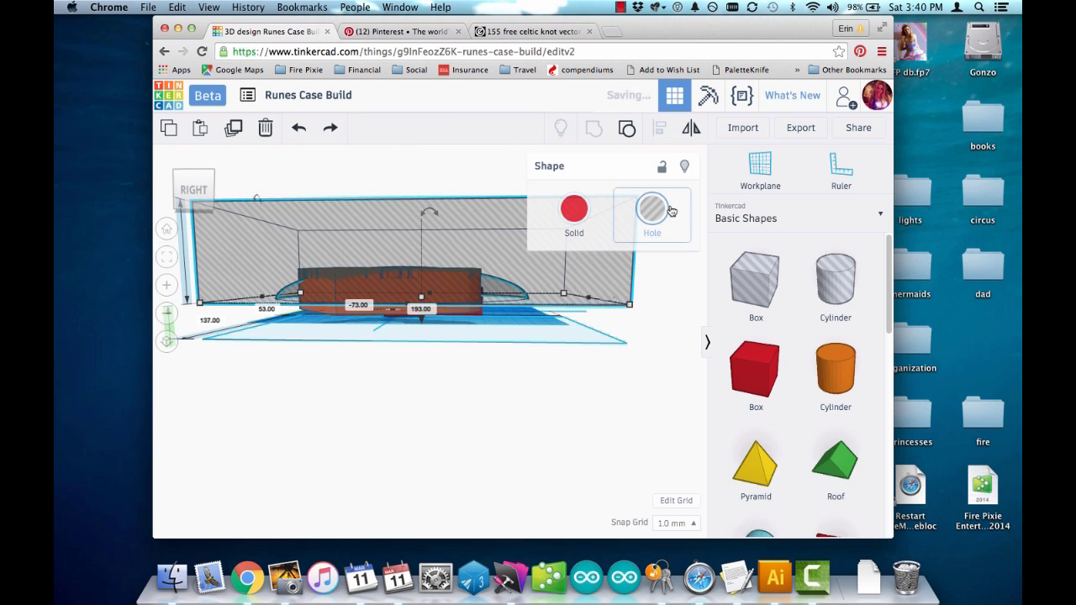
{"action": "left_click", "coordinate": [335, 318]}
{"action": "left_click", "coordinate": [335, 308]}
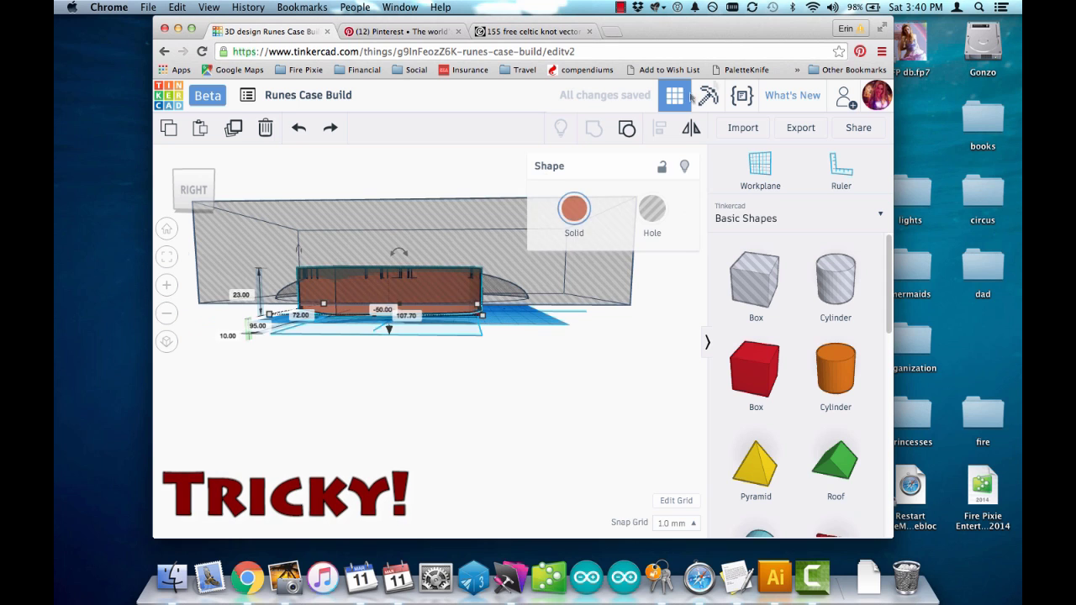
{"action": "right_click_drag", "start_coordinate": [250, 314], "coordinate": [427, 416]}
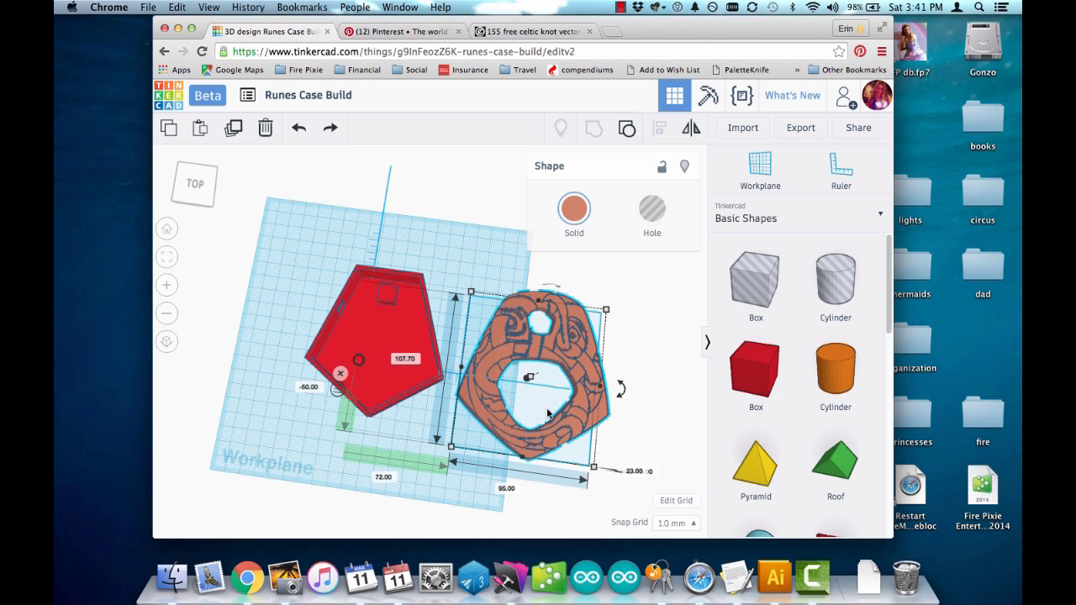
{"action": "right_click_drag", "start_coordinate": [587, 425], "coordinate": [505, 332]}
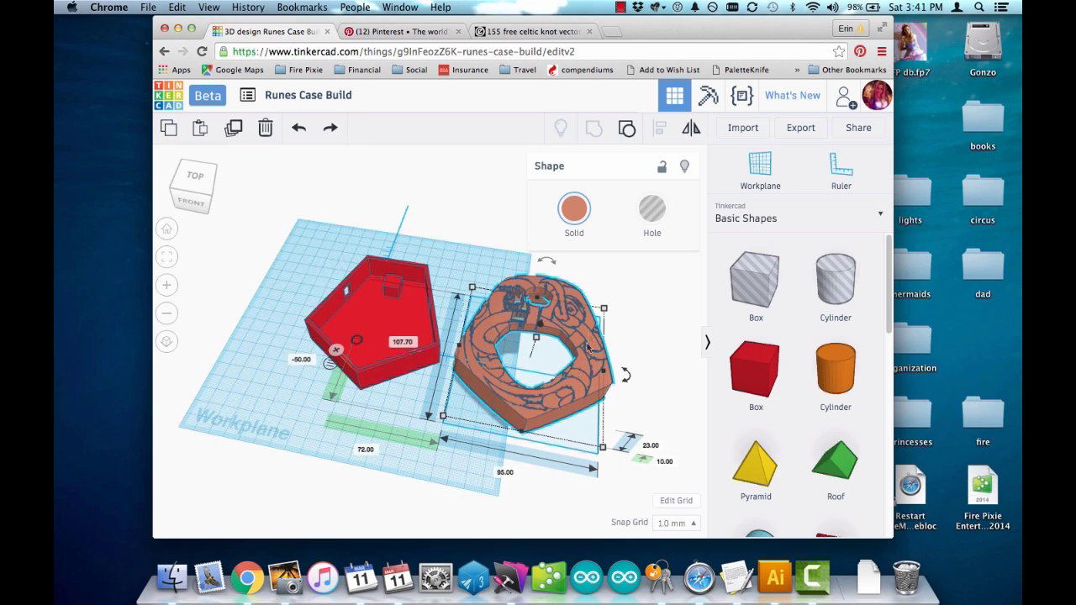